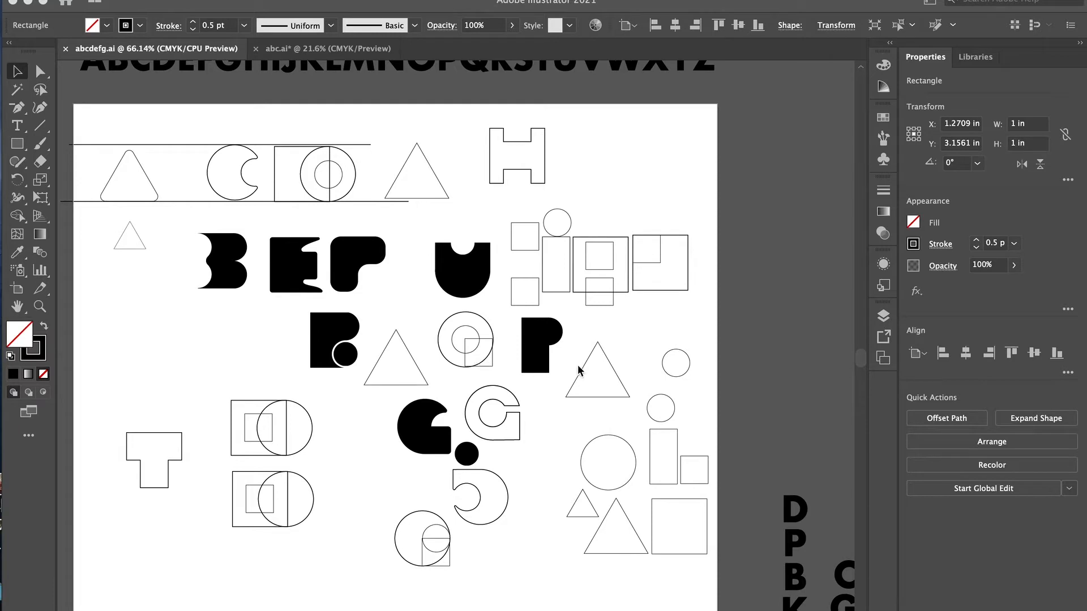
- Place an outlined triangle between the upper guide lines as the letter A and fill it black
scroll(477, 330, right, 2)
scroll(476, 330, down, 1)
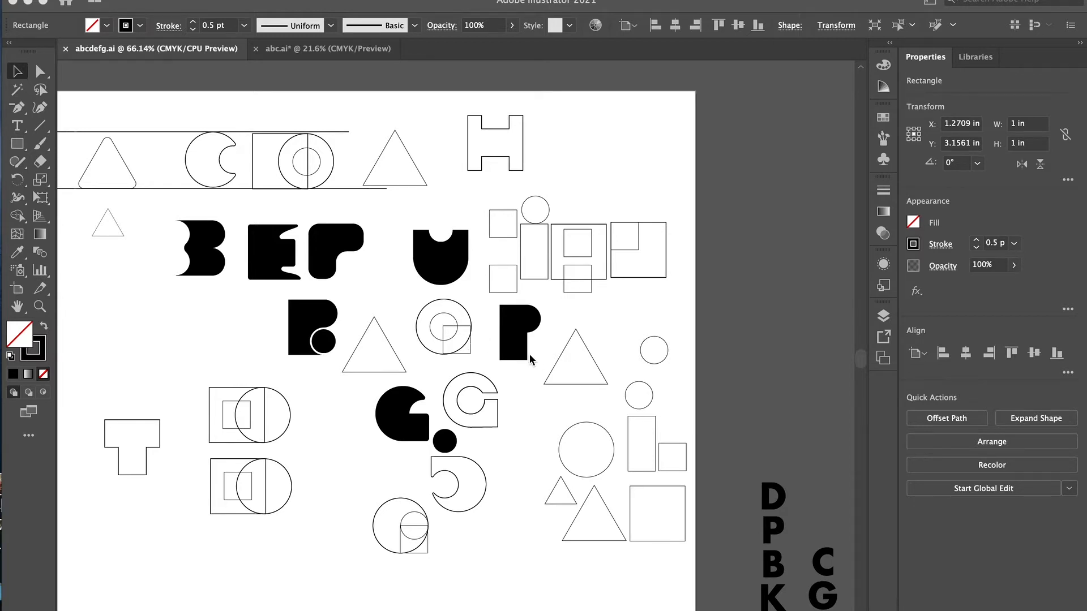
scroll(529, 354, right, 5)
click(412, 326)
scroll(640, 304, right, 10)
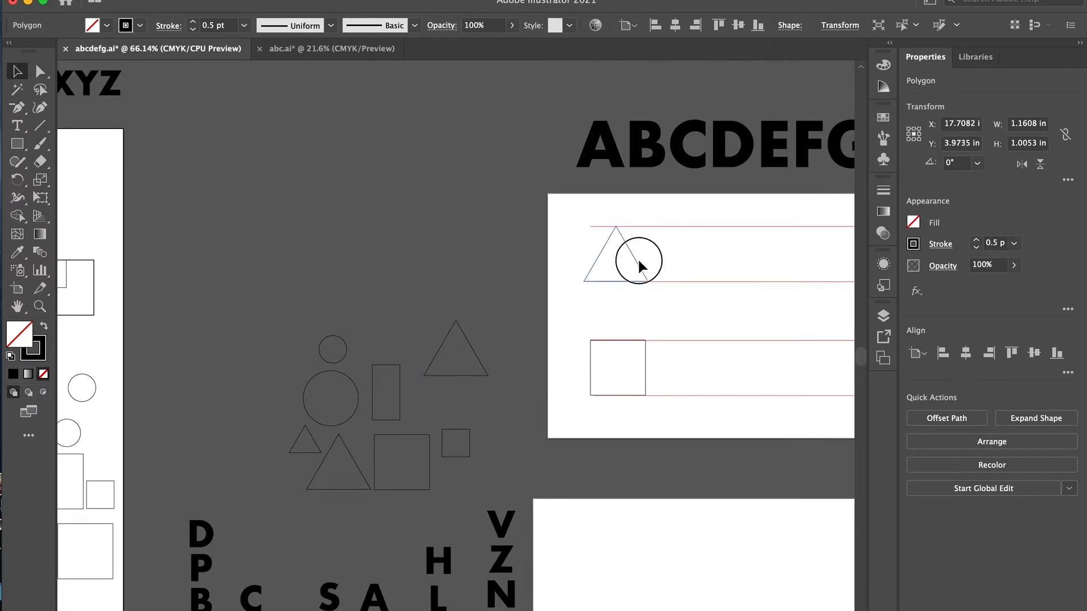
click(638, 263)
scroll(468, 399, left, 5)
scroll(467, 399, down, 1)
- Copy the black P from the sketch artboard and move the pasted copy to the guide-line artboard
click(141, 333)
drag(191, 323, 105, 345)
key(super+c)
key(super+v)
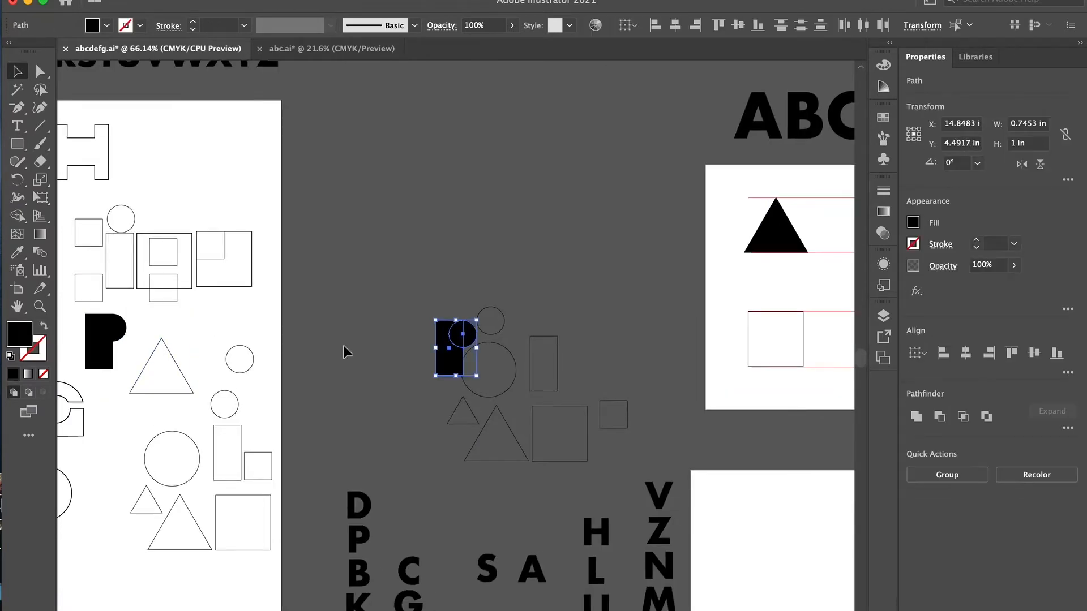
drag(451, 359, 700, 314)
scroll(688, 318, right, 5)
scroll(688, 318, up, 5)
- Build a black letter B with two rounded bowls from the P shape
click(334, 237)
key(Down)
drag(254, 365, 161, 340)
drag(168, 356, 411, 334)
click(504, 333)
click(439, 340)
drag(438, 420, 438, 416)
click(708, 327)
click(414, 412)
- Place the B beside the A between the upper guides and move the spare P to the lower guide row
shift+click(376, 359)
drag(400, 326, 400, 332)
shift+click(376, 347)
click(451, 328)
drag(538, 325, 376, 376)
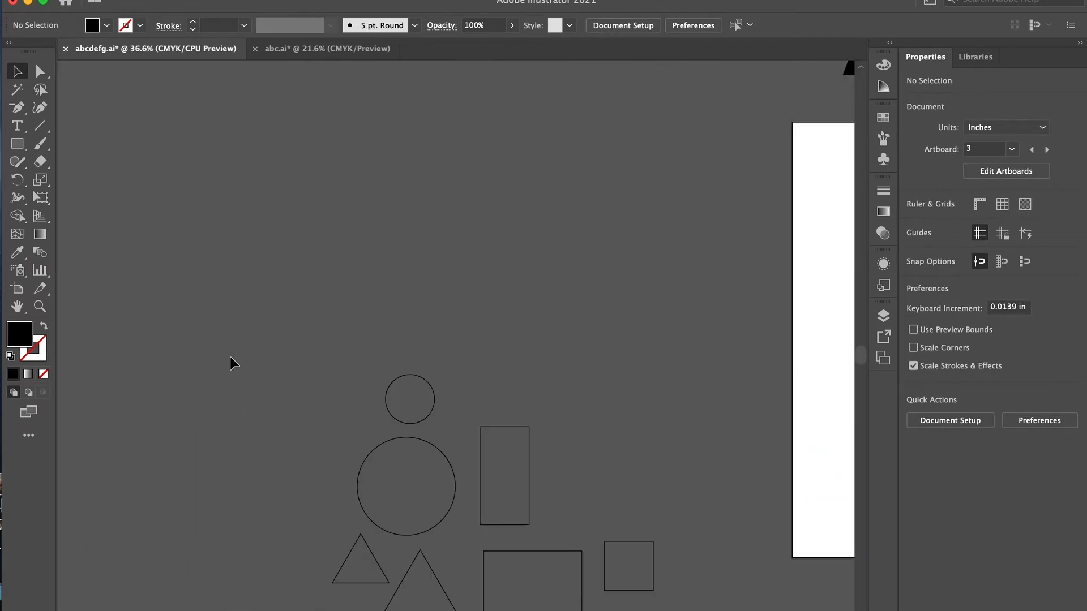
- Bring the 1 in circle and a small circle from the sketch artboard to an empty artboard area, overlapping each other
scroll(230, 357, left, 10)
scroll(253, 295, down, 3)
click(473, 515)
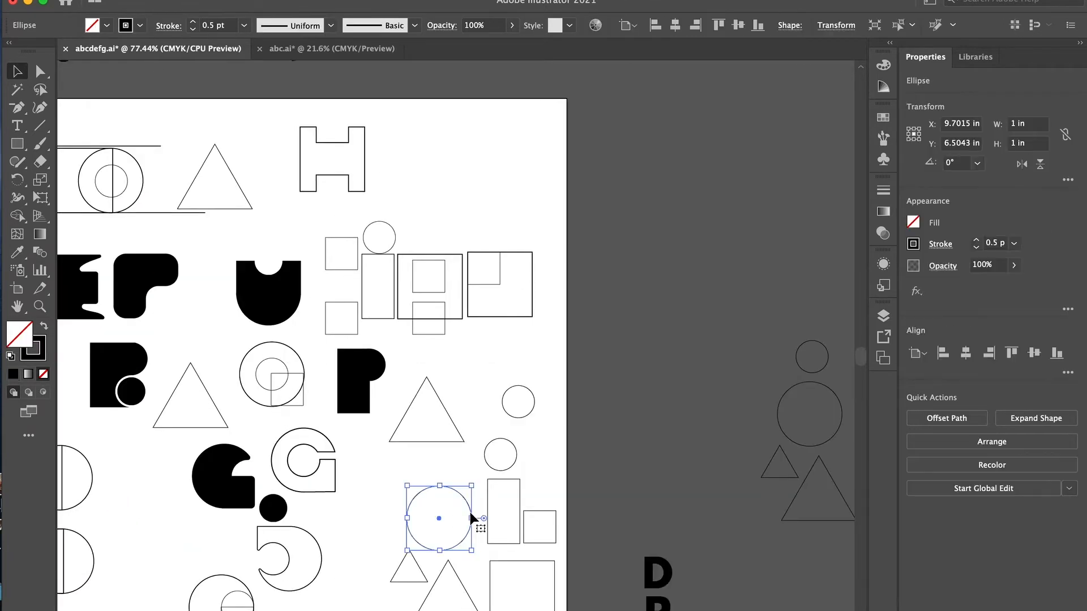
scroll(396, 497, left, 3)
shift+click(599, 459)
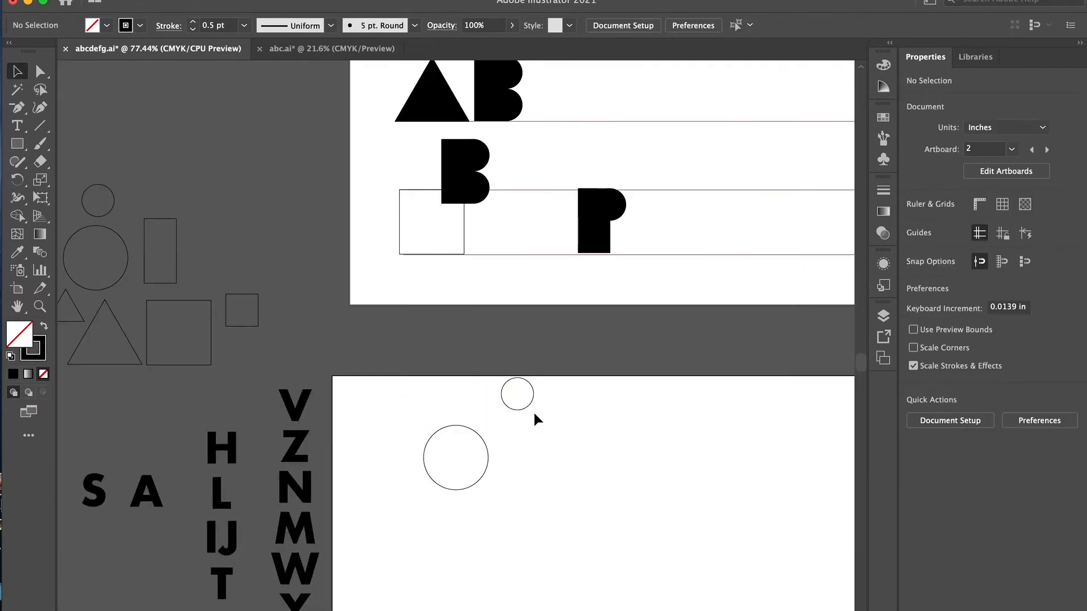
drag(527, 403, 493, 472)
shift+click(431, 457)
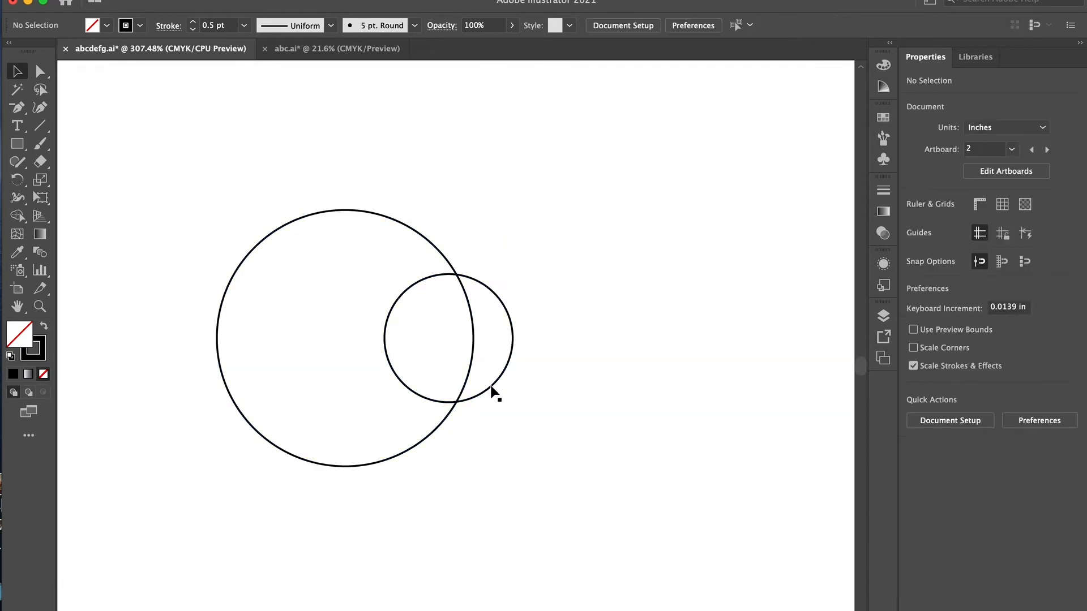
- Center the small circle on the large circle's right edge, cut it out to form a black C, and place the C beside the B
click(490, 396)
shift+click(464, 386)
click(586, 315)
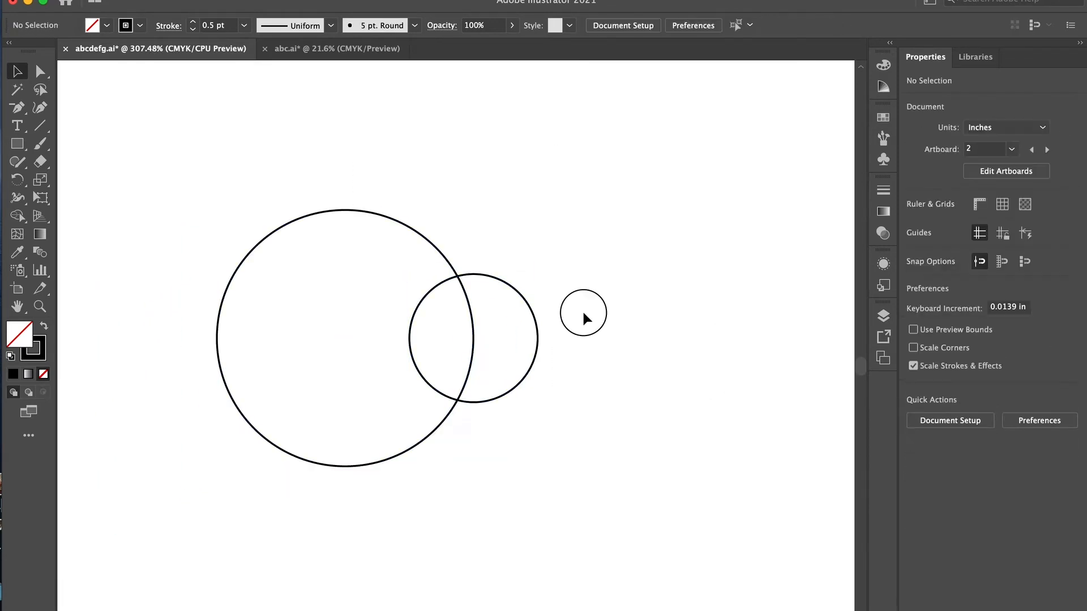
double_click(512, 335)
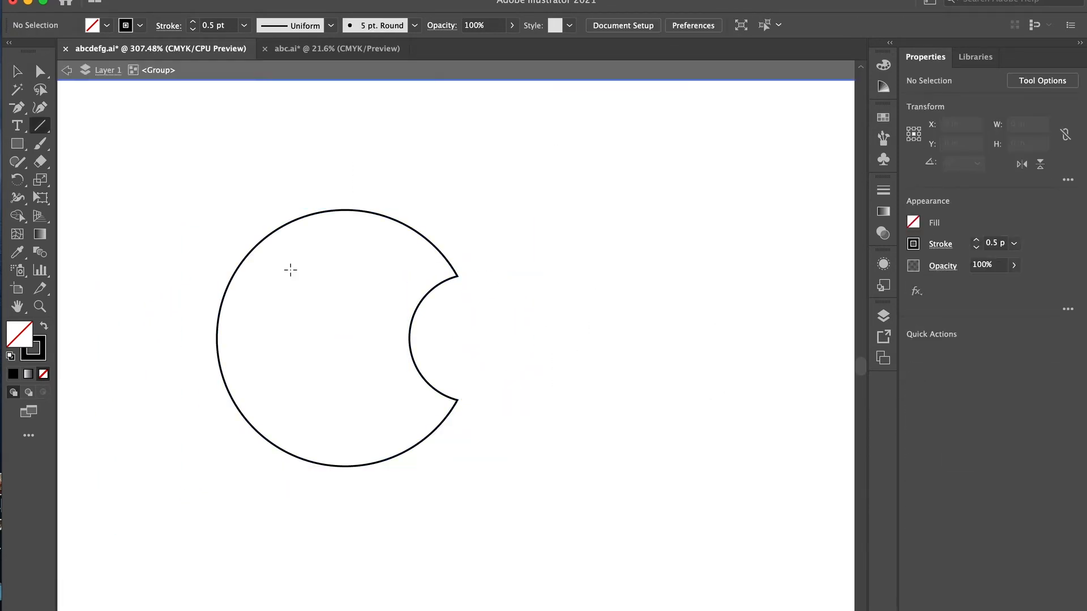
click(217, 338)
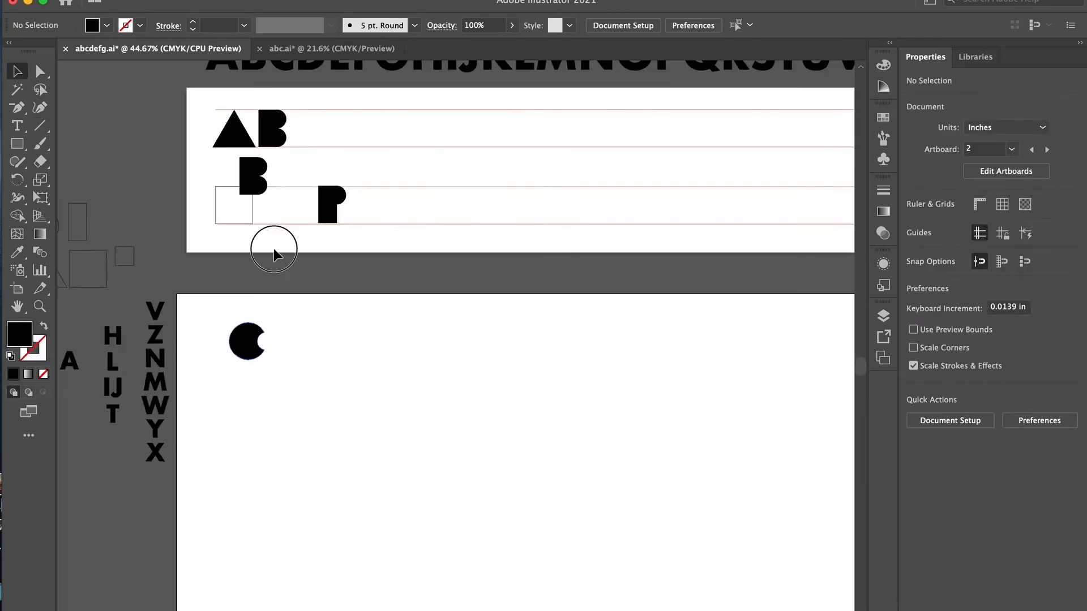
drag(243, 342, 306, 130)
- Arrange copies of a 1 in circle and a half-width rectangle so the rectangle squares off the circle's left side
scroll(238, 255, left, 10)
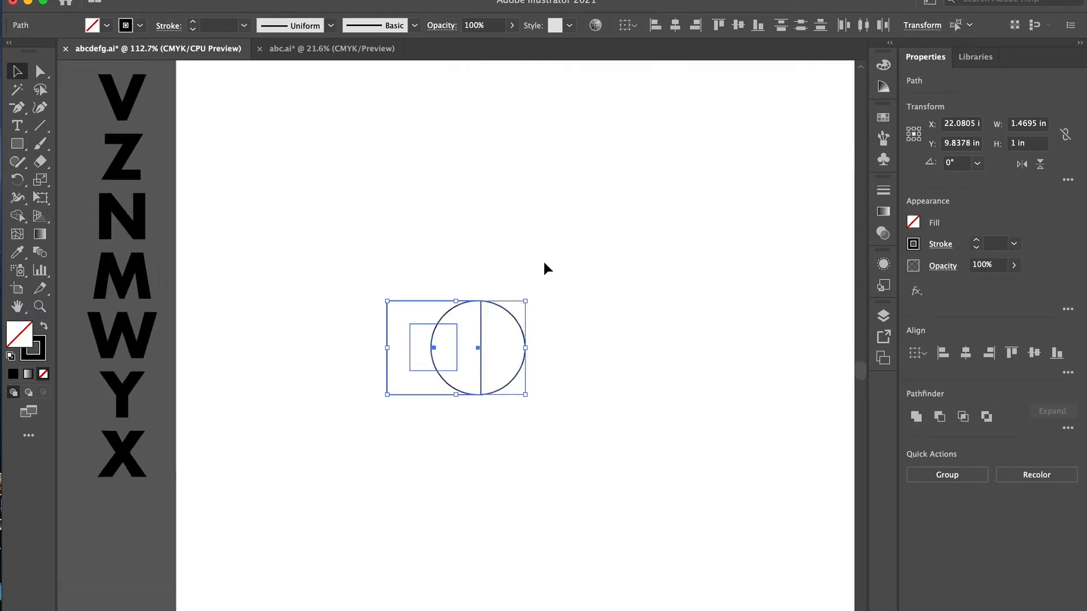
click(544, 264)
click(387, 352)
drag(387, 348, 487, 362)
key(Delete)
drag(461, 353, 440, 353)
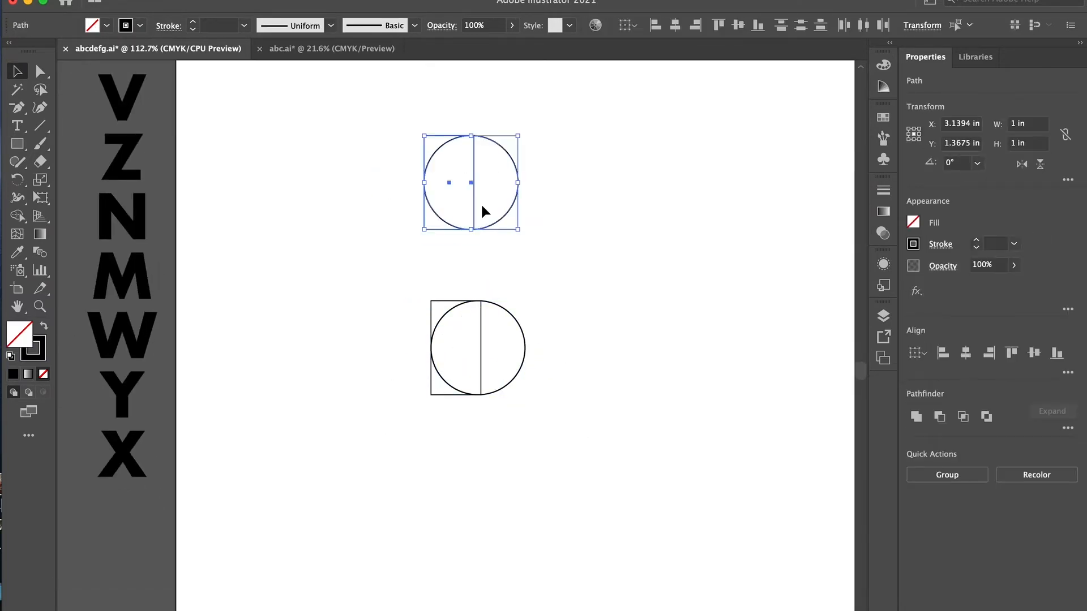
- Fill the circle and rectangle black, place them beside the C, and unite them into the letter D
key(shift+x)
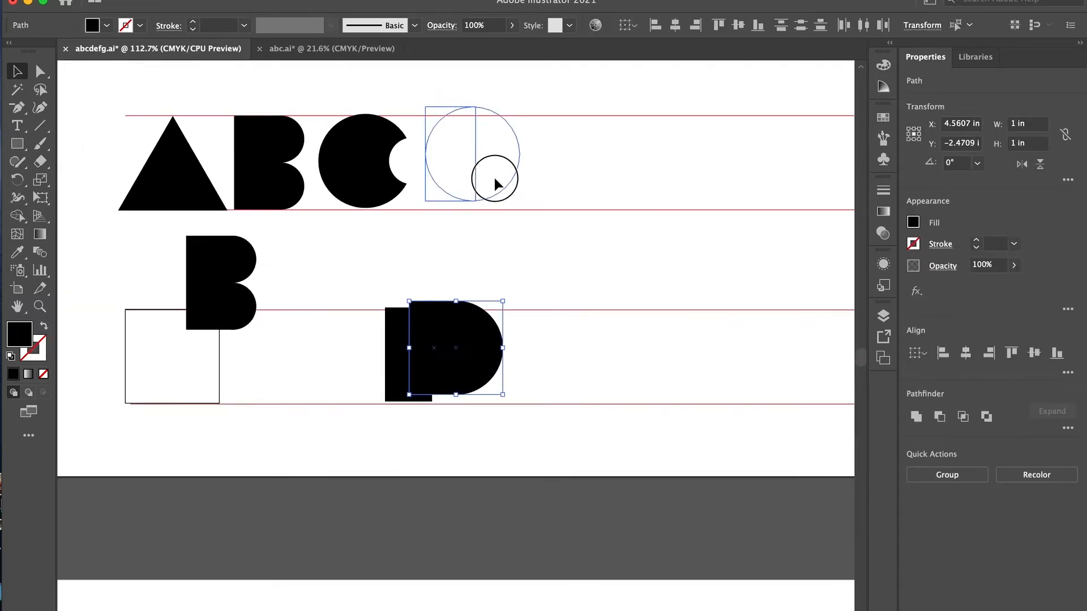
drag(494, 176, 496, 186)
click(916, 417)
- Place a copy of the 1 in square in the empty area below the letter sketches
drag(311, 124, 226, 196)
scroll(508, 202, down, 10)
scroll(178, 277, left, 5)
scroll(178, 277, up, 10)
scroll(227, 226, left, 5)
scroll(227, 226, up, 4)
drag(263, 253, 487, 480)
click(324, 351)
scroll(293, 367, down, 4)
drag(671, 359, 514, 467)
- Bring copies of the small triangle next to the square in the empty area below the sketches
click(651, 317)
drag(682, 284, 724, 321)
drag(735, 310, 511, 482)
key(super+v)
click(515, 461)
drag(531, 436, 552, 448)
click(555, 453)
drag(516, 479, 327, 452)
- Position two sideways triangles against the square's right edge and delete the spare shape
scroll(322, 434, up, 5)
click(445, 322)
drag(421, 412, 391, 529)
scroll(445, 322, left, 3)
scroll(445, 322, down, 1)
click(406, 348)
click(389, 417)
drag(388, 418, 396, 294)
click(209, 397)
key(Delete)
- Apply a Pathfinder operation to the selected overlapping shapes and ungroup the result
drag(445, 194, 340, 453)
click(1067, 428)
click(944, 488)
key(super+shift+g)
click(467, 345)
click(428, 377)
click(237, 493)
- Try to cut the two overlapping triangles out of the square with Shape Builder, and undo the attempt
key(super+a)
key(shift+m)
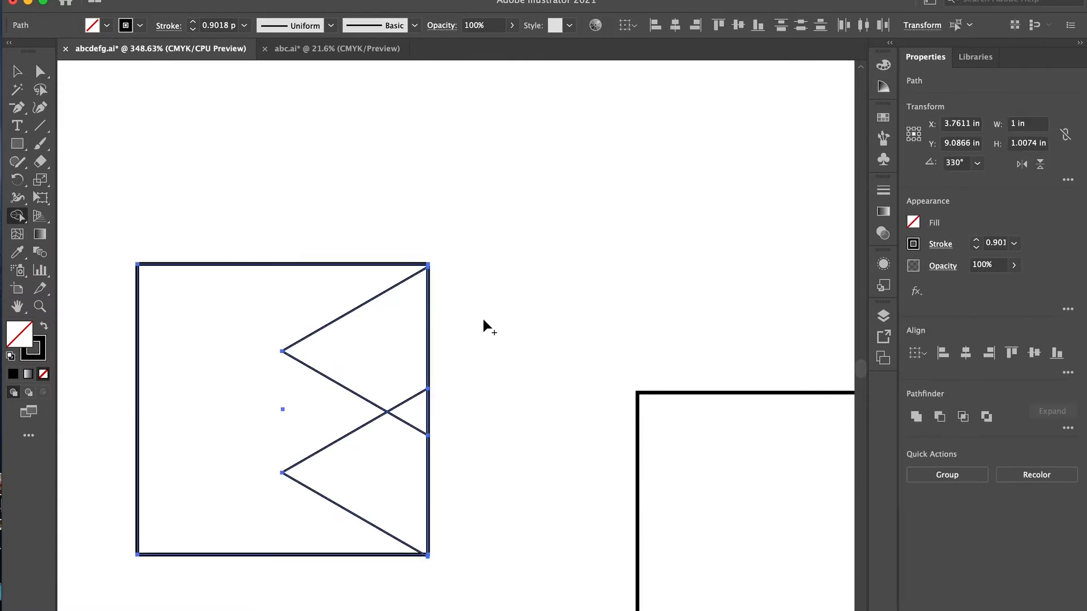
drag(461, 315, 388, 482)
key(super+z)
key(super+z)
key(y)
- Line up the two triangles with the square's upper and lower right corners
scroll(383, 350, up, 5)
key(v)
click(466, 242)
click(436, 190)
drag(539, 116, 430, 195)
click(1012, 354)
scroll(687, 334, down, 5)
drag(551, 476, 389, 594)
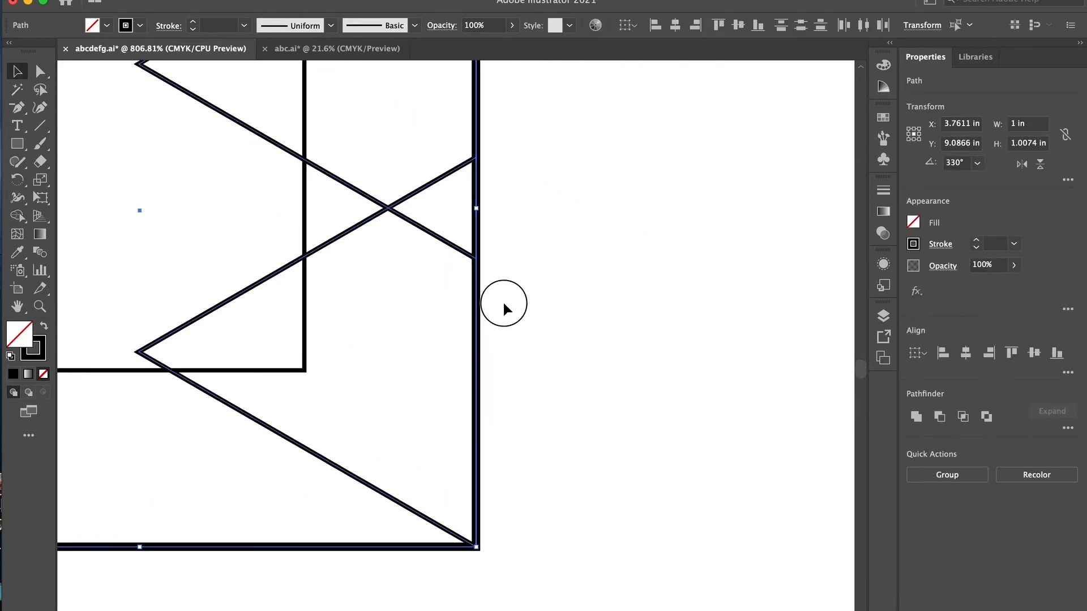
scroll(332, 237, down, 5)
click(195, 260)
drag(68, 123, 419, 283)
- Nudge the upper triangle down and align its tip with the square's top edge
scroll(399, 113, up, 5)
click(537, 256)
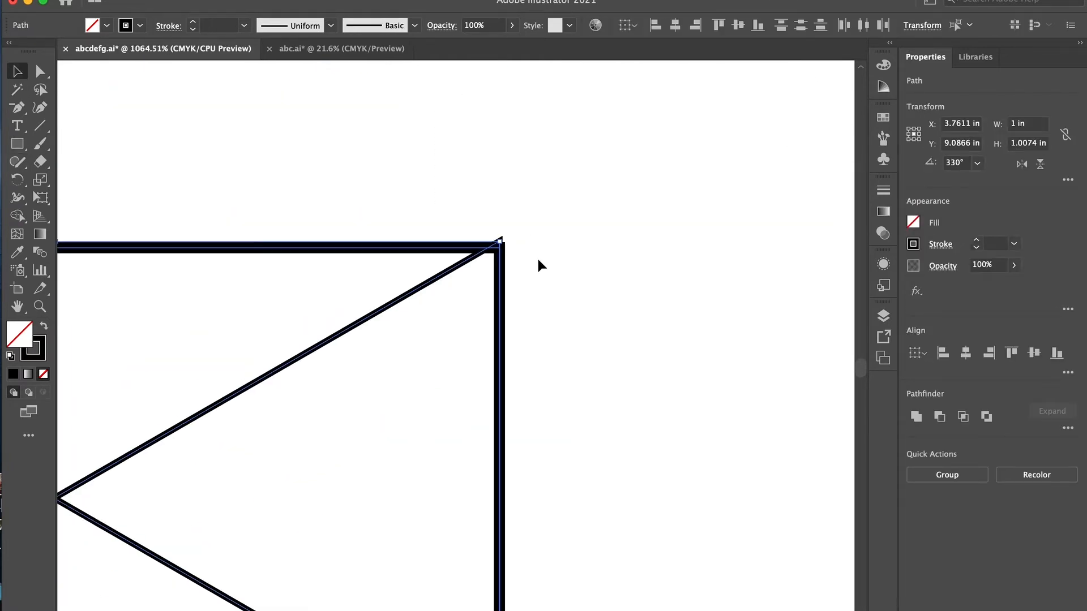
drag(486, 250, 485, 263)
scroll(485, 263, up, 4)
drag(499, 388, 500, 359)
drag(561, 314, 473, 421)
scroll(475, 422, down, 5)
click(1012, 354)
scroll(677, 409, down, 5)
scroll(565, 483, down, 4)
scroll(565, 487, down, 5)
- Remove both triangles from the square with Shape Builder to form the letter E, filled black
key(shift+m)
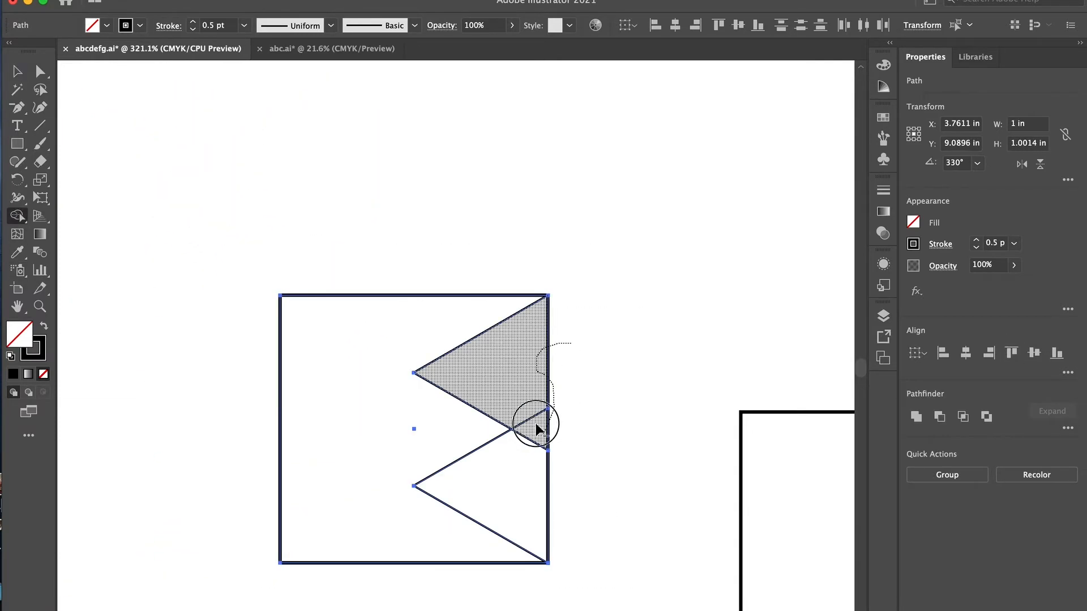
alt+click(546, 432)
scroll(303, 313, down, 5)
alt+drag(544, 476, 453, 349)
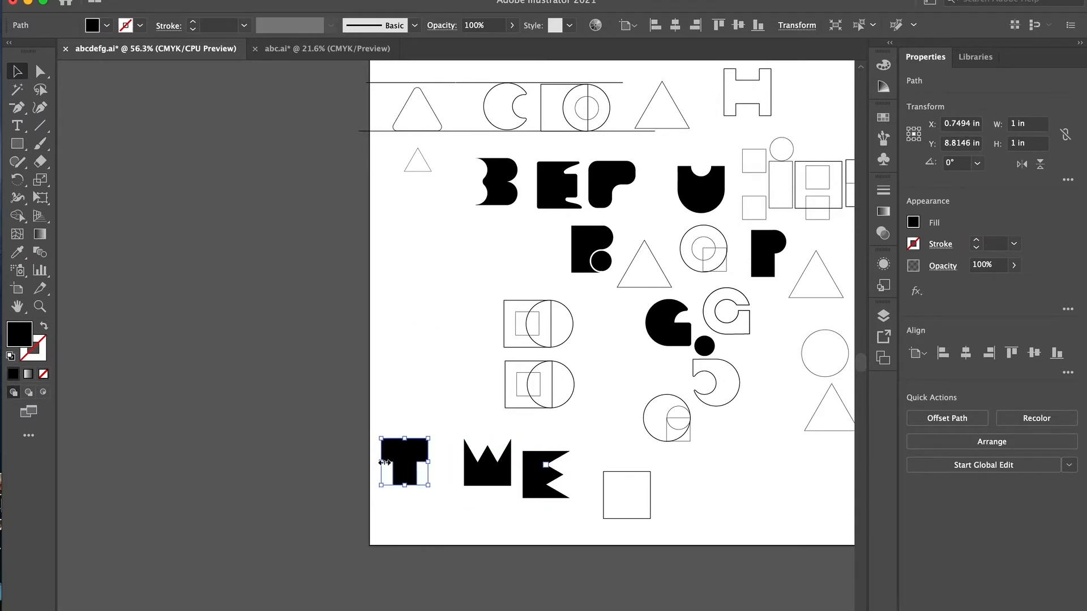
- Copy the black E to the guide-line artboard and place it beside the D between the upper guides
shift+click(481, 476)
shift+click(535, 481)
key(super+c)
scroll(553, 518, right, 15)
key(super+v)
drag(515, 363, 499, 136)
click(742, 261)
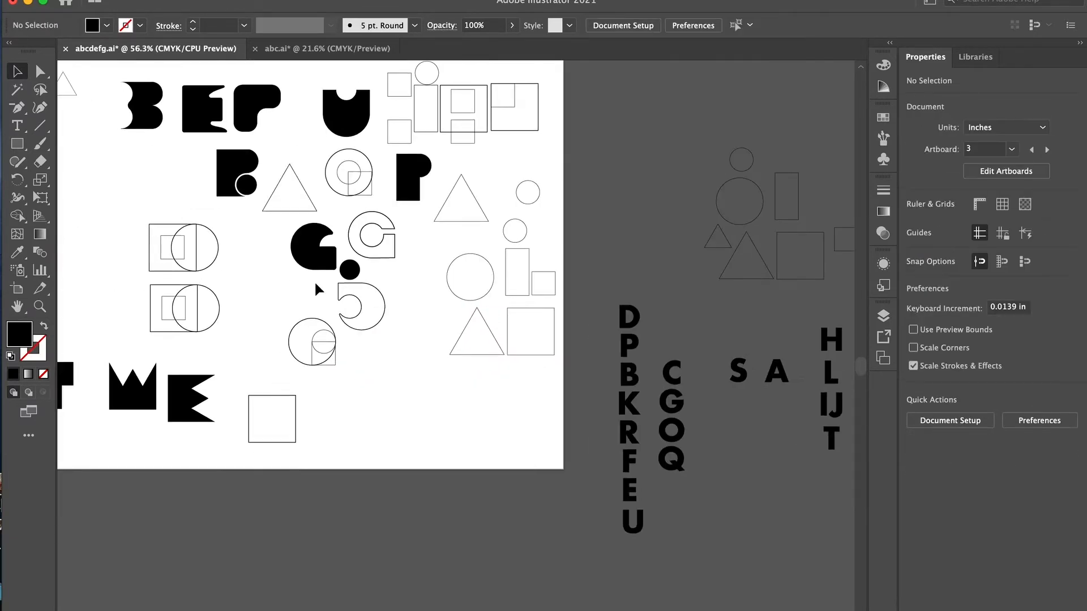
- Turn the sketch artboard's E into an outline and place the half-width rectangle over its left half
click(141, 391)
scroll(190, 373, up, 5)
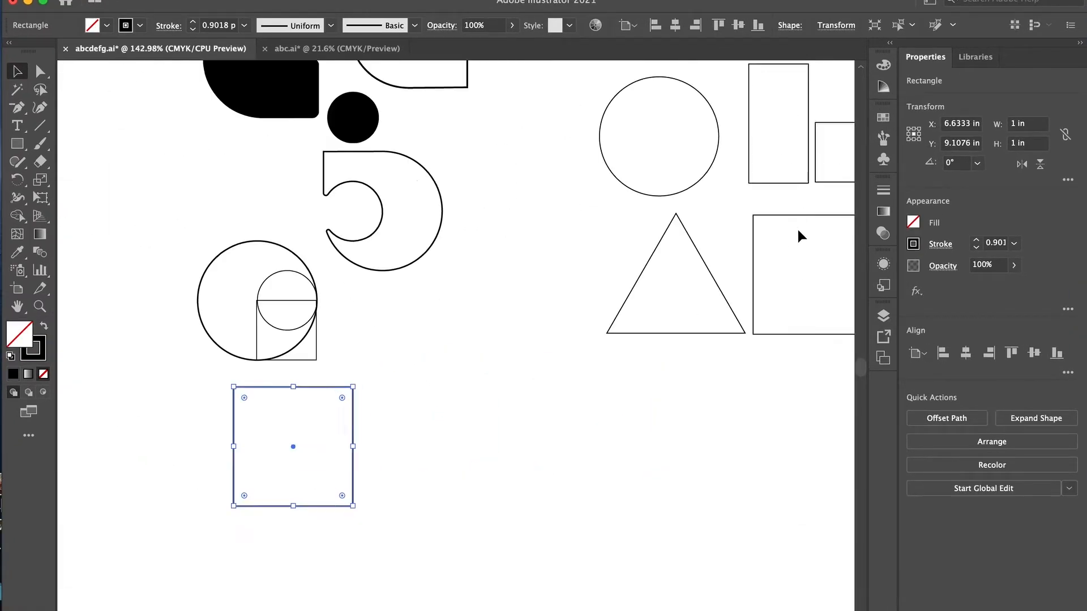
scroll(797, 227, left, 10)
key(shift+x)
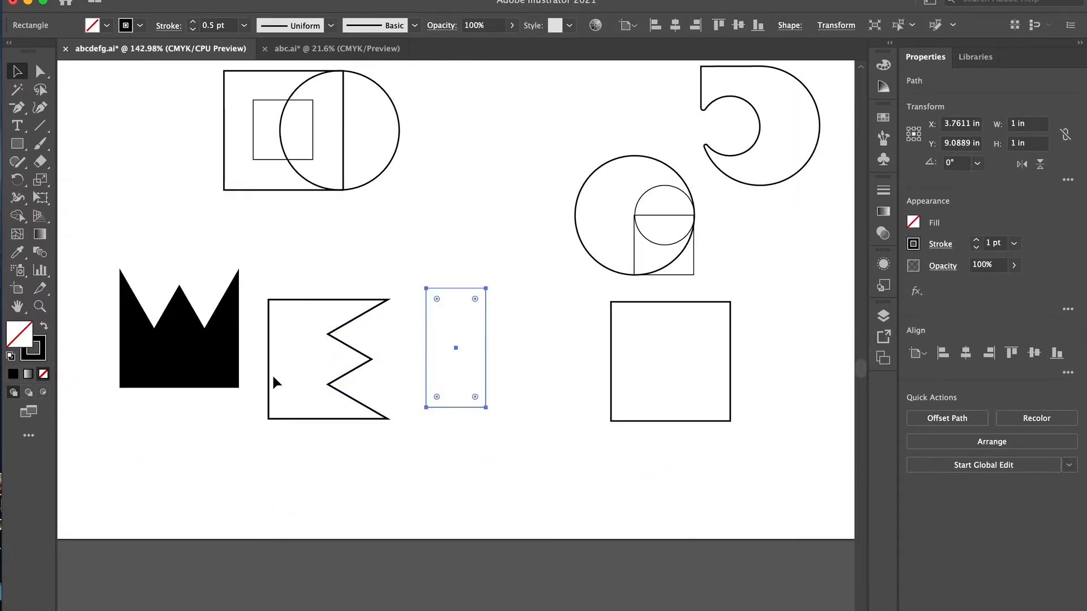
click(354, 451)
scroll(355, 451, up, 3)
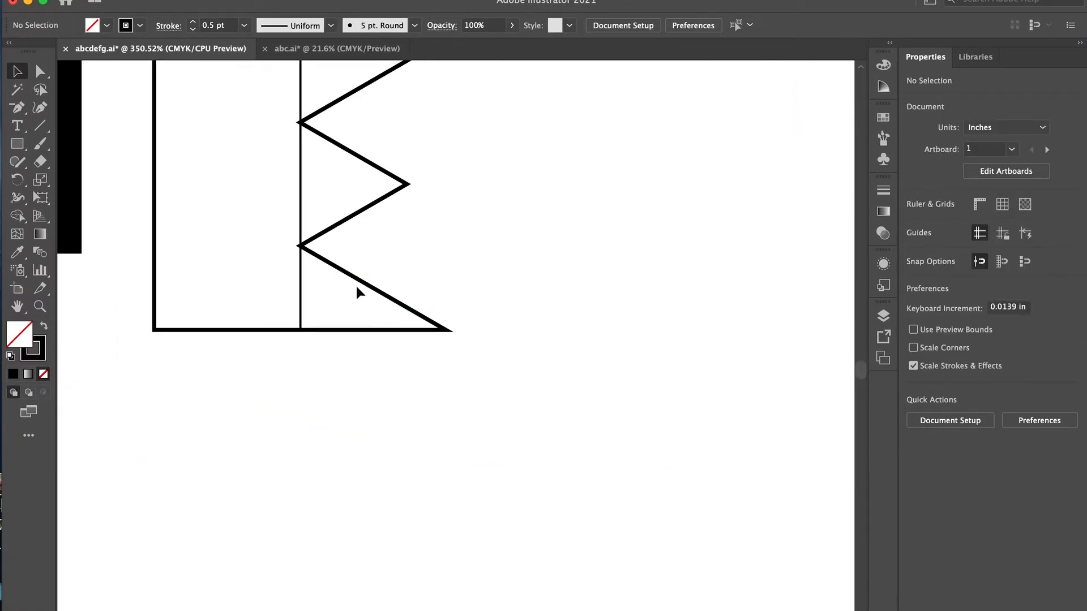
- Remove the bottom arm of the outlined E with Shape Builder to form the letter F
key(super+a)
scroll(301, 244, up, 15)
key(shift+m)
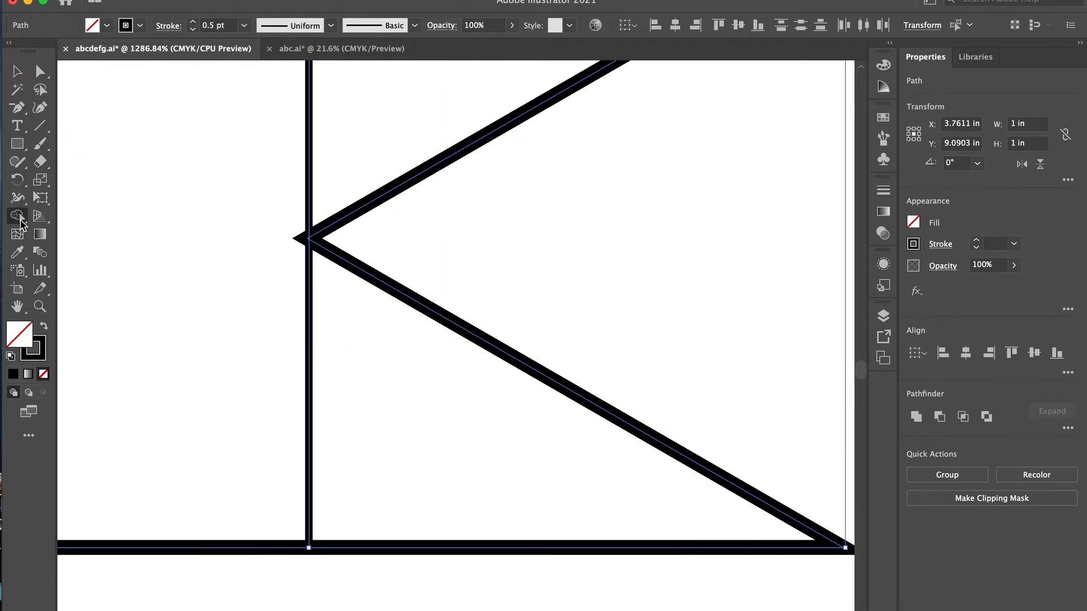
scroll(275, 270, down, 15)
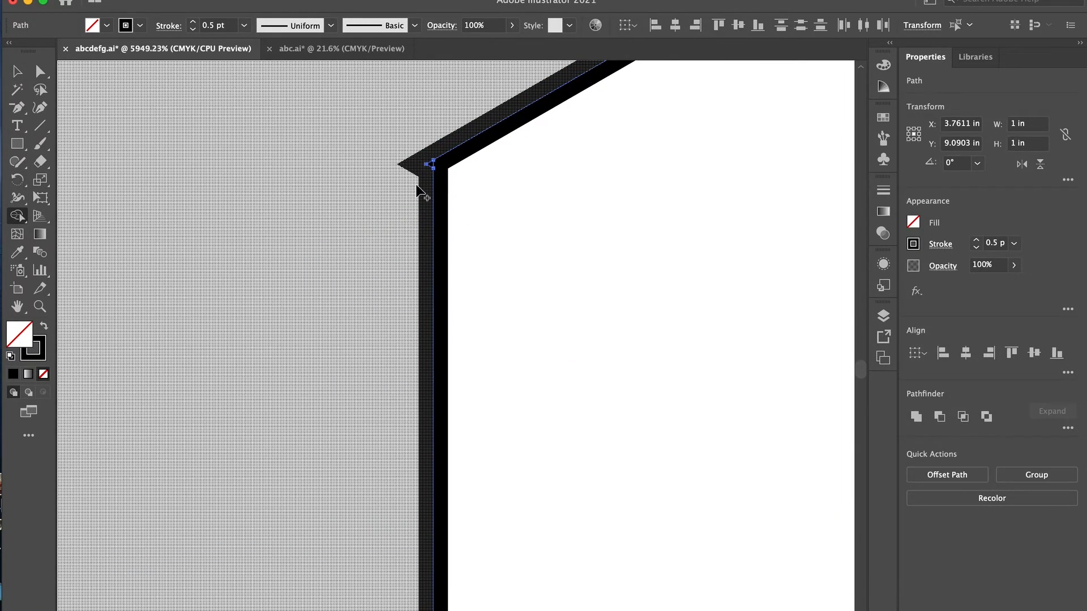
- Clean up the tiny sliver at the F's lower notch and fill the letter black
scroll(338, 275, up, 18)
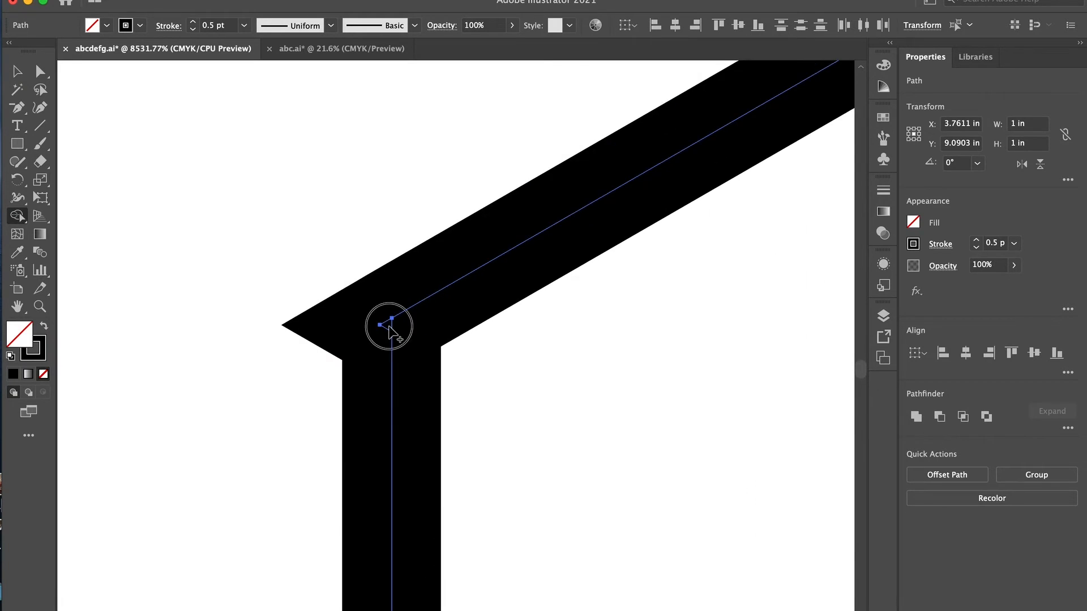
scroll(389, 331, down, 18)
key(a)
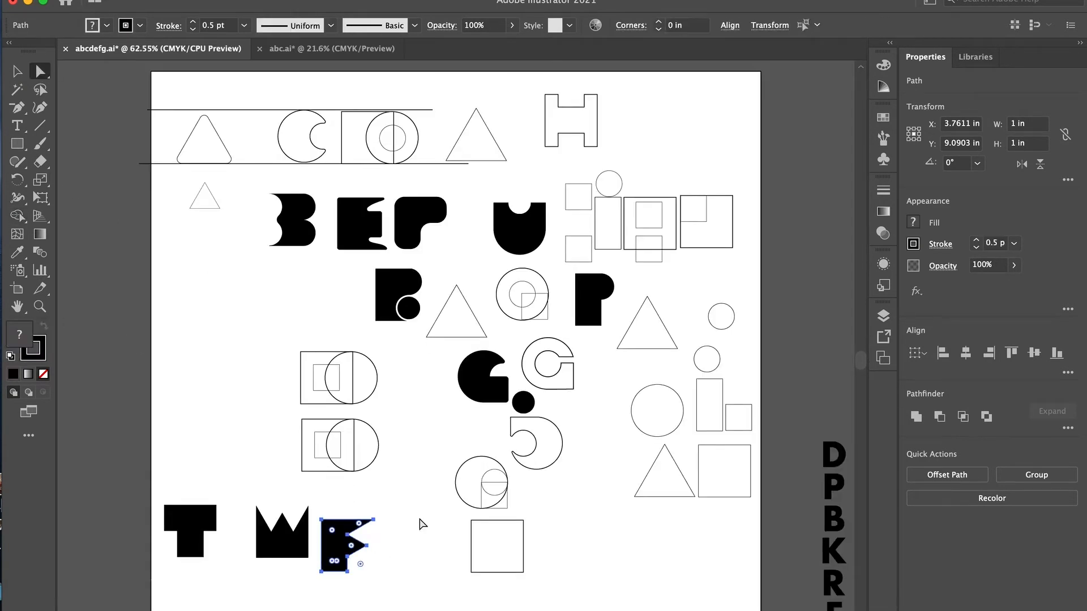
click(382, 540)
- Copy the black F to the guide-line artboard and place it beside the E between the upper guides
key(v)
click(335, 562)
scroll(702, 520, right, 15)
scroll(703, 520, right, 2)
key(super+v)
drag(447, 357, 612, 235)
- Copy the overlapping circle, small circle and square for the letter G from the sketch artboard to the lower artboard
scroll(320, 462, down, 4)
scroll(321, 462, left, 10)
click(220, 326)
drag(221, 322, 240, 340)
key(super+c)
scroll(240, 341, right, 14)
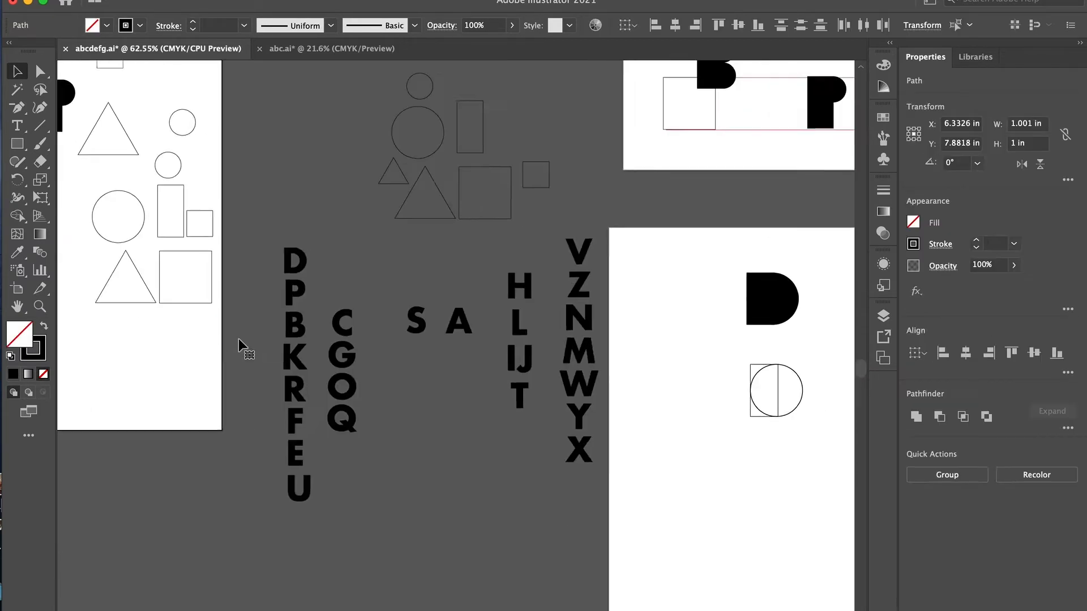
key(super+v)
- Merge and trim the overlapping circle, small circle and square with Shape Builder into a single G outline
scroll(482, 342, up, 5)
click(18, 217)
drag(373, 351, 462, 424)
drag(468, 348, 489, 348)
scroll(488, 357, up, 5)
drag(382, 446, 456, 443)
scroll(471, 427, up, 5)
drag(450, 229, 471, 321)
scroll(471, 243, down, 5)
key(super+0)
drag(287, 292, 747, 347)
drag(283, 310, 299, 320)
- Clean up the extra point where the G's bottom curve meets its straight edge and fill the letter black
scroll(268, 238, down, 3)
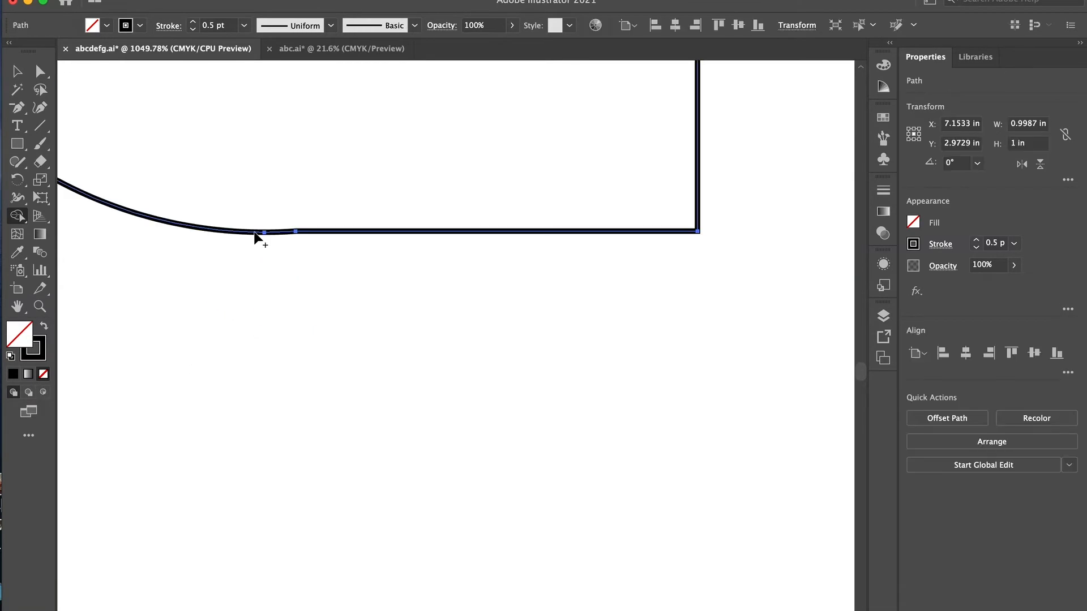
key(p)
scroll(152, 273, down, 5)
key(v)
click(44, 327)
- Place a copy of the black G beside the F between the upper guides
scroll(145, 289, down, 5)
drag(160, 276, 322, 125)
scroll(322, 124, up, 4)
drag(237, 263, 115, 136)
- Copy the 1 in square and the 0.5 in square for the letter H from the sketch artboard to the lower artboard
scroll(116, 142, up, 10)
scroll(150, 255, left, 5)
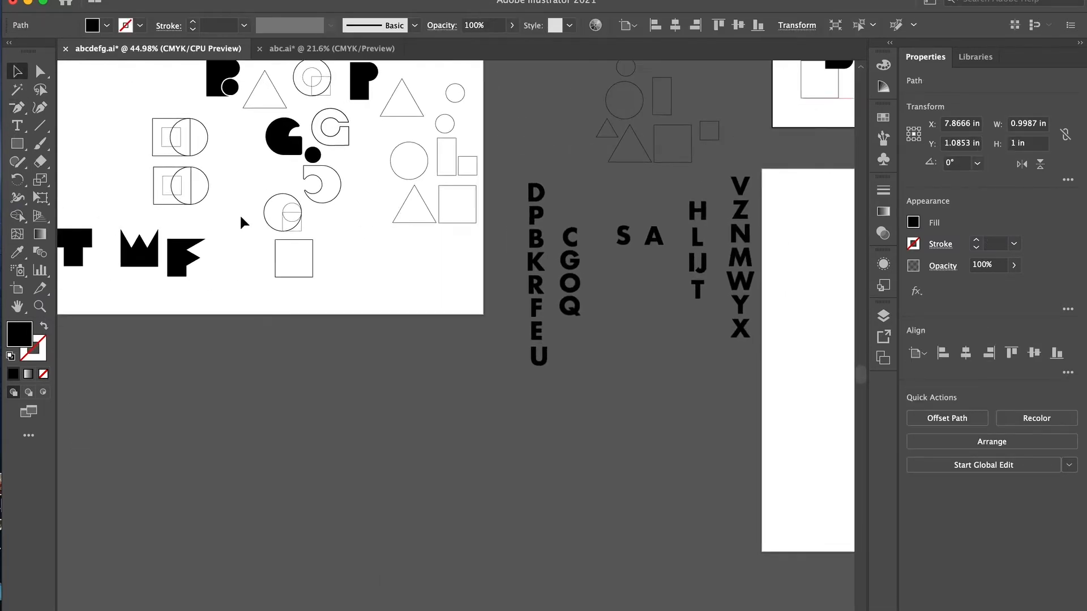
drag(186, 198, 207, 218)
key(super+c)
scroll(414, 363, right, 10)
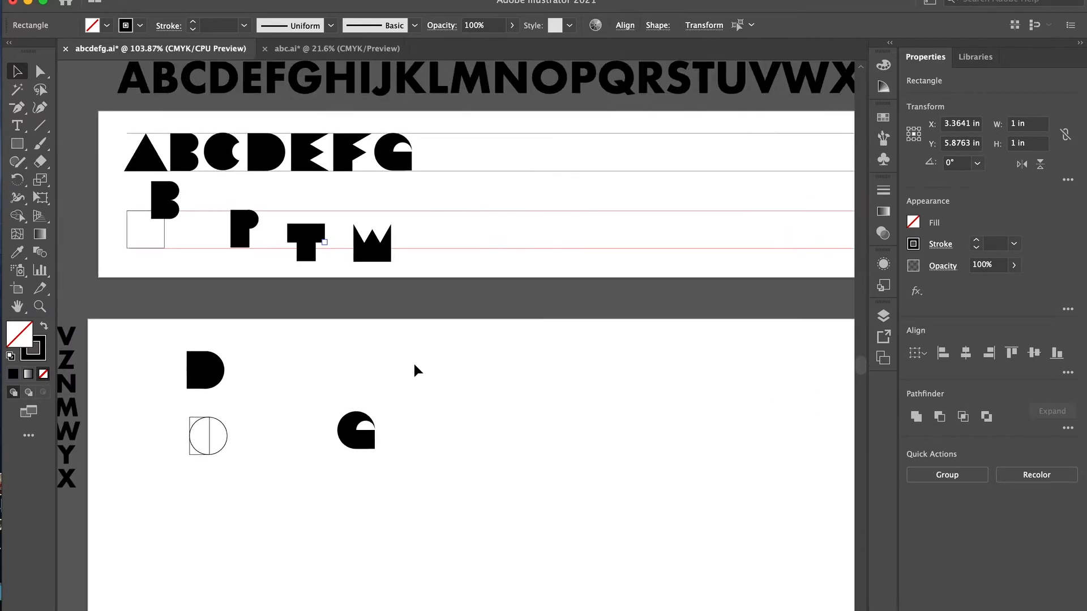
scroll(413, 365, up, 5)
key(super+v)
- Centre the 0.5 in square inside the 1 in square and place copies of it directly above and below
drag(473, 347, 509, 365)
click(1034, 354)
click(471, 369)
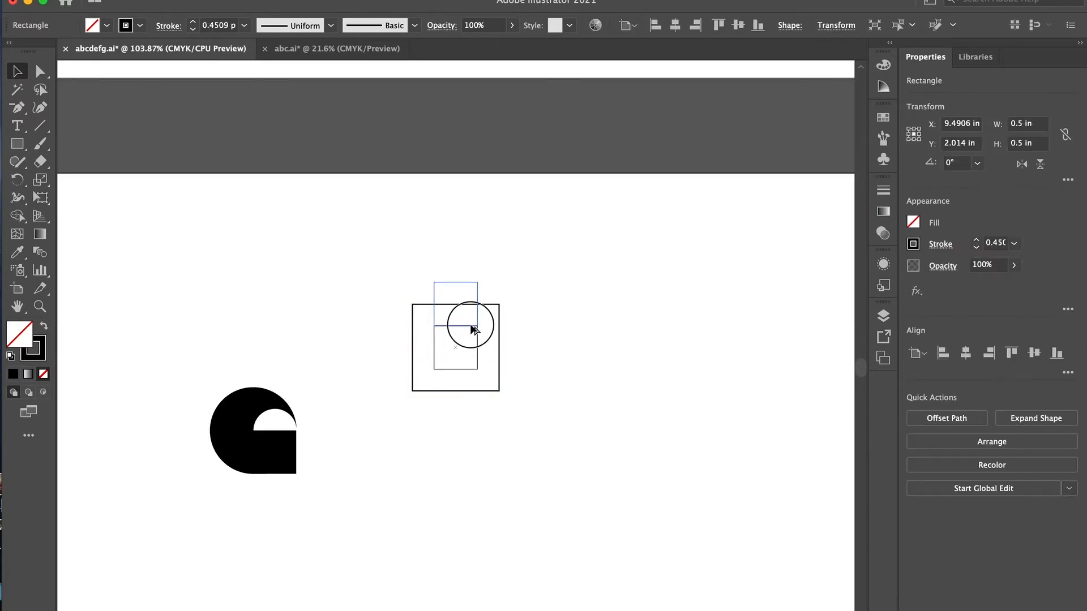
drag(474, 401, 474, 413)
scroll(474, 391, up, 10)
scroll(460, 342, up, 4)
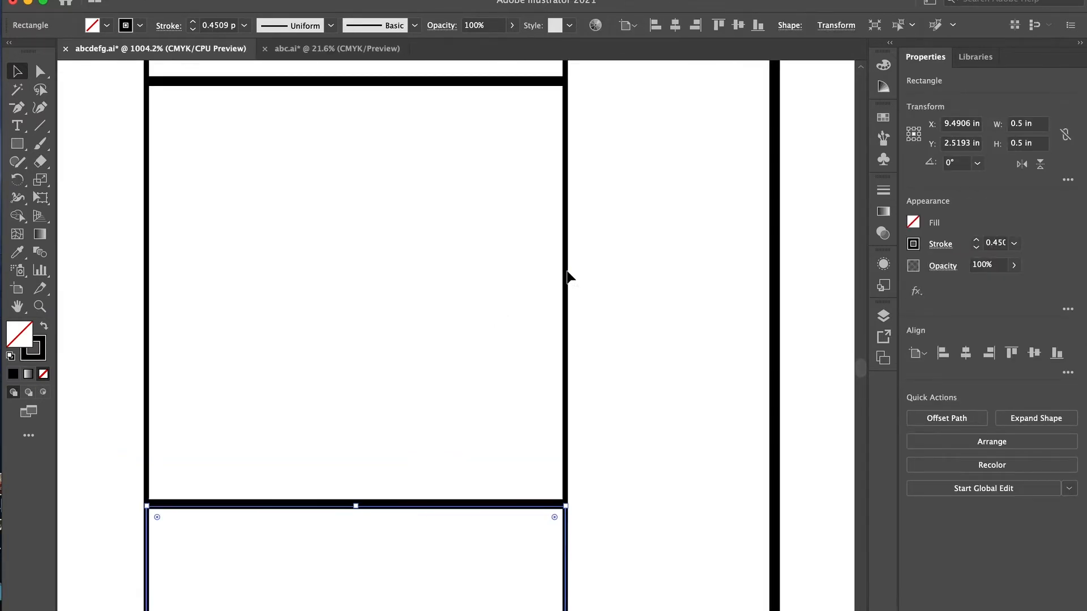
shift+click(568, 271)
scroll(568, 272, up, 4)
shift+click(584, 186)
click(1068, 372)
click(644, 382)
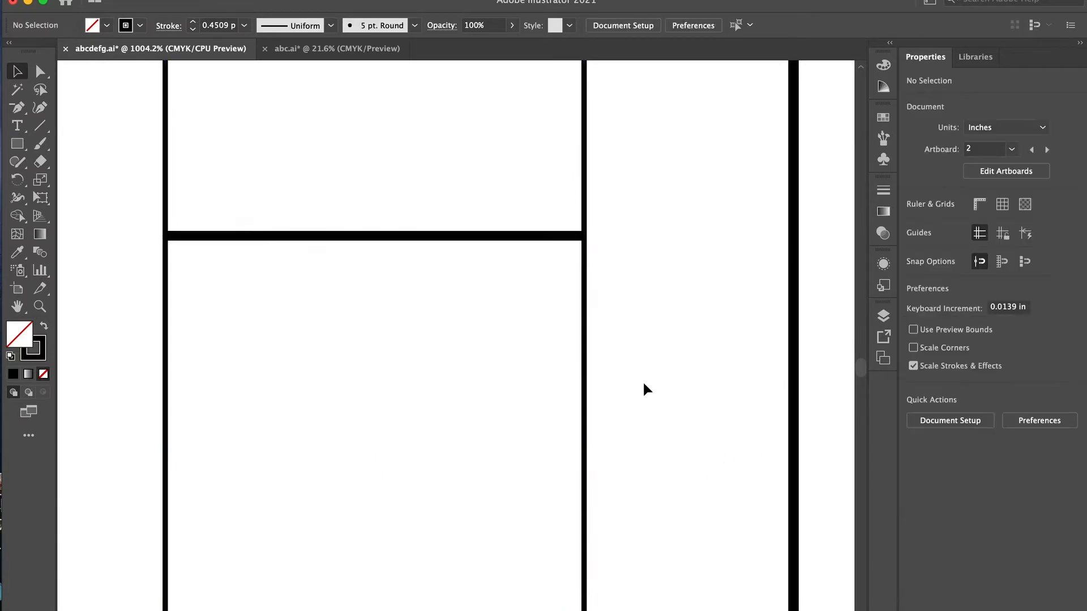
- Cut the upper and lower notches out of the large square with Shape Builder to form the letter H
scroll(644, 383, down, 8)
click(18, 216)
key(v)
key(super+a)
click(18, 216)
drag(453, 333, 658, 396)
drag(561, 232, 561, 309)
drag(573, 512, 574, 583)
key(v)
- Duplicate the H, rotate the copy a quarter turn into an I, and fill both letters black
scroll(300, 261, down, 10)
key(super+c)
key(super+v)
shift+drag(494, 309, 499, 385)
click(467, 357)
click(472, 356)
drag(314, 237, 491, 383)
key(shift+x)
click(357, 295)
- Move the H and I between the upper guides after the G, and add a G copy rotated 180° as the J
scroll(331, 386, down, 10)
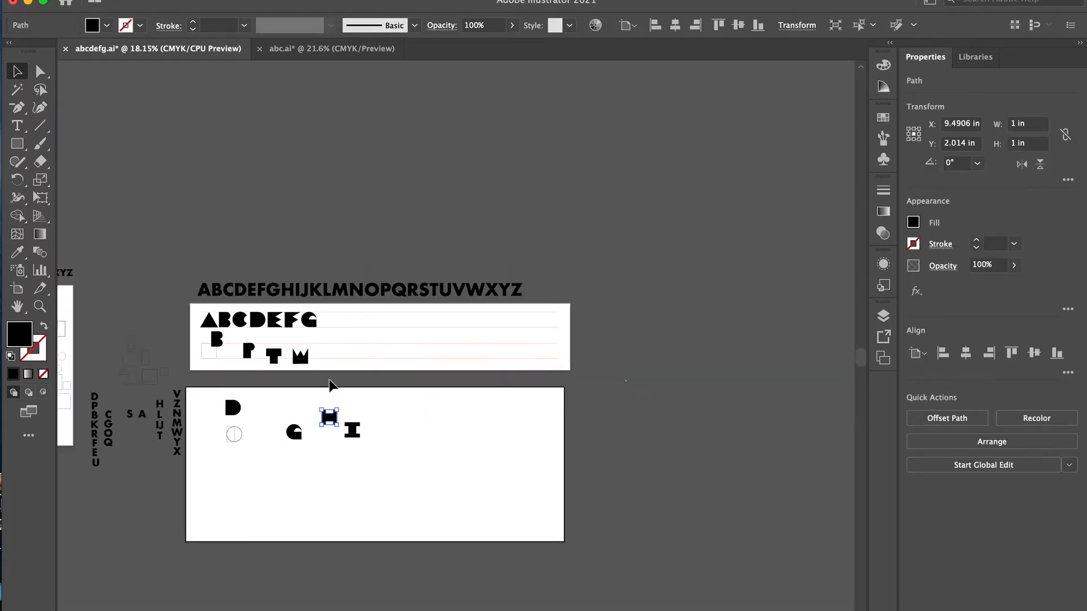
drag(352, 336, 351, 337)
scroll(303, 419, up, 5)
click(412, 137)
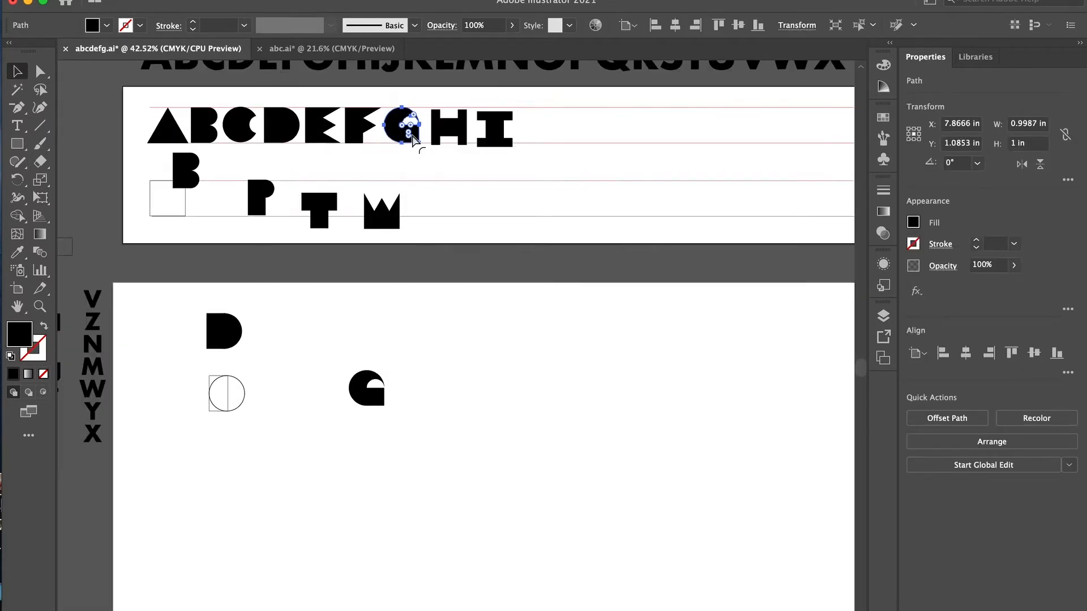
drag(563, 205, 534, 123)
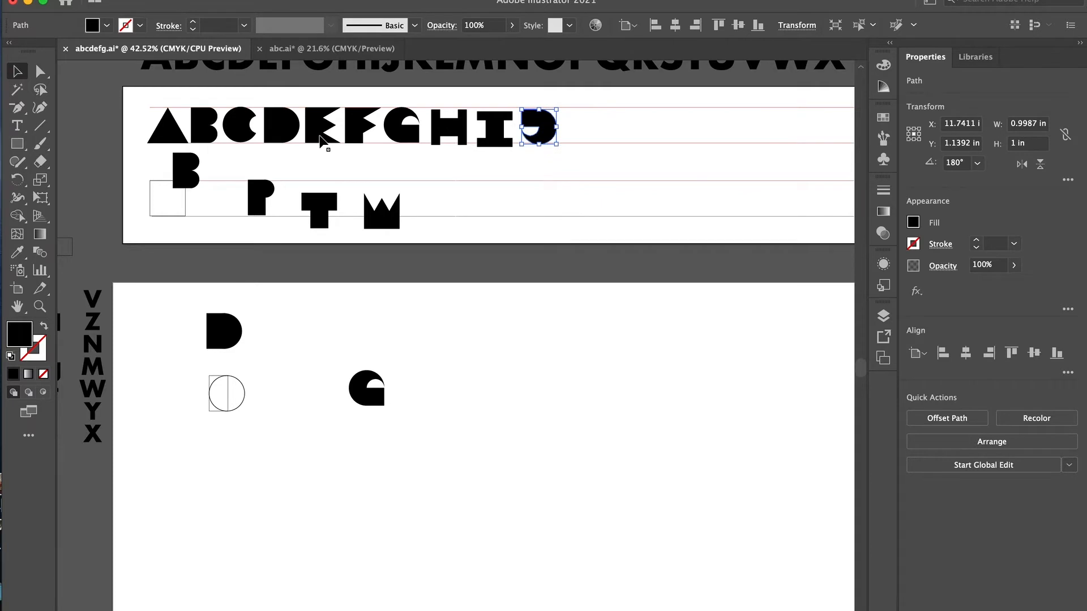
- Form an L on the lower artboard from copied base shapes aligned by their left and bottom edges, and fill it black
scroll(396, 343, left, 10)
alt+drag(444, 352, 433, 372)
click(364, 210)
key(super+c)
scroll(509, 368, right, 12)
key(super+v)
click(943, 353)
click(1057, 353)
click(45, 326)
click(371, 287)
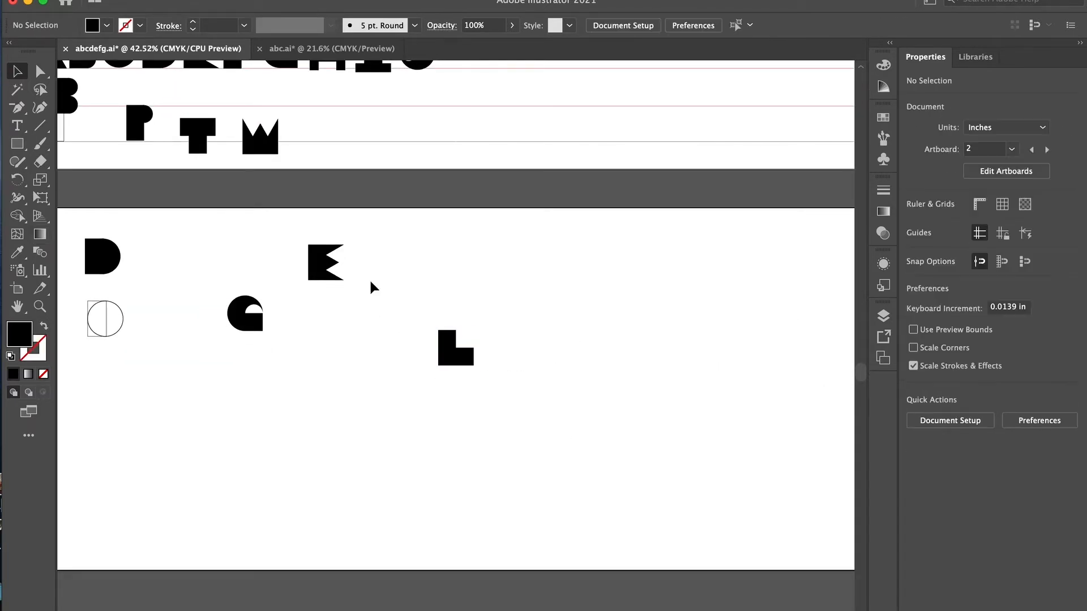
- Duplicate the black E on the lower artboard and rotate the copy to 270° beside the L as the letter M
click(324, 262)
key(super+c)
key(super+v)
shift+click(520, 346)
- Copy the L and M to the guide-line artboard and place them in the upper row, leaving a gap after the J
key(super+c)
scroll(509, 351, up, 5)
key(super+v)
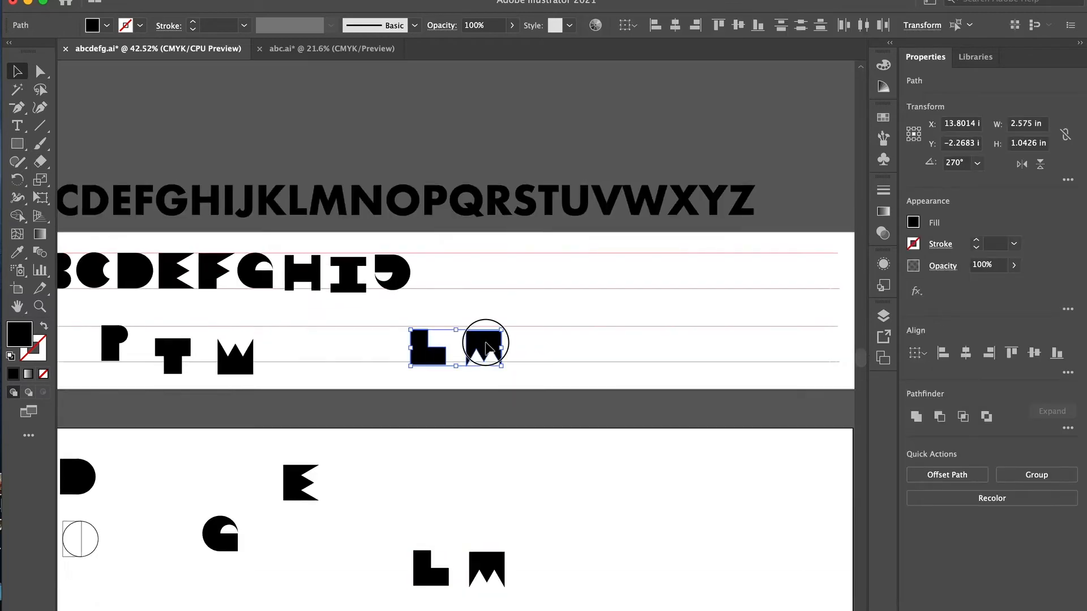
click(578, 334)
drag(535, 268, 525, 268)
click(416, 373)
- Copy the half-width rectangle, the large triangle and the small triangle from the base shapes to the lower artboard
scroll(524, 363, left, 8)
click(253, 295)
key(super+c)
key(super+v)
drag(456, 347, 516, 542)
scroll(260, 483, left, 3)
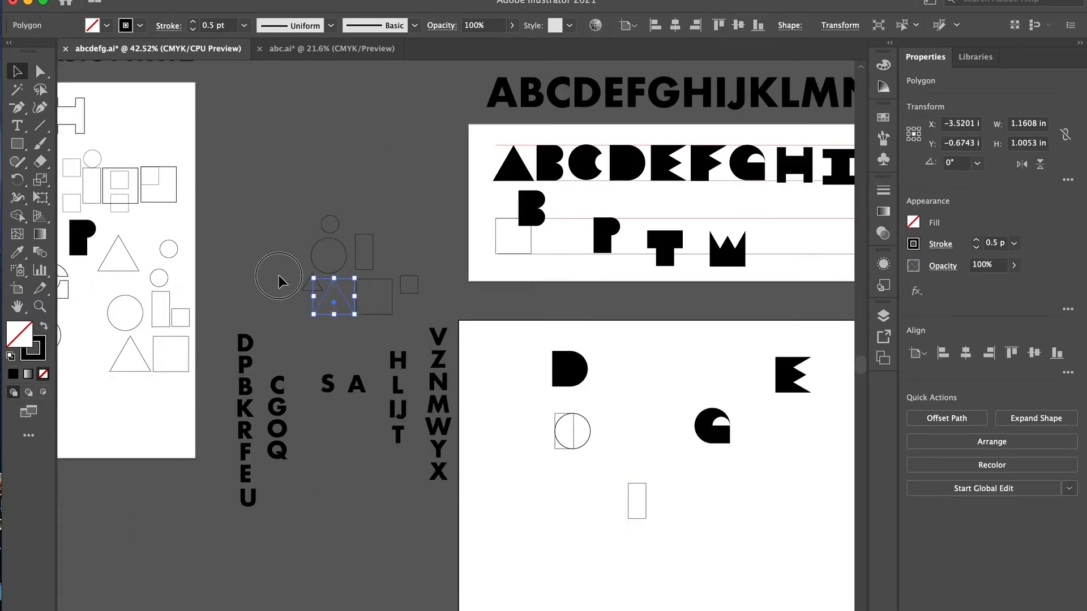
shift+click(306, 284)
key(super+c)
scroll(646, 384, right, 8)
key(super+v)
- Move the large triangle onto the half-width rectangle so the two shapes overlap
scroll(439, 246, up, 5)
click(570, 374)
drag(508, 346, 338, 341)
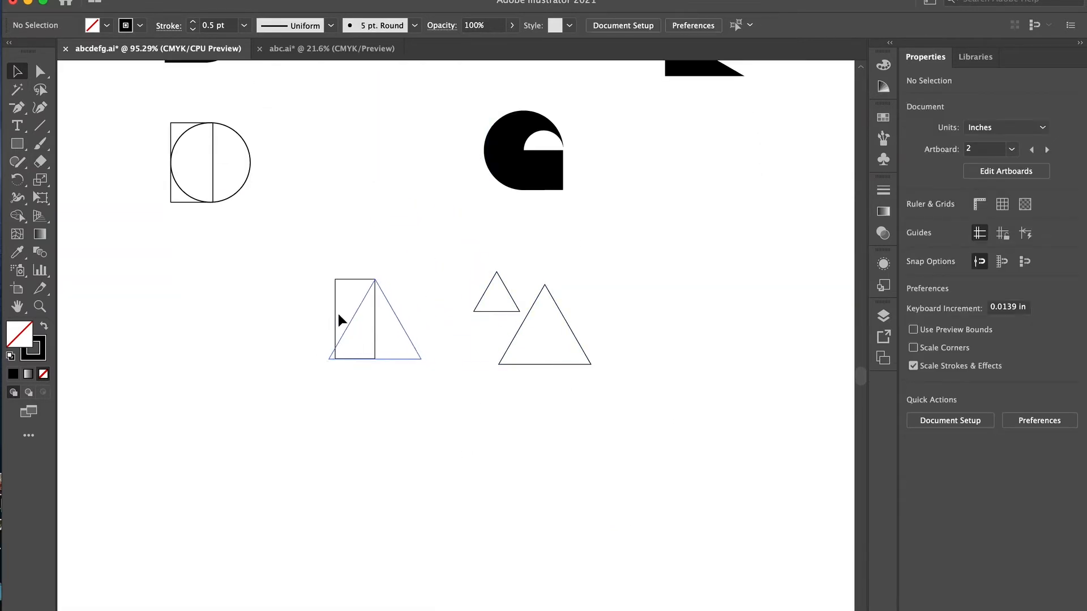
- Try aligning the rectangle and the large triangle by their horizontal centres, and undo the alignment
scroll(357, 337, up, 5)
scroll(503, 331, up, 1)
click(966, 353)
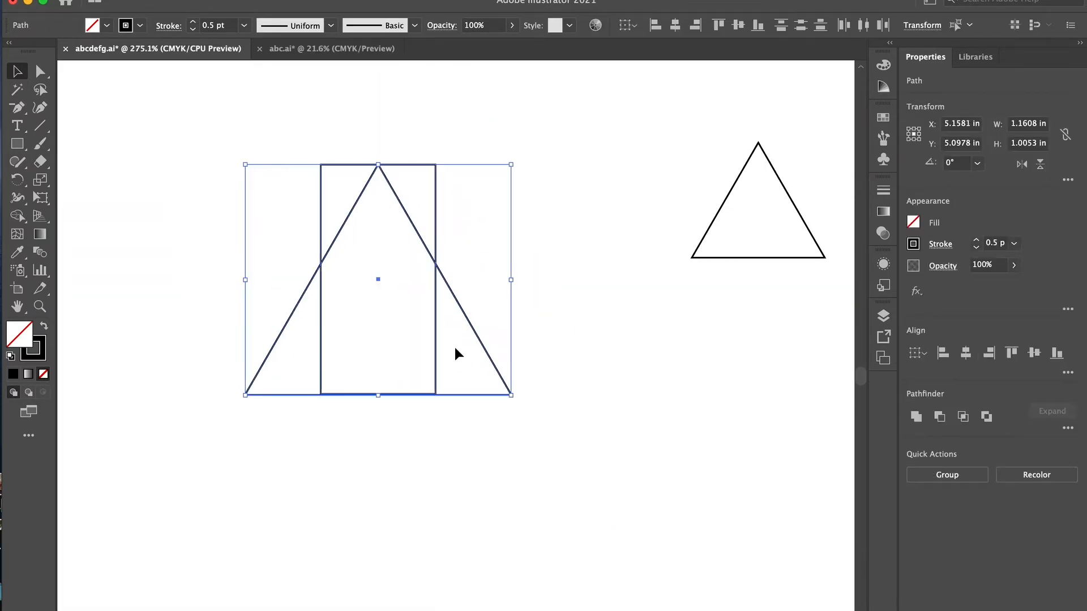
click(484, 308)
key(super+z)
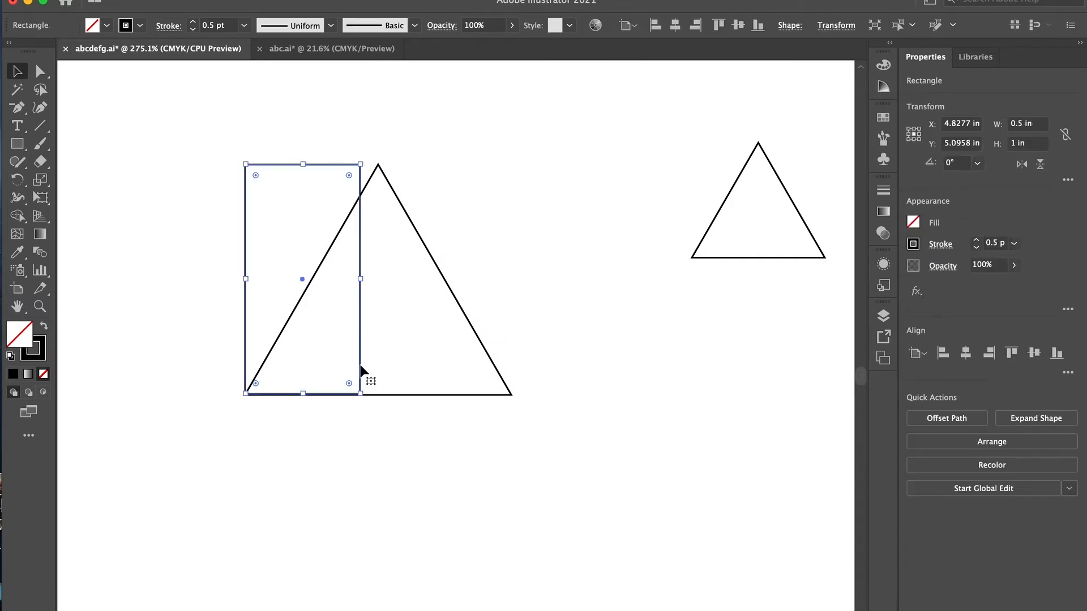
key(super+z)
- Set the rectangle against the triangle's centre line on the left and place a copy over the triangle's right corner
click(565, 248)
drag(359, 333, 540, 335)
drag(540, 334, 375, 325)
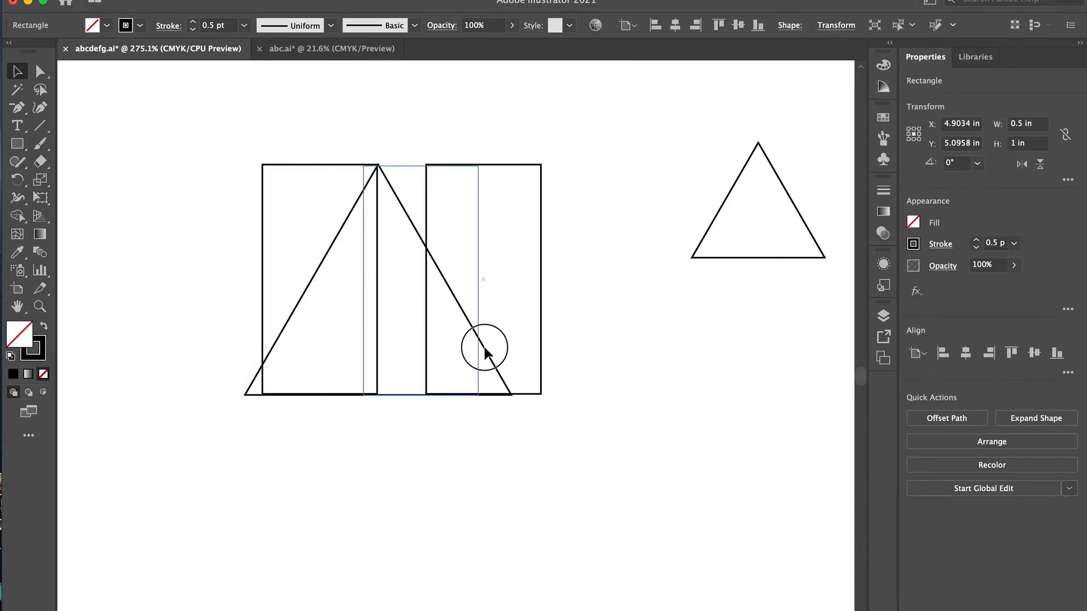
drag(558, 354, 564, 352)
scroll(500, 473, up, 10)
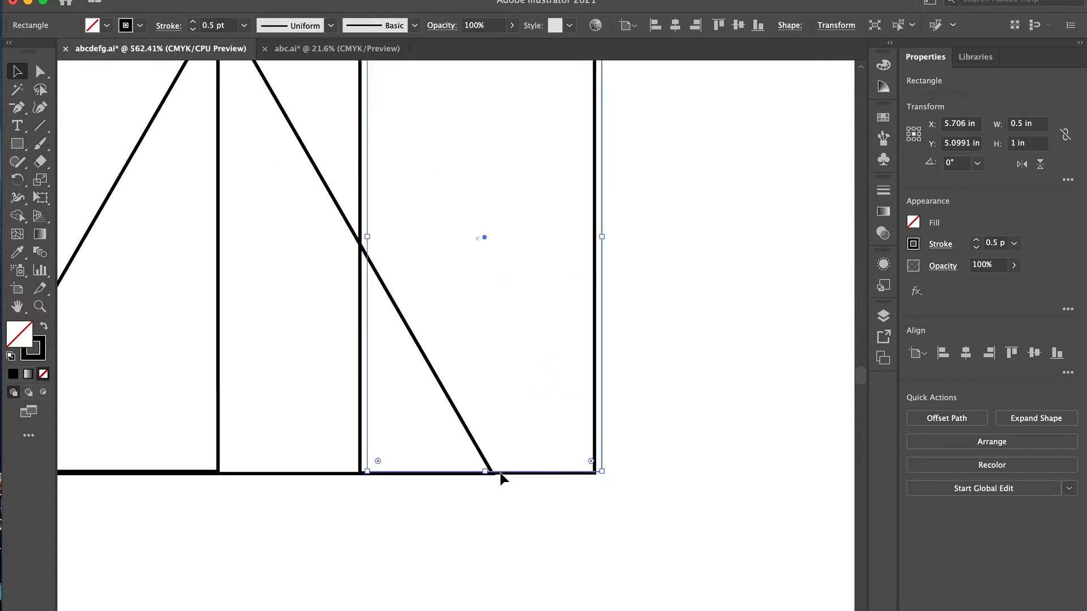
drag(545, 473, 545, 474)
shift+click(498, 457)
scroll(239, 394, down, 10)
scroll(239, 394, left, 5)
- Select the triangle and both rectangles and combine their regions with Shape Builder to form the letter N
drag(376, 437, 170, 363)
click(343, 471)
scroll(151, 364, down, 3)
drag(370, 416, 170, 357)
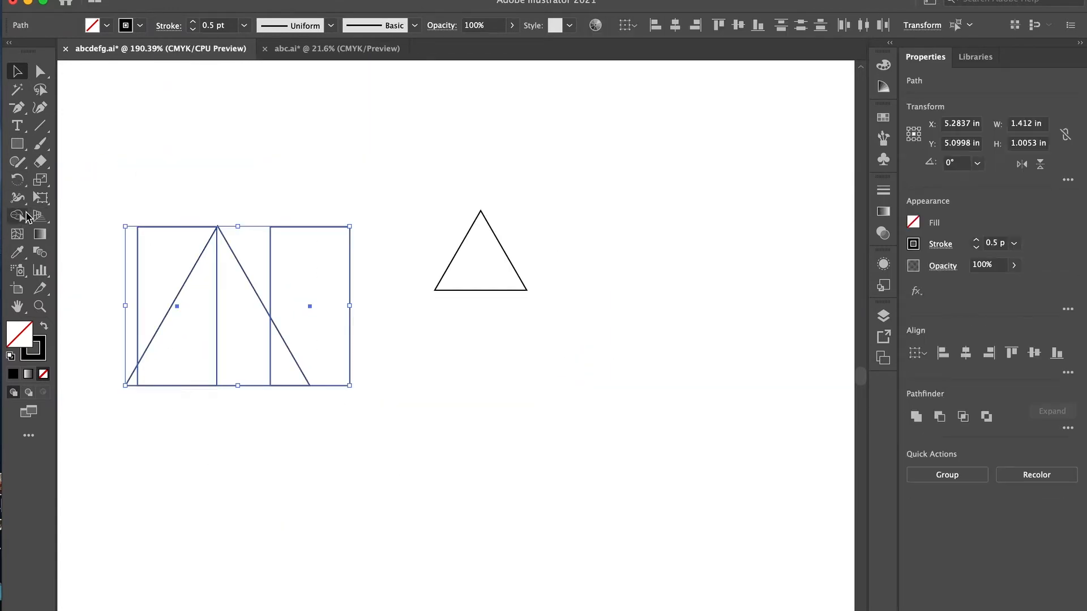
key(shift+m)
drag(176, 273, 289, 340)
key(super+z)
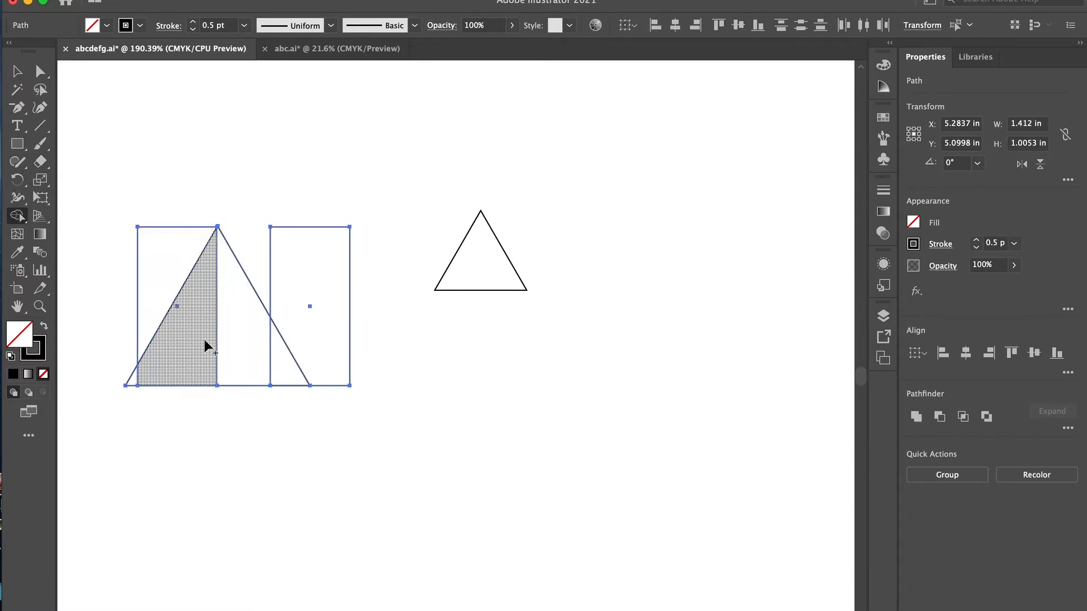
mouse_move(187, 340)
mouse_down()
mouse_move(316, 311)
mouse_move(233, 336)
mouse_up()
key(super+z)
alt+click(198, 332)
- Fill the N black and move it beside the M between the upper guides
key(v)
click(44, 326)
scroll(452, 303, down, 5)
click(444, 273)
drag(452, 273, 241, 239)
scroll(409, 297, down, 10)
mouse_move(408, 298)
mouse_down()
mouse_move(625, 146)
mouse_move(612, 133)
mouse_up()
- Bring a large triangle from the sketch artboard to the lower artboard and move the black P into the upper guide row
drag(140, 215, 327, 305)
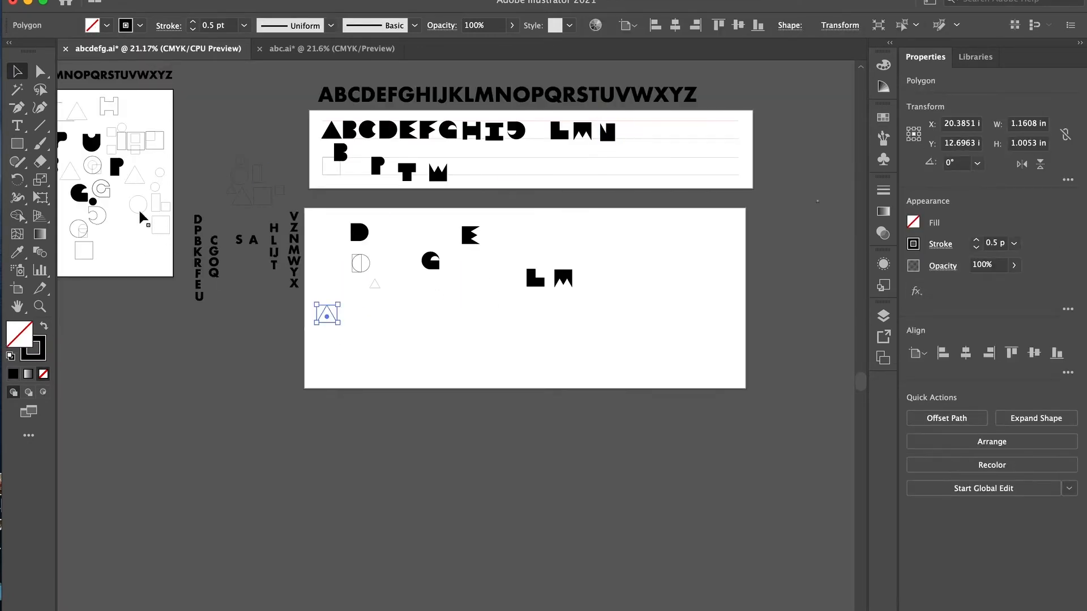
click(375, 165)
scroll(386, 166, up, 8)
drag(385, 159, 730, 172)
click(917, 421)
- Place a 1 in circle in the upper guide row as the letter O and fill it black
scroll(723, 170, right, 10)
scroll(723, 170, up, 3)
mouse_move(356, 281)
mouse_down()
mouse_move(759, 167)
mouse_move(730, 181)
mouse_up()
click(720, 177)
click(44, 326)
- Copy the black O from the guide row down to the lower artboard
click(637, 181)
scroll(730, 181, right, 5)
drag(502, 169, 412, 472)
- Copy the small triangle from the base shapes and place it over the circle's lower right with its corner at the circle's base
scroll(411, 473, left, 15)
scroll(411, 473, down, 2)
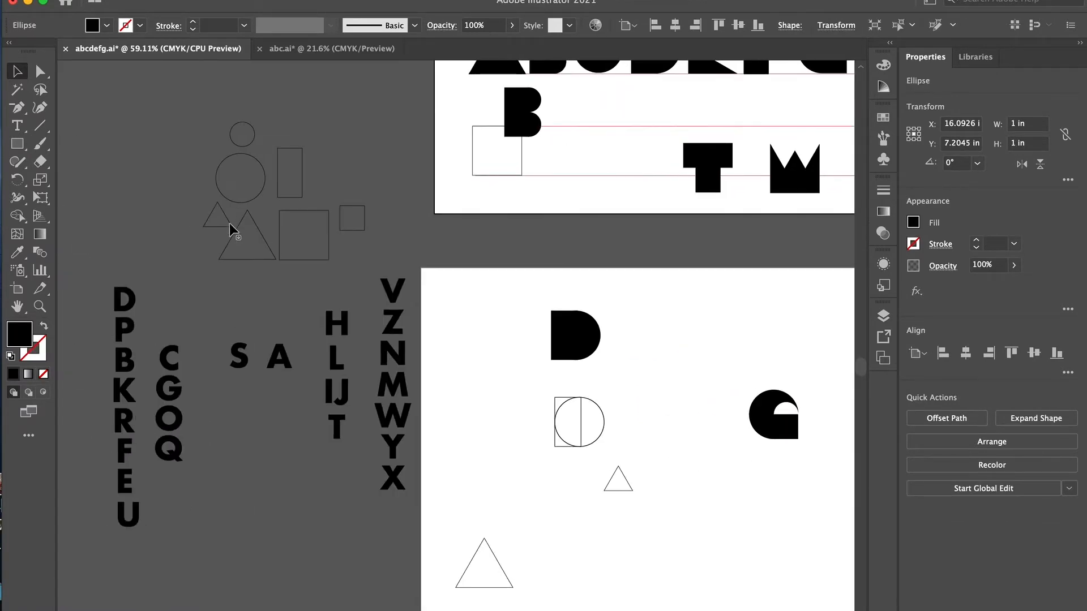
drag(194, 209, 255, 234)
click(341, 220)
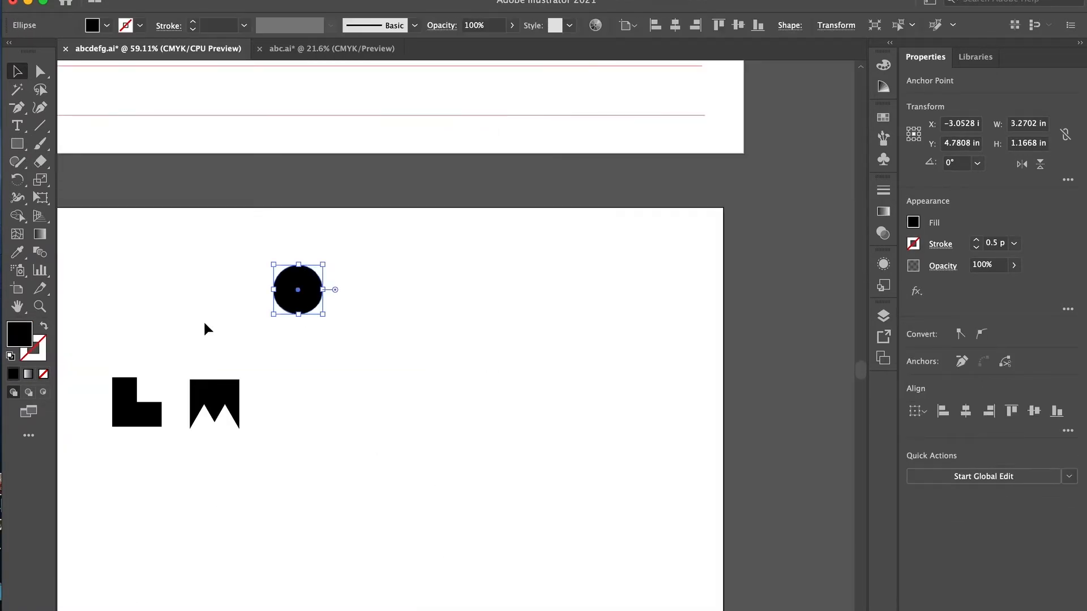
drag(229, 335, 406, 366)
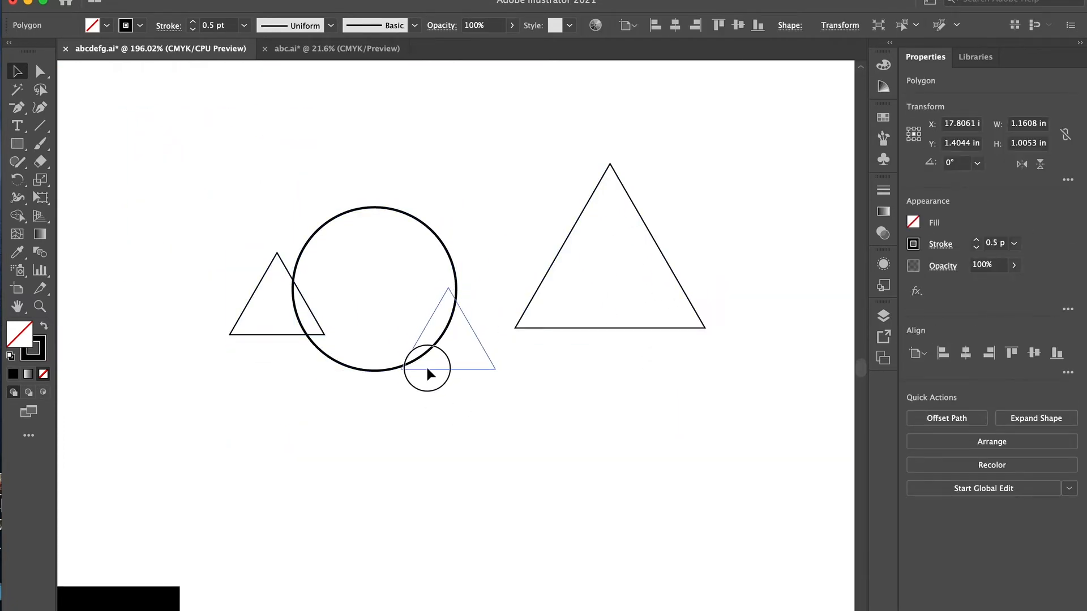
drag(591, 326, 459, 370)
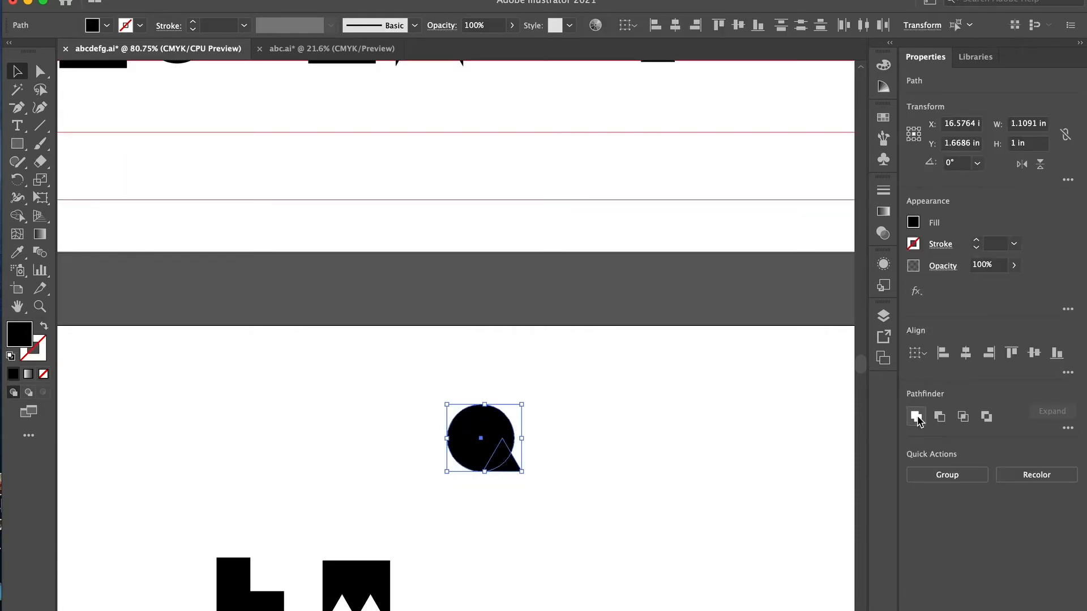
- Unite the circle and the small triangle at its base into one shape for the letter Q
click(916, 417)
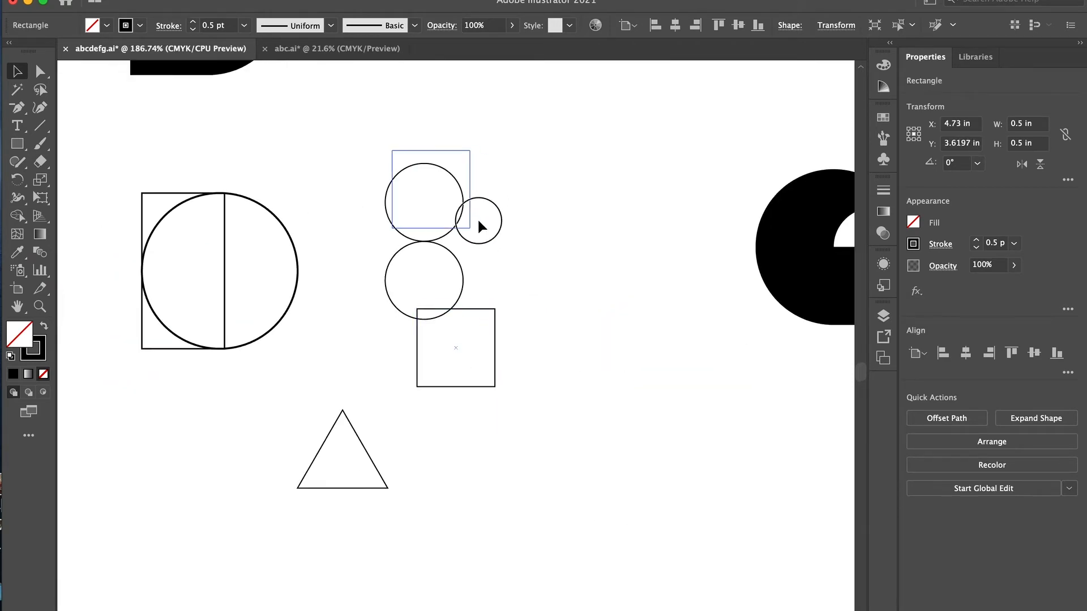
- Place a 0.5 in square over the upper small circle with its side on the circle's vertical centreline
shift+click(479, 223)
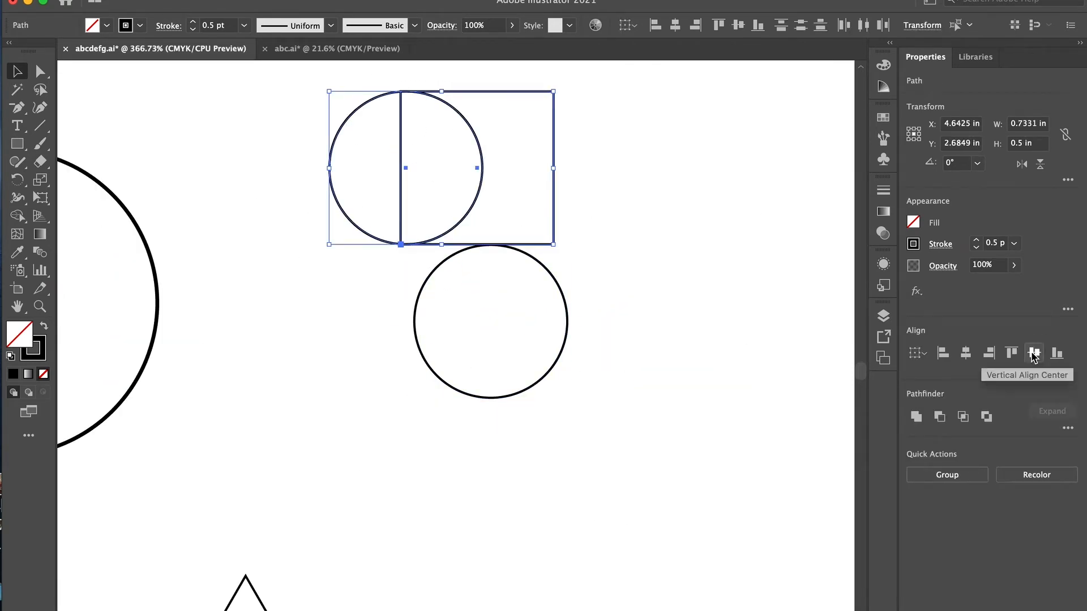
click(557, 178)
drag(557, 178, 376, 216)
scroll(376, 216, up, 10)
scroll(375, 202, down, 2)
click(376, 202)
click(570, 330)
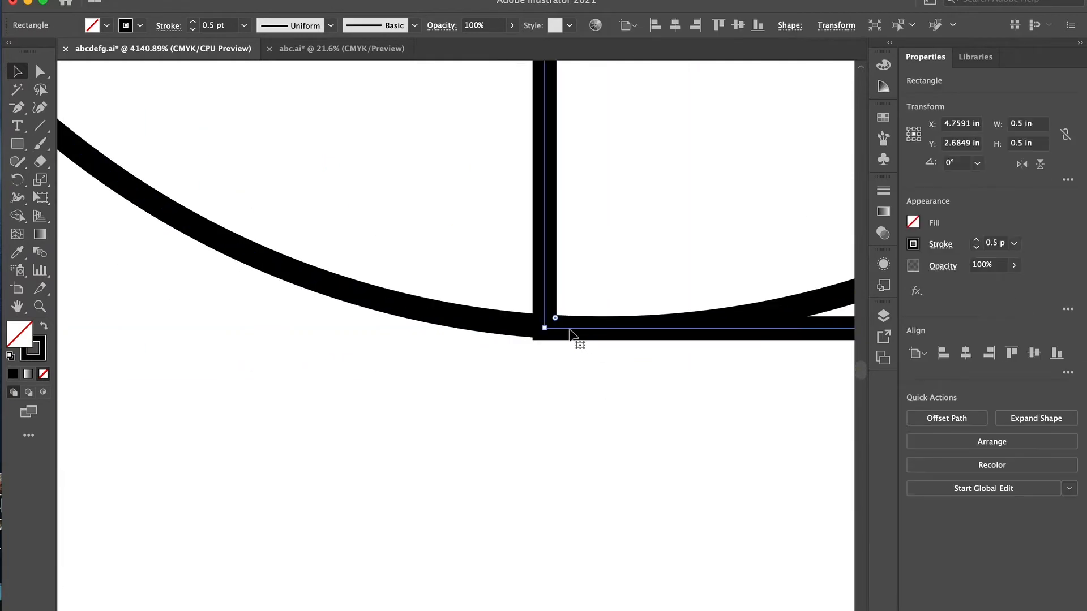
key(Right)
scroll(569, 329, down, 10)
- Group the upper circle and square, and replace the lower circle with a copy of the group rotated 180°
shift+click(632, 278)
key(super+g)
click(575, 393)
key(Delete)
drag(530, 397, 689, 443)
drag(695, 299, 712, 299)
click(773, 333)
click(712, 311)
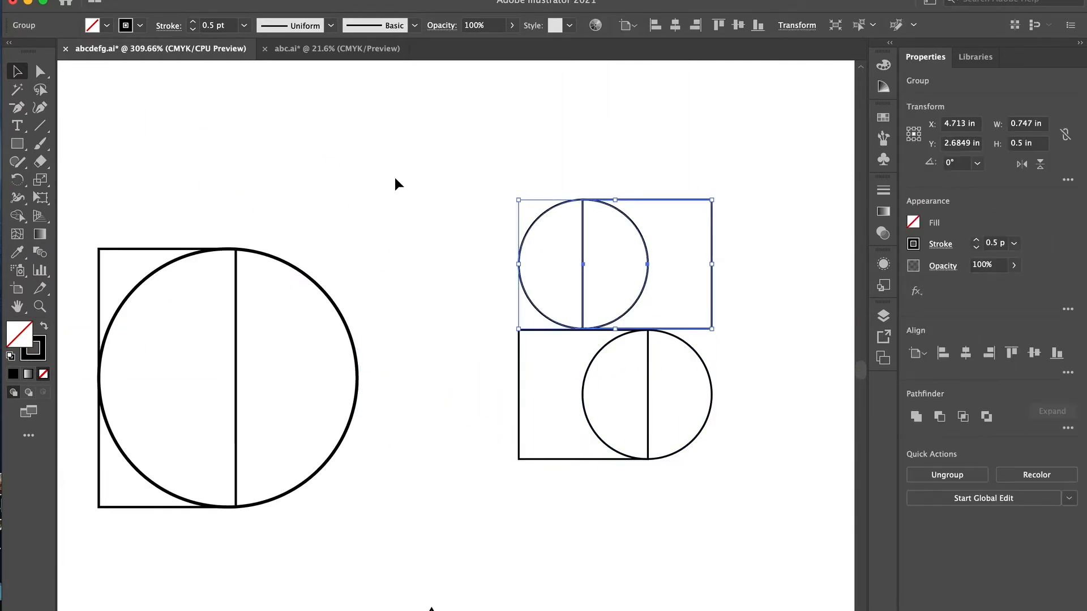
- Fill both circle-and-square groups black and set the lower one flush beneath the upper one
shift+click(519, 363)
click(44, 326)
click(741, 334)
click(610, 354)
scroll(610, 355, up, 6)
scroll(486, 279, up, 10)
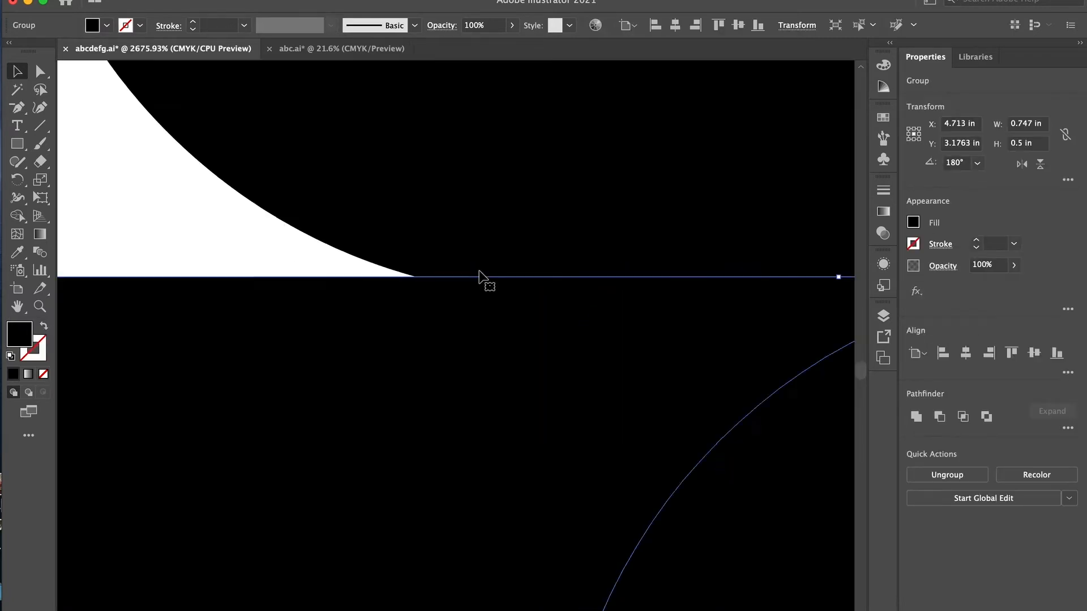
drag(690, 293, 689, 291)
- Unite the two black halves into a single letter S
key(super+0)
drag(262, 221, 176, 324)
key(super+equal)
key(super+equal)
key(super+equal)
drag(605, 236, 493, 365)
key(super+equal)
key(super+equal)
click(916, 417)
click(634, 378)
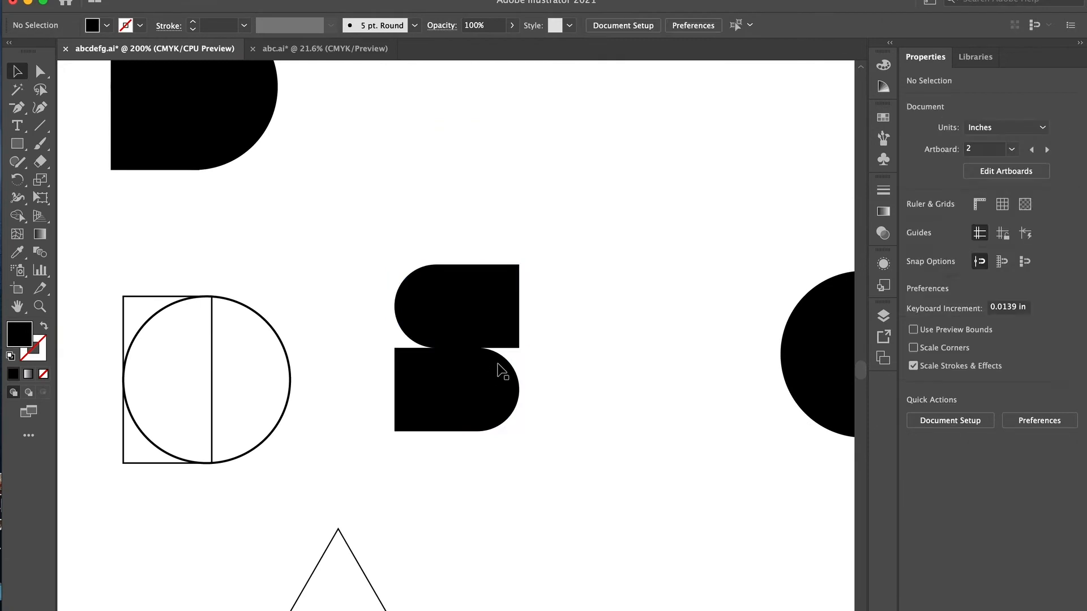
- Set the black S and T side by side in the lower guide row
click(501, 370)
scroll(500, 369, down, 8)
scroll(488, 371, up, 5)
scroll(224, 366, right, 4)
scroll(250, 340, right, 5)
drag(193, 346, 479, 133)
scroll(478, 133, up, 3)
scroll(479, 133, right, 2)
drag(403, 287, 356, 259)
scroll(203, 190, left, 2)
- Copy the black D, rotate it to 270° and place it after the T as the letter U
click(187, 146)
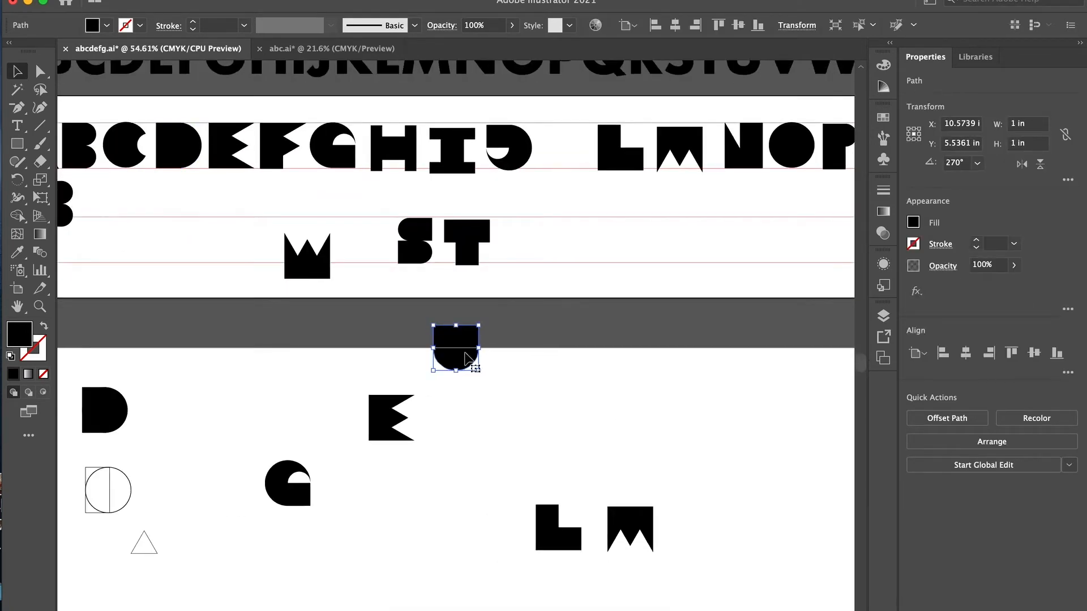
drag(489, 380, 488, 381)
drag(456, 353, 528, 250)
click(310, 271)
- Copy the large triangle, fill it black, turn it upside down and place it after the U as the letter V
scroll(331, 321, left, 4)
scroll(330, 322, down, 1)
click(134, 586)
key(super+c)
key(super+v)
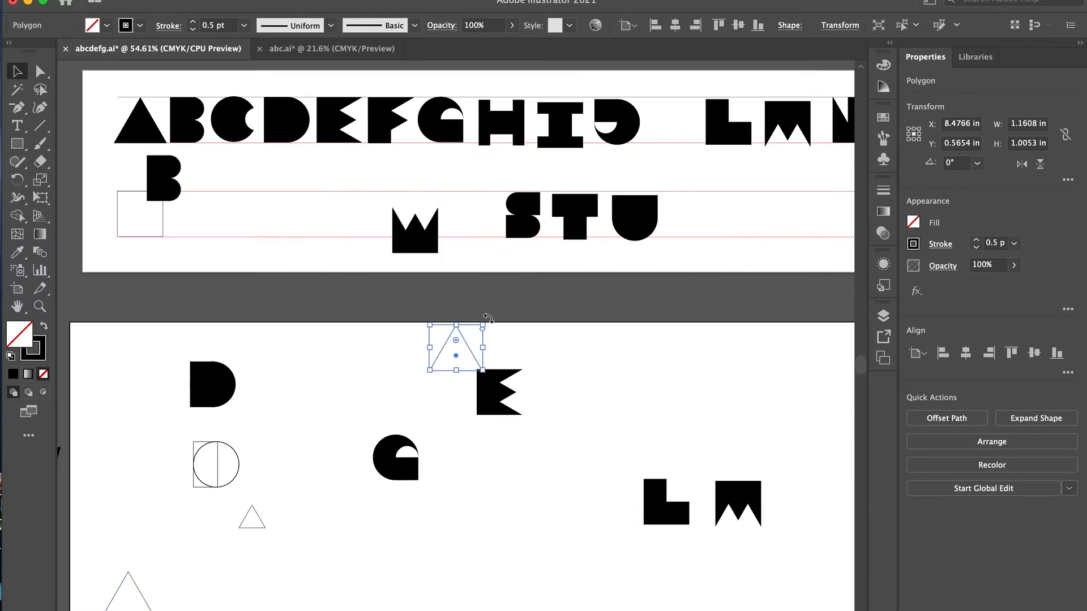
click(44, 328)
drag(456, 359, 696, 237)
- Move the black W next to the V and line both up between the lower guides
drag(419, 241, 758, 227)
drag(703, 248, 702, 224)
drag(762, 237, 755, 233)
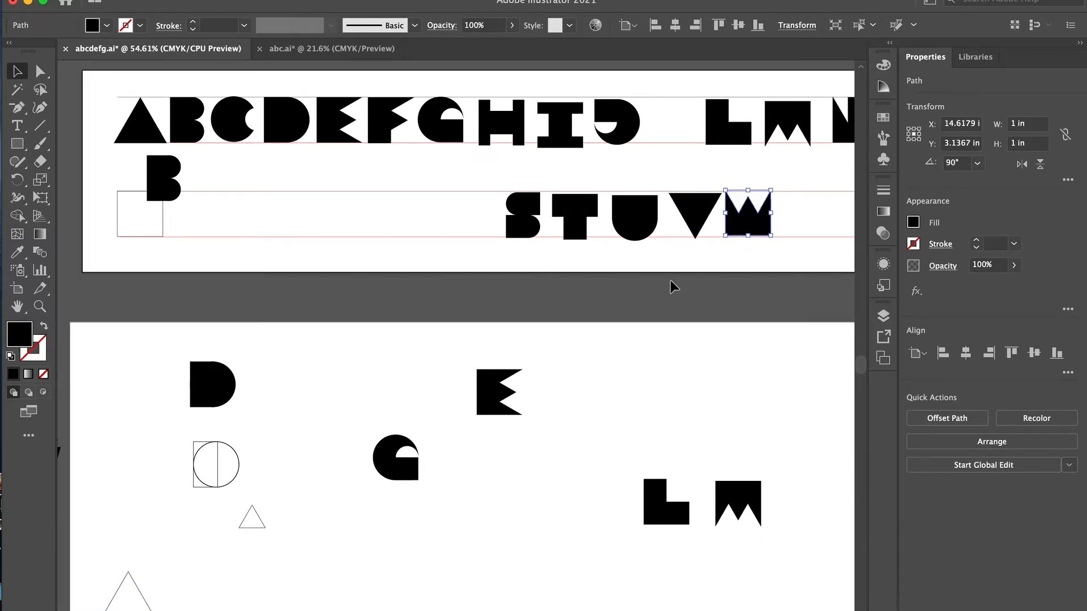
- Copy the 0.5 by 1 in rectangle from the base shapes and paste it onto the lower artboard
scroll(533, 406, right, 4)
click(533, 406)
scroll(533, 406, left, 6)
click(180, 231)
key(super+c)
scroll(181, 232, right, 10)
key(super+v)
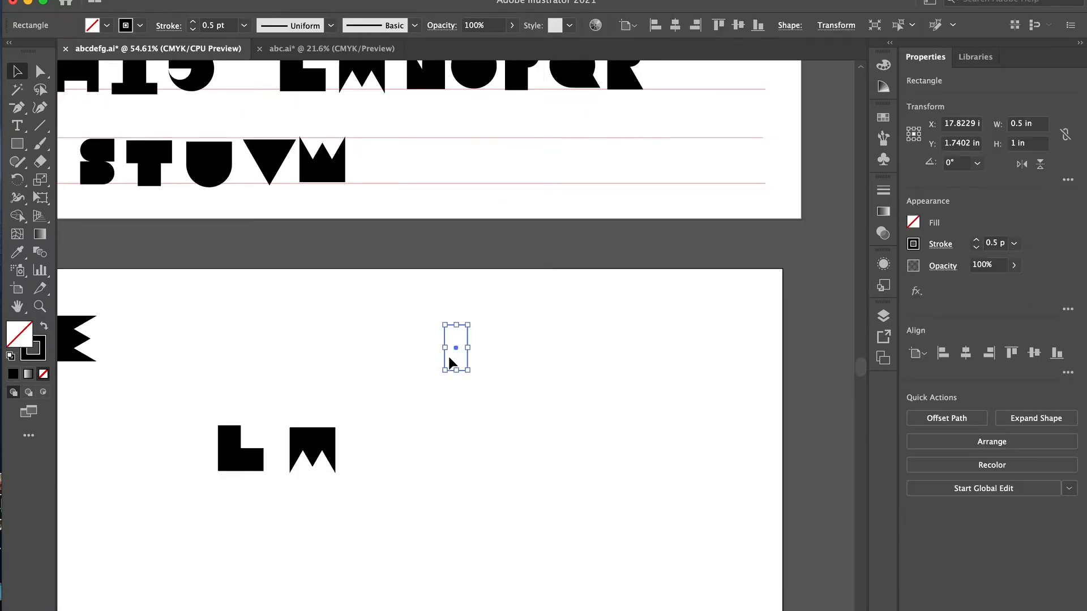
- Cross the rectangle diagonally with a second copy, unite them and place the shape after the W as a black X
drag(471, 320, 488, 367)
key(super+v)
drag(496, 391, 425, 315)
click(913, 417)
click(44, 326)
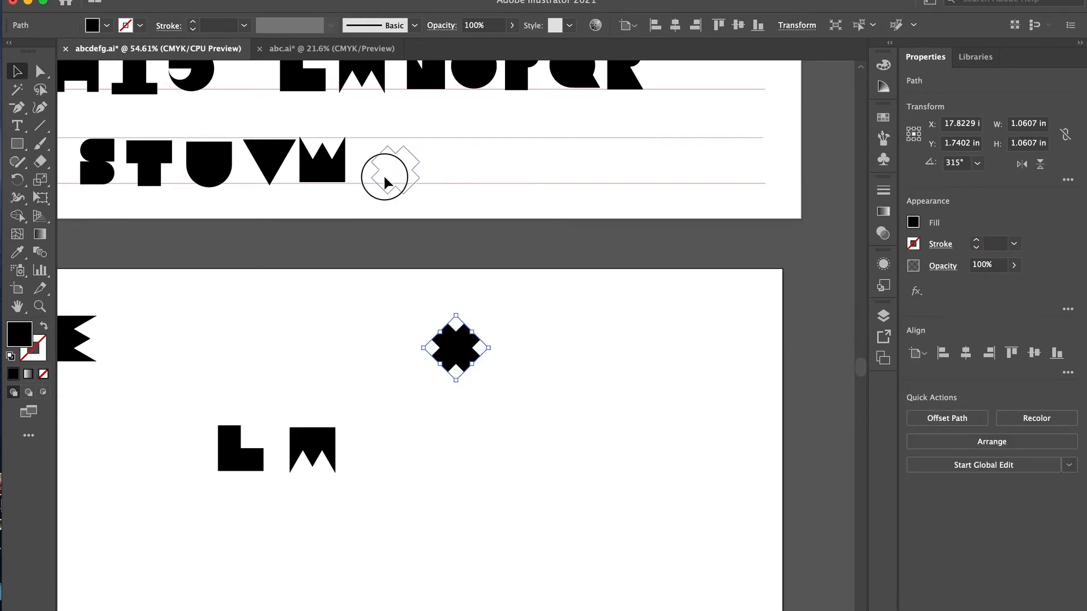
- Duplicate the black V to the far side of the X as the letter Y
click(273, 154)
drag(444, 152, 443, 153)
scroll(159, 340, left, 5)
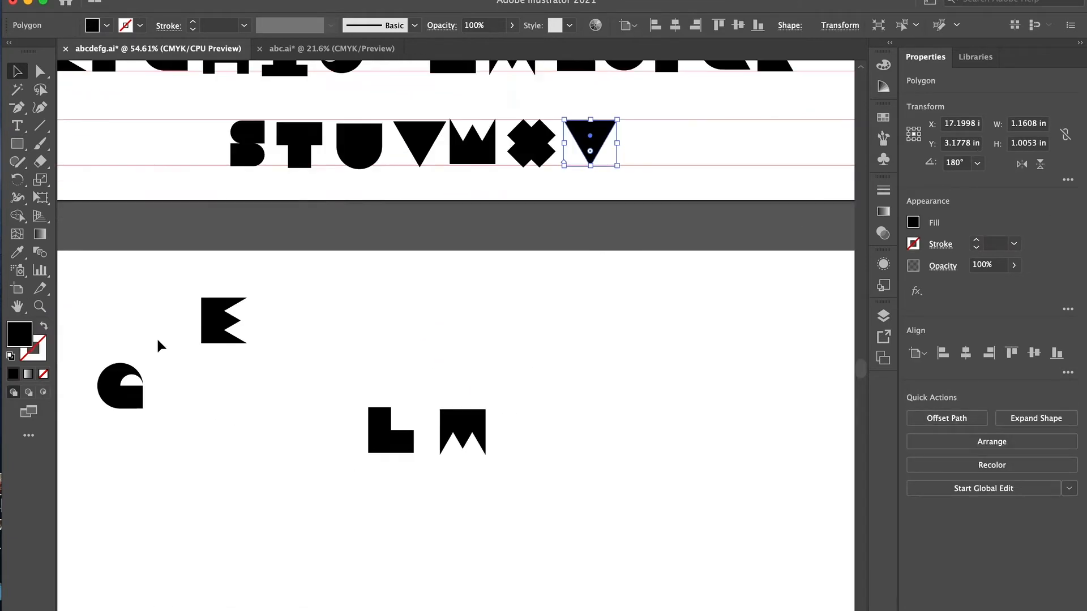
click(616, 186)
- Copy the black S down to the lower artboard and flip it horizontally
drag(251, 159, 365, 331)
click(1021, 163)
click(566, 305)
- Copy the 0.5 in square onto the lower artboard near the G and bring a small triangle next to it
scroll(123, 336, left, 5)
scroll(169, 446, left, 5)
click(164, 190)
key(super+c)
scroll(204, 194, right, 5)
key(super+v)
click(222, 411)
drag(220, 411, 453, 363)
scroll(480, 352, up, 5)
key(Return)
text(-30)
key(Return)
key(super+z)
- Rotate the small triangle to point right and set it against the square's right side with their top corners aligned
drag(560, 393, 579, 426)
drag(514, 453, 480, 415)
scroll(480, 387, up, 5)
drag(431, 280, 466, 286)
drag(453, 218, 362, 305)
click(943, 354)
key(super+z)
click(670, 177)
- Duplicate the square and triangle, rotate the copy 180° and place it directly beneath the original pair
scroll(670, 176, down, 3)
drag(510, 226, 311, 311)
key(super+c)
key(super+v)
drag(741, 182, 357, 457)
drag(366, 458, 420, 510)
scroll(255, 567, down, 3)
- Group each square-and-triangle pair and align the two groups along their left edges
key(super+g)
drag(419, 124, 498, 300)
key(super+g)
click(944, 355)
click(728, 284)
scroll(651, 221, down, 8)
scroll(634, 232, up, 2)
scroll(634, 232, right, 2)
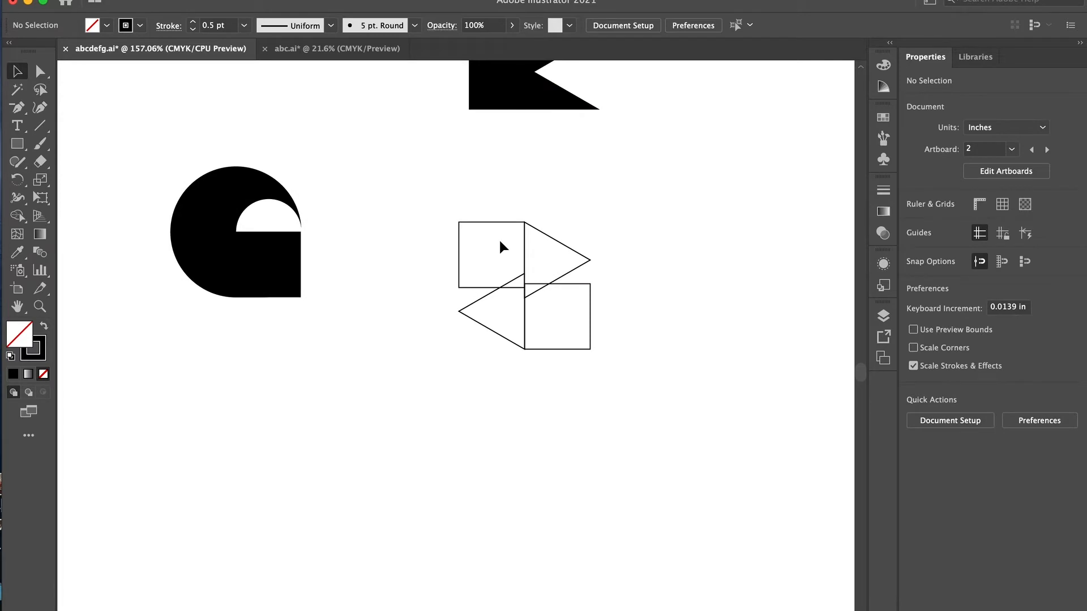
- Copy both square-and-triangle groups and paste them into the lower guide row after the Y
click(564, 244)
scroll(564, 242, up, 8)
drag(565, 241, 371, 519)
scroll(370, 515, down, 10)
scroll(370, 516, up, 5)
scroll(370, 514, right, 10)
key(super+v)
drag(466, 338, 454, 304)
- Line up the upper group with the row's top guide and the lower group with its bottom guide
key(shift+Up)
key(shift+Up)
key(shift+Up)
key(shift+Up)
scroll(468, 327, up, 8)
scroll(467, 328, up, 5)
key(Down)
click(369, 105)
drag(393, 124, 393, 130)
click(477, 398)
key(Down)
- Shift the lower square-and-triangle group sideways to stagger it under the upper group
key(Left)
key(Left)
key(Left)
key(Left)
key(Left)
key(Left)
key(Left)
key(Left)
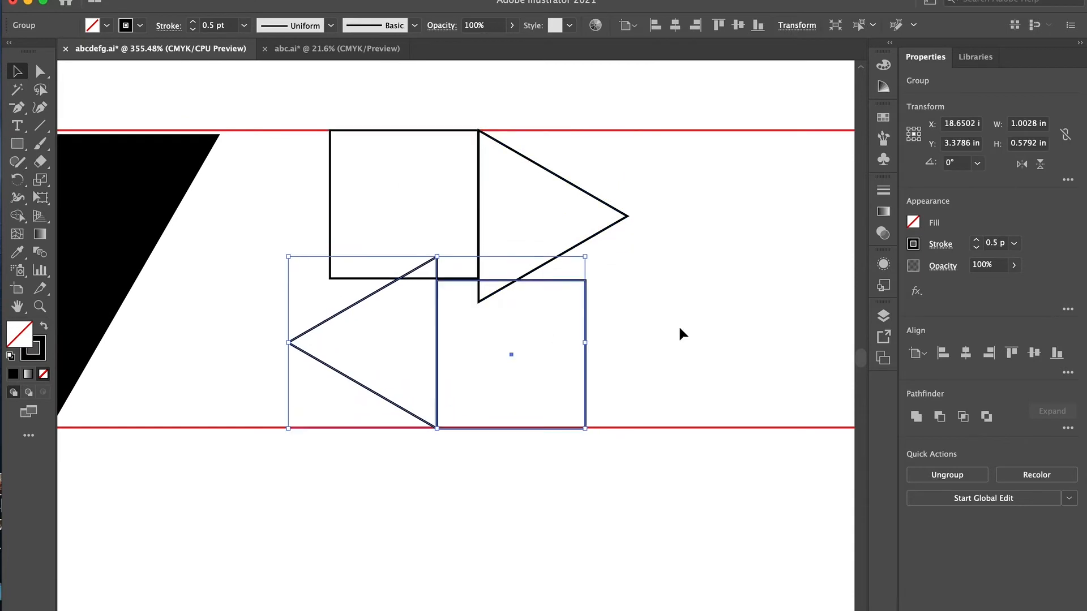
key(Right)
key(Right)
key(Right)
key(Right)
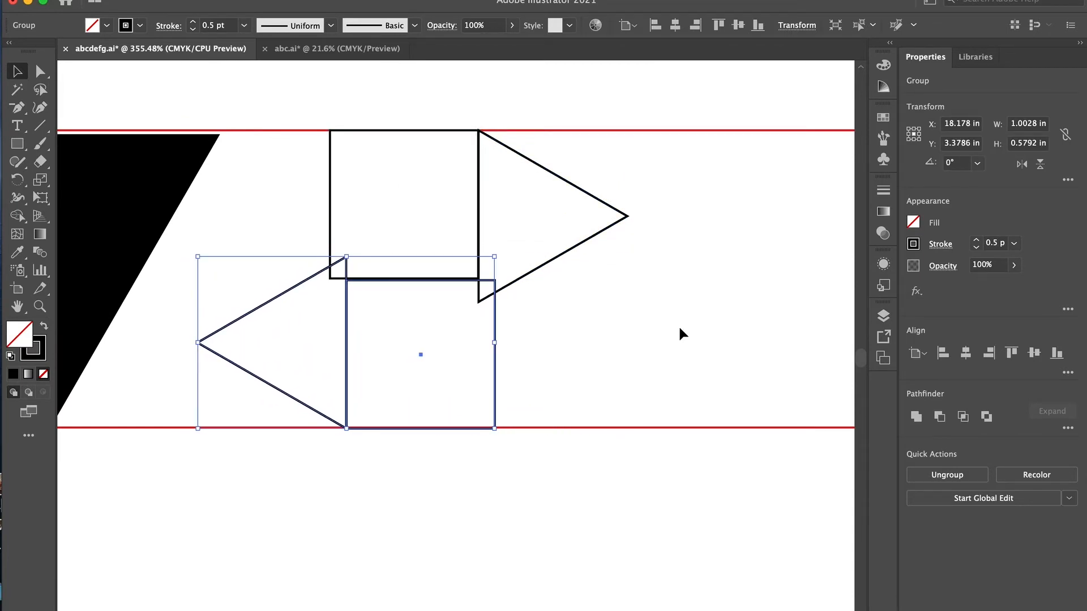
click(573, 515)
drag(572, 515, 430, 391)
click(916, 418)
key(super+z)
- Raise the lower group slightly so its square meets the underside of the upper square
click(583, 347)
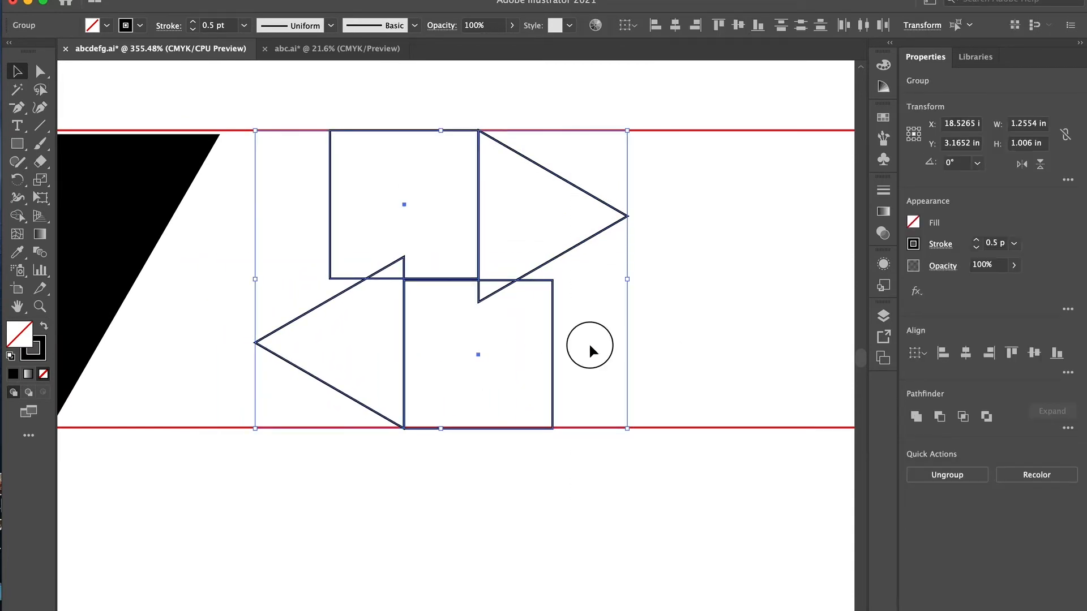
scroll(383, 315, up, 5)
click(365, 329)
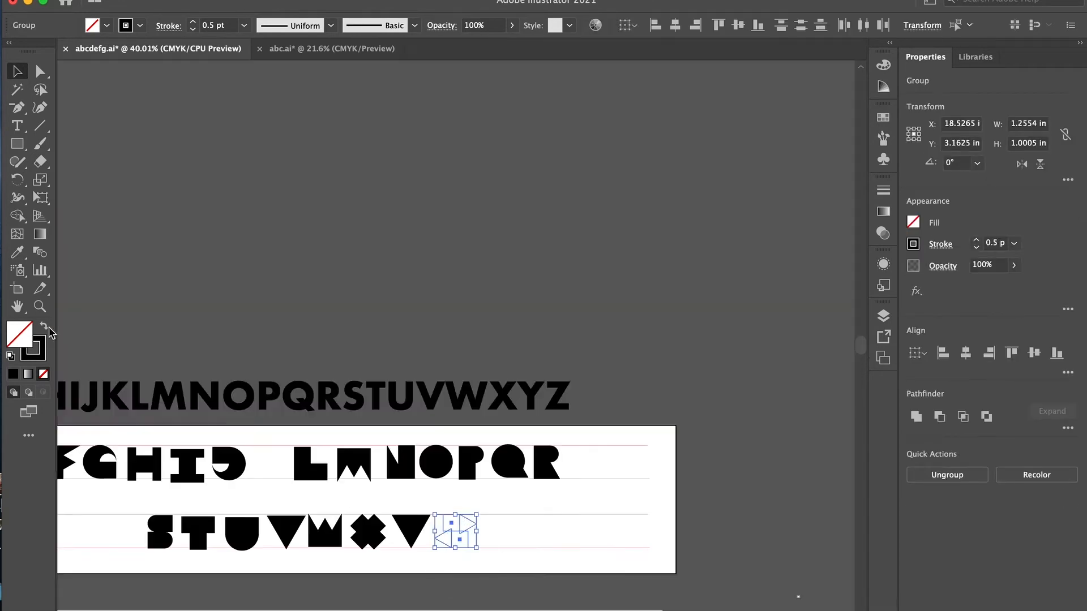
scroll(711, 352, up, 5)
- Fine-tune the squares and triangles inside the two groups and fill them black as the letter Z
double_click(681, 308)
click(607, 414)
double_click(299, 460)
double_click(301, 477)
click(296, 478)
click(454, 370)
double_click(689, 309)
click(589, 384)
scroll(591, 317, down, 5)
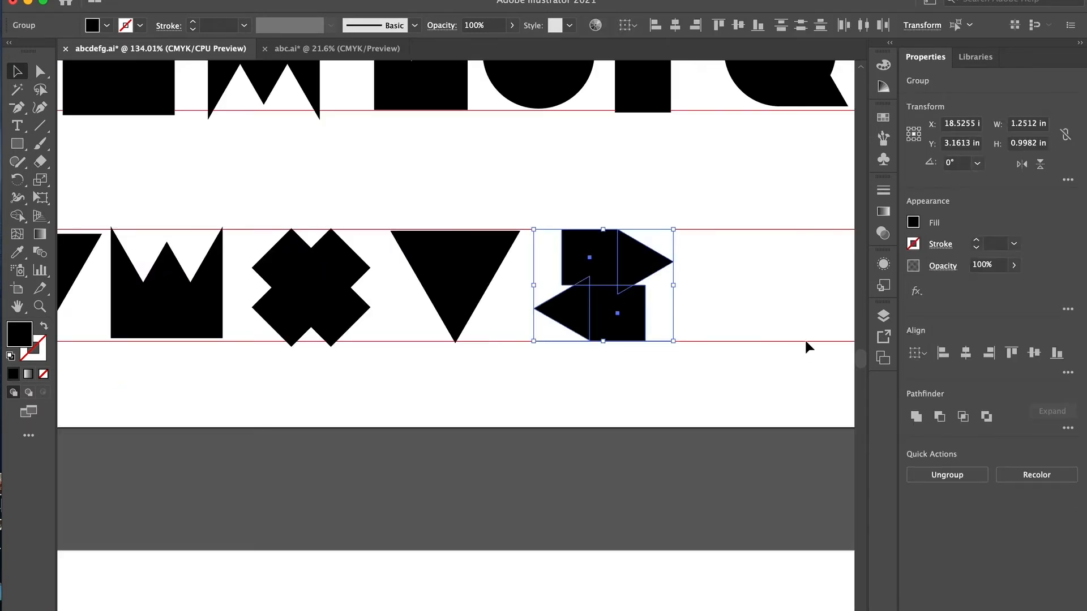
scroll(586, 320, up, 3)
double_click(573, 330)
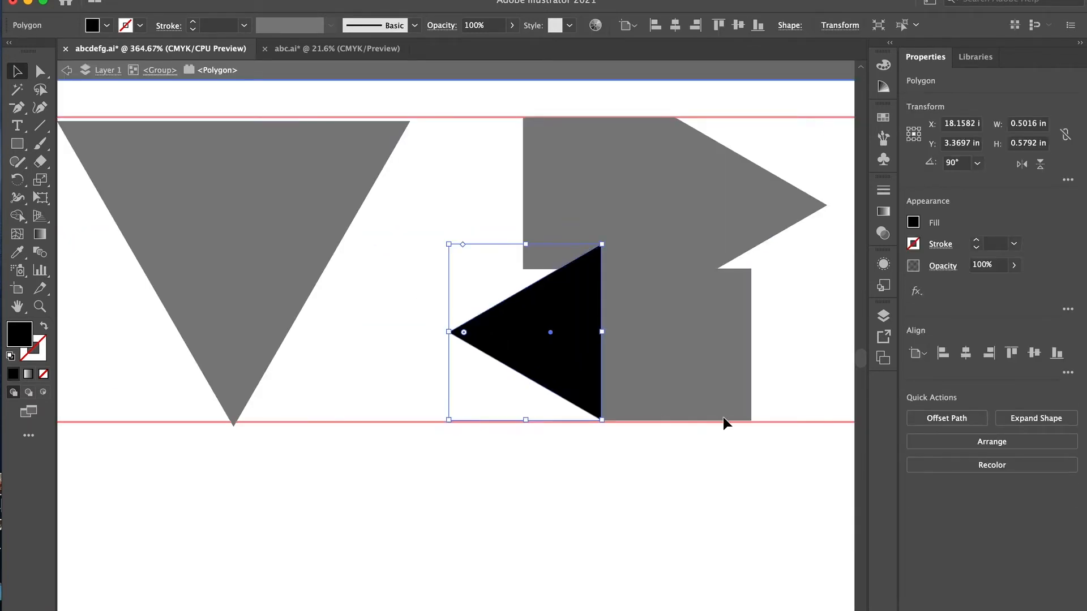
double_click(723, 425)
scroll(764, 320, down, 4)
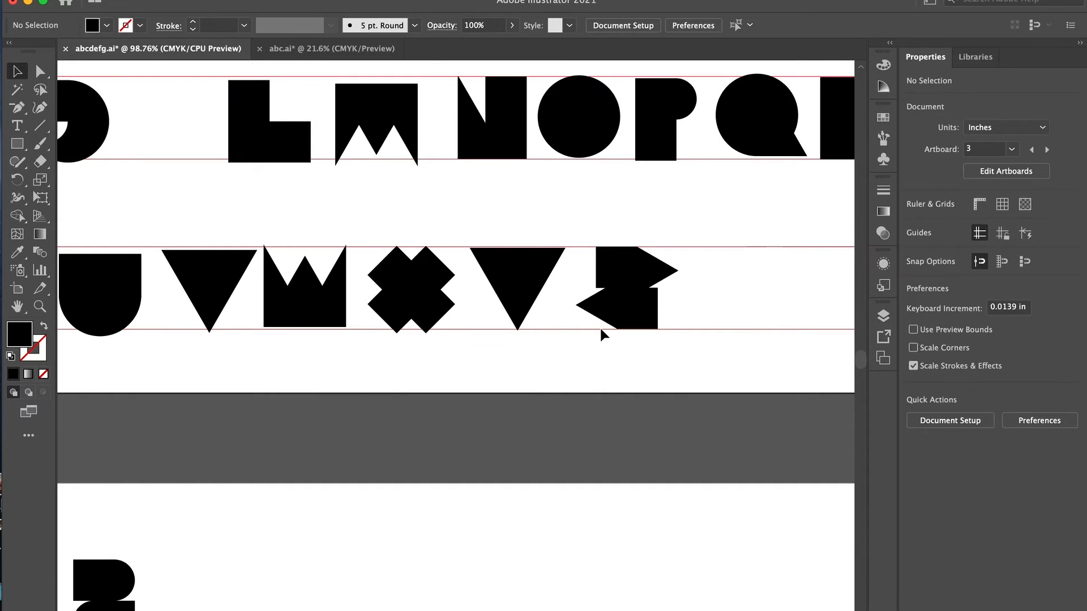
- Try to mirror the letter Z horizontally
click(629, 289)
click(1022, 163)
click(734, 288)
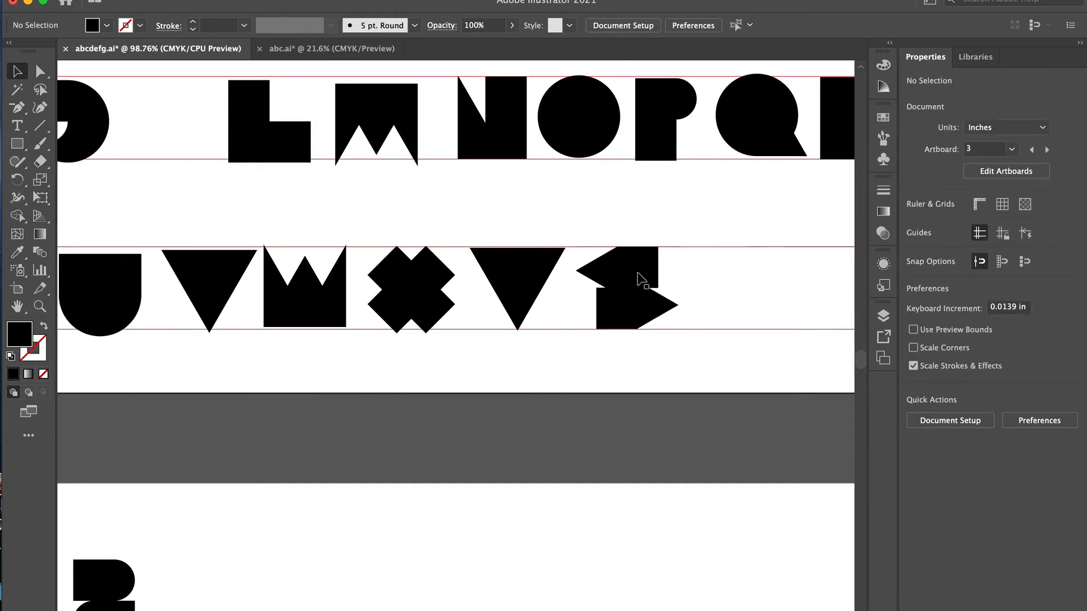
- Adjust the squares inside the upper and lower groups of the Z so each sits flush against its triangle
click(642, 279)
double_click(634, 278)
click(628, 278)
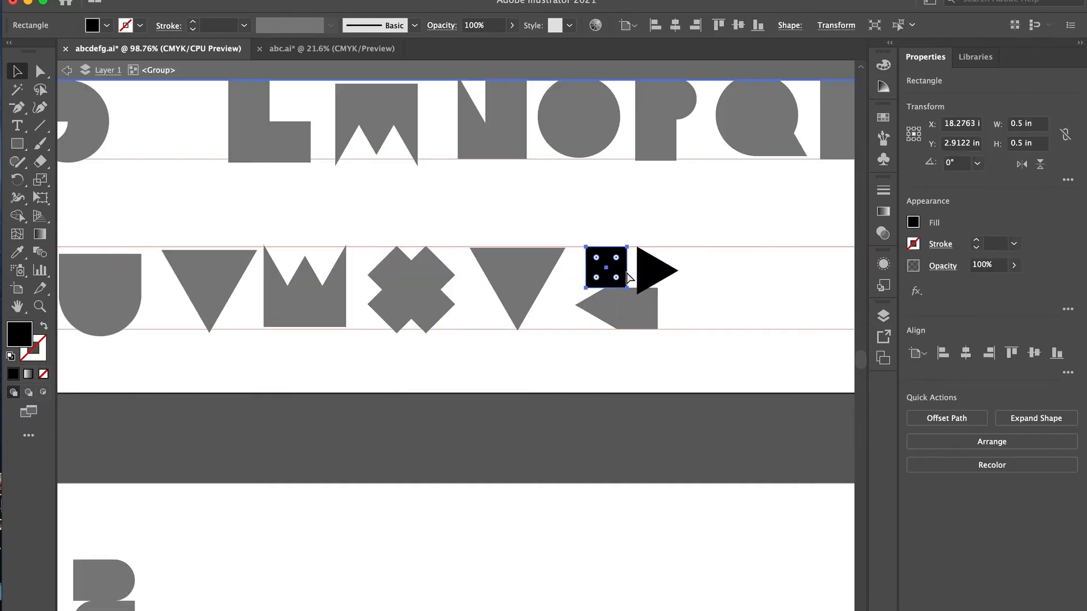
double_click(718, 306)
click(655, 304)
mouse_move(648, 312)
mouse_down()
mouse_move(606, 311)
mouse_move(658, 311)
mouse_up()
key(Left)
key(Left)
key(Left)
key(Left)
key(Left)
key(Left)
key(Left)
key(Left)
key(Left)
key(Left)
key(Left)
key(Left)
key(Left)
key(Left)
key(Left)
key(Left)
scroll(685, 305, up, 5)
click(707, 300)
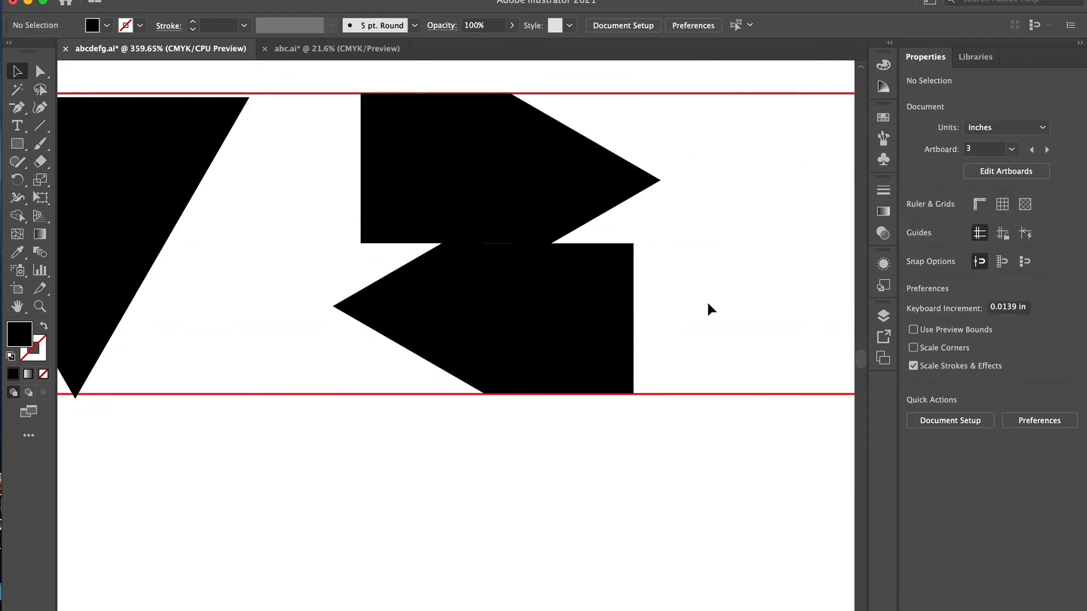
- Nudge the lower square of the Z inward so it slightly overlaps the triangle beside it
scroll(707, 300, down, 4)
drag(688, 395, 618, 281)
click(917, 416)
double_click(655, 315)
scroll(651, 320, up, 5)
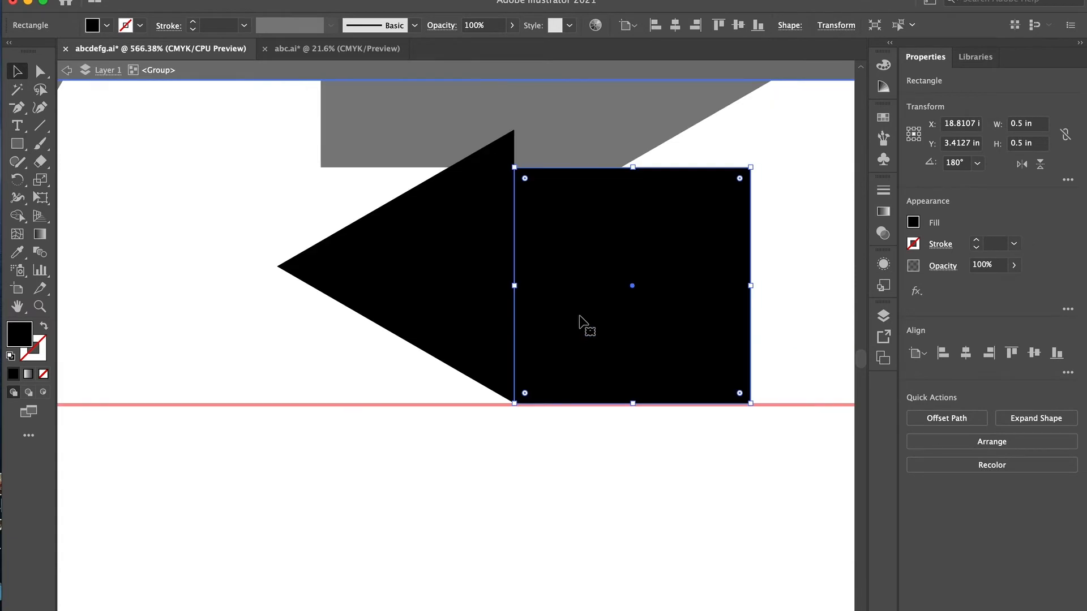
click(558, 378)
double_click(587, 473)
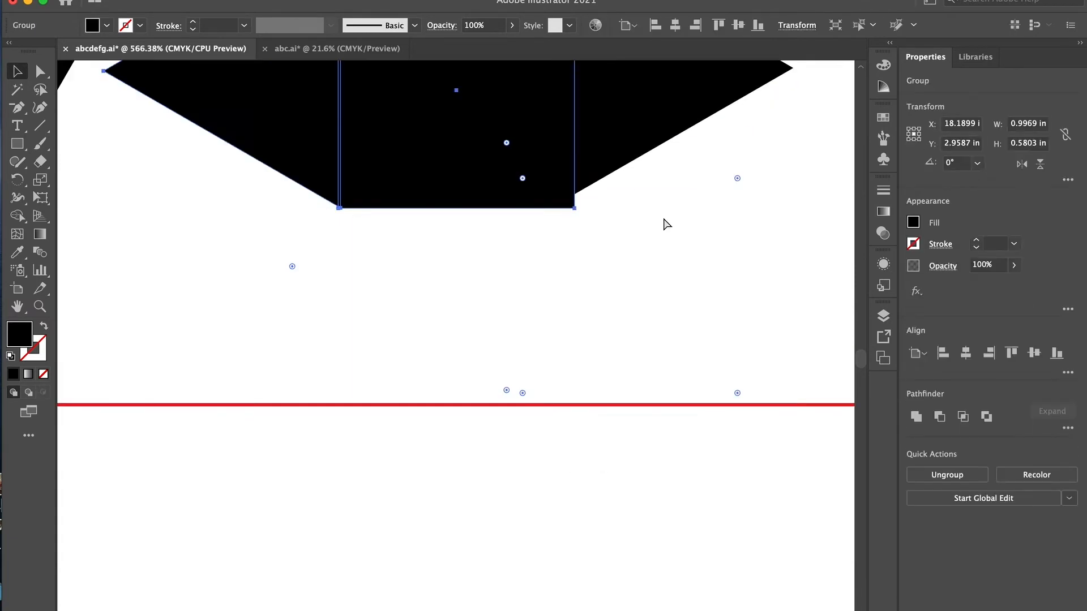
- Unite the overlapping square and triangle in the lower half of the Z
click(919, 425)
click(708, 281)
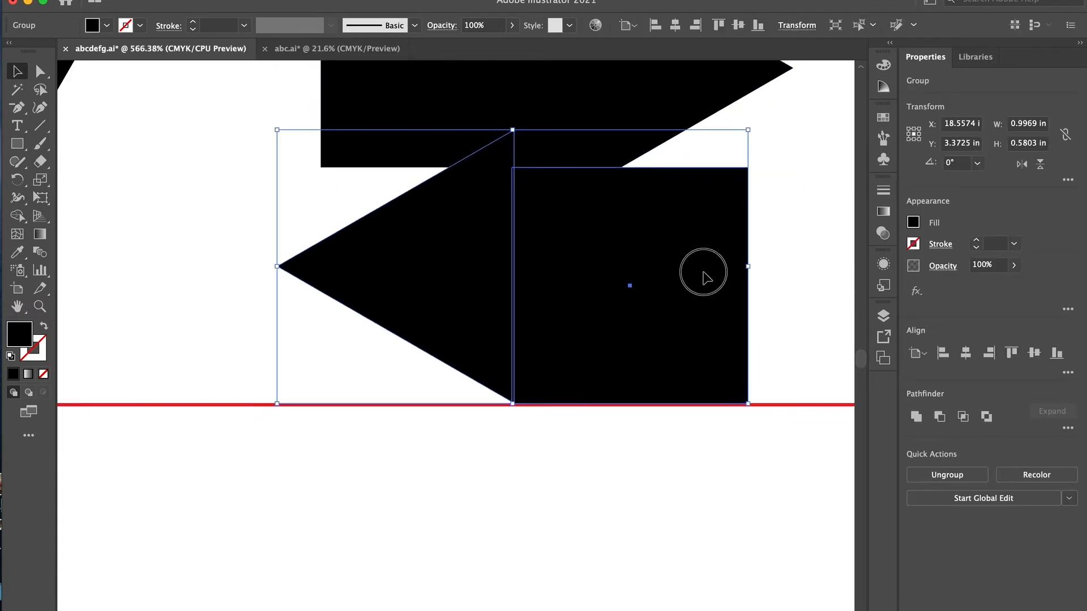
click(776, 272)
click(736, 266)
click(914, 421)
scroll(648, 298, down, 5)
click(606, 295)
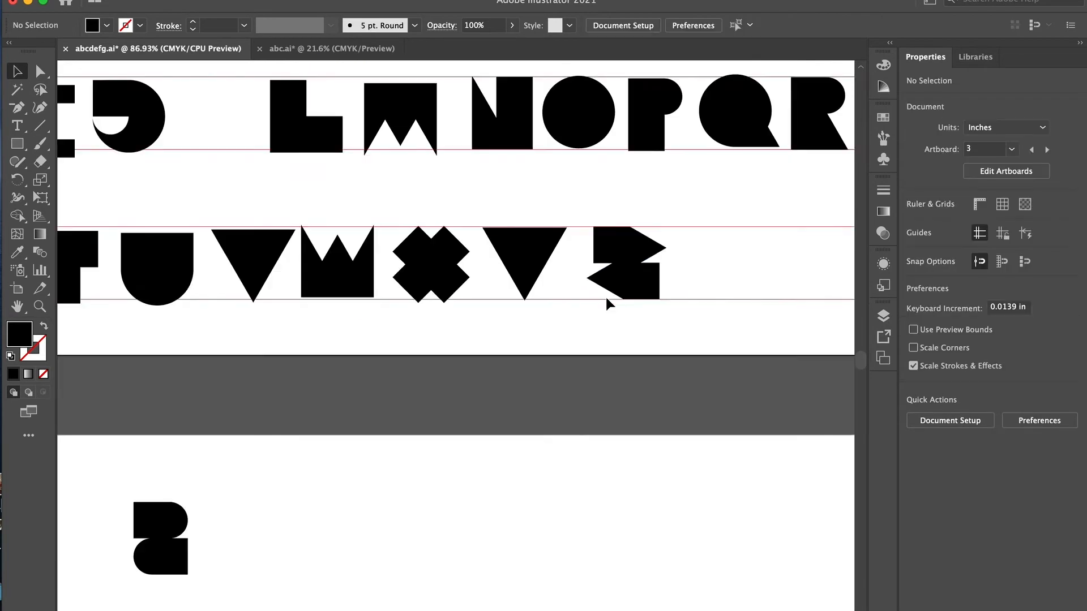
- Place a copy of the 0.5 by 1 in rectangle outline below the square-and-triangle outlines, and move one of those outlines aside
scroll(606, 294, down, 3)
click(201, 430)
scroll(201, 430, left, 3)
scroll(201, 429, left, 10)
click(124, 85)
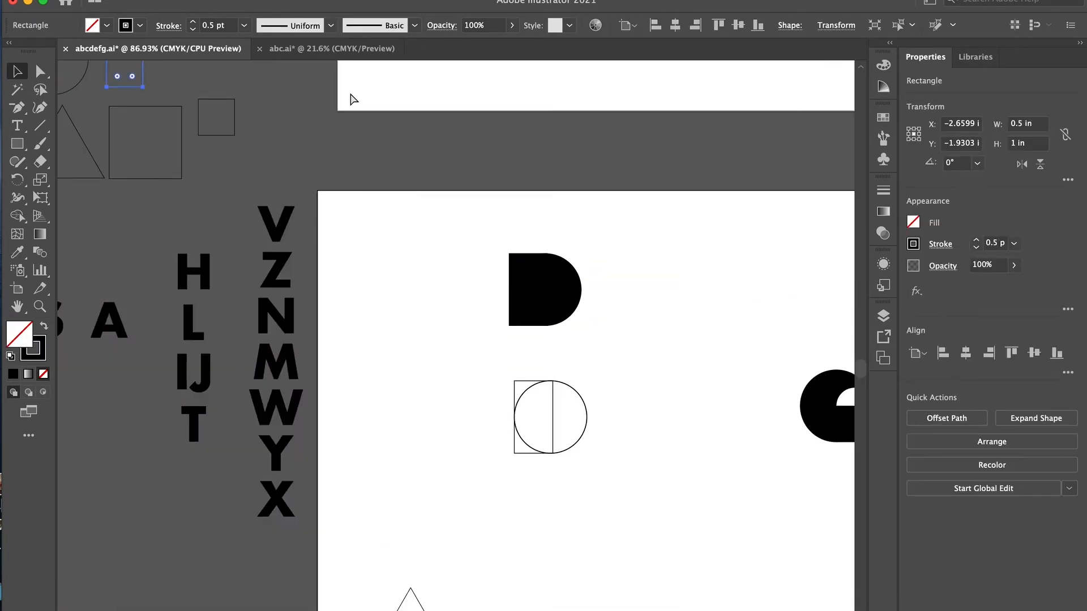
scroll(567, 226, right, 10)
drag(517, 337, 518, 328)
scroll(517, 328, left, 2)
click(441, 362)
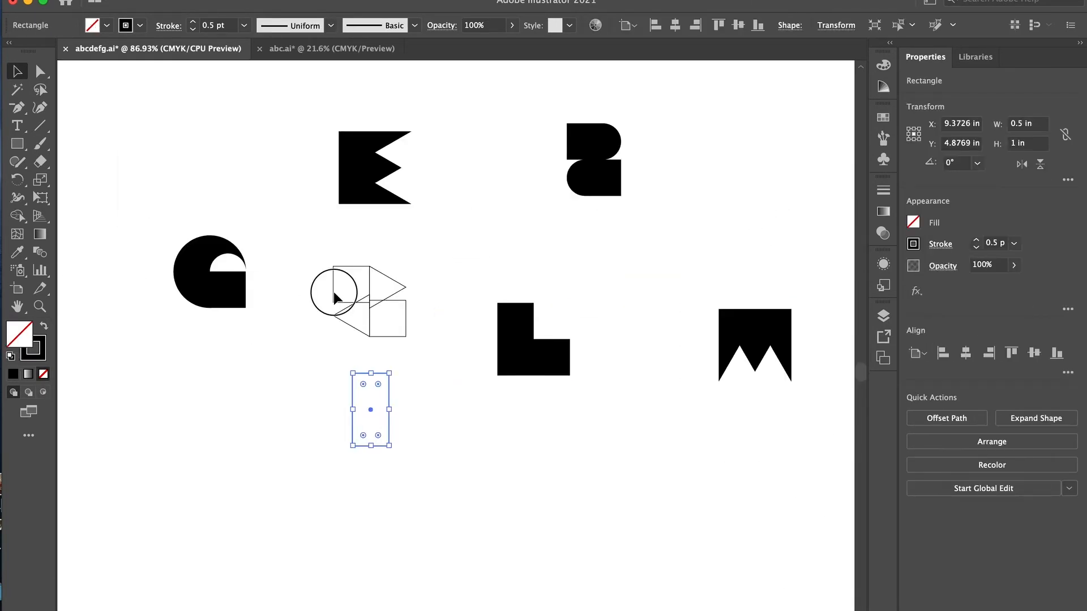
drag(334, 293, 399, 386)
- Center a copy of the large triangle outline, 1.1608 in wide, over the 0.5 by 1 in rectangle
scroll(399, 387, up, 5)
scroll(401, 326, down, 10)
click(112, 224)
scroll(377, 348, up, 5)
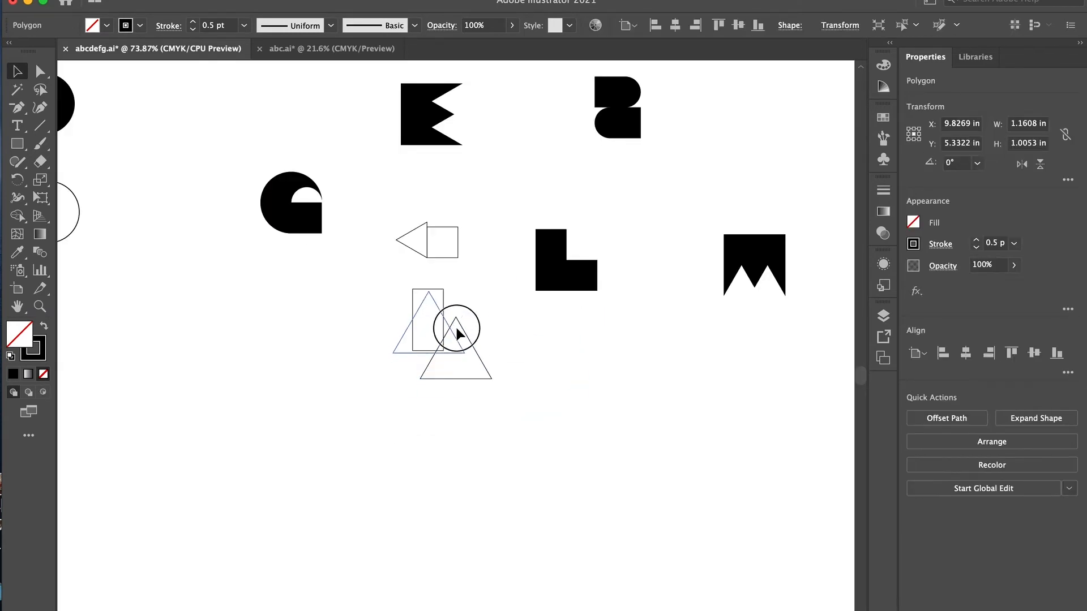
scroll(457, 325, up, 5)
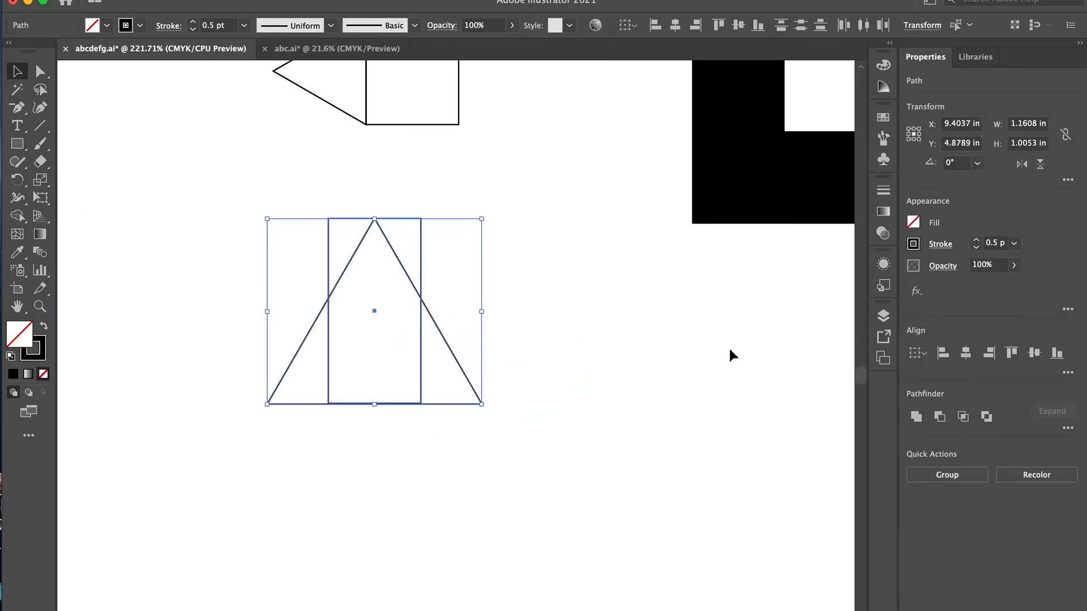
- Add a copy of the triangle rotated 180° and align it centrally over the first triangle and the rectangle
click(730, 349)
click(297, 351)
key(super+c)
key(super+v)
drag(567, 246, 297, 397)
drag(599, 399, 572, 294)
drag(408, 465, 498, 362)
click(966, 353)
click(1012, 353)
click(731, 355)
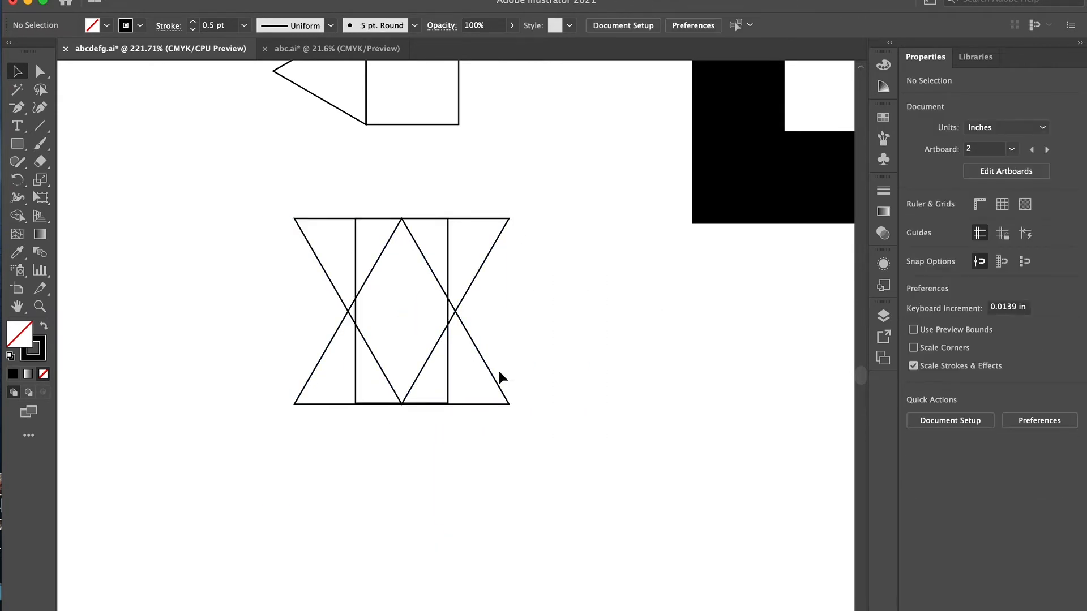
- Shift the rectangle sideways so its long edge meets the point where the two triangles cross
click(365, 404)
scroll(362, 394, up, 5)
scroll(396, 283, up, 4)
drag(450, 276, 421, 276)
scroll(420, 278, down, 5)
- Merge the middle and right regions with Shape Builder and remove the parts left of the rectangle, forming a K
drag(335, 175, 430, 272)
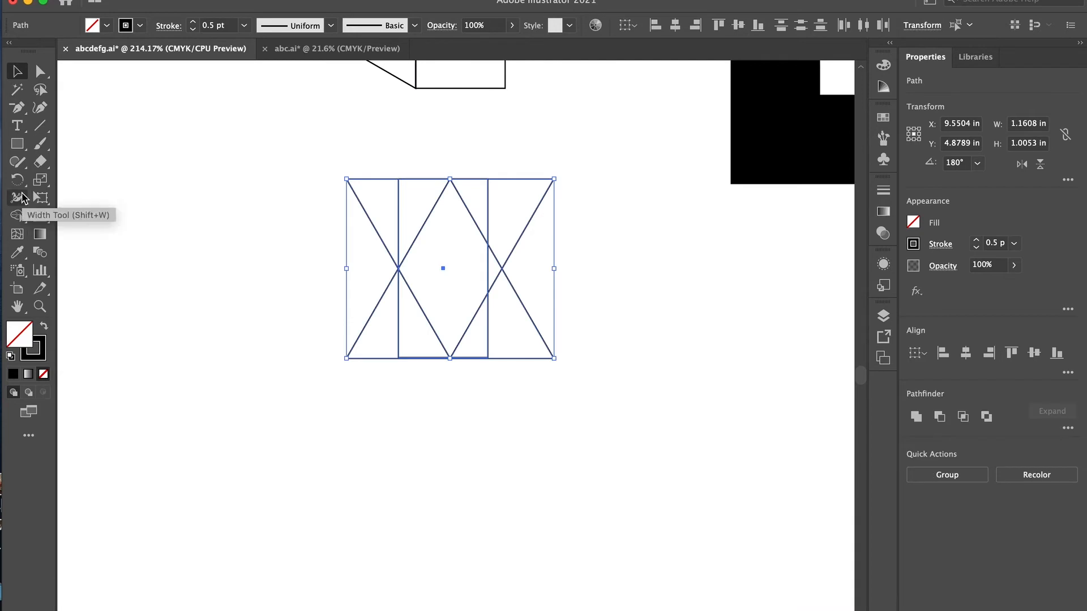
click(17, 216)
mouse_move(449, 227)
mouse_down()
mouse_move(456, 334)
mouse_move(470, 342)
mouse_up()
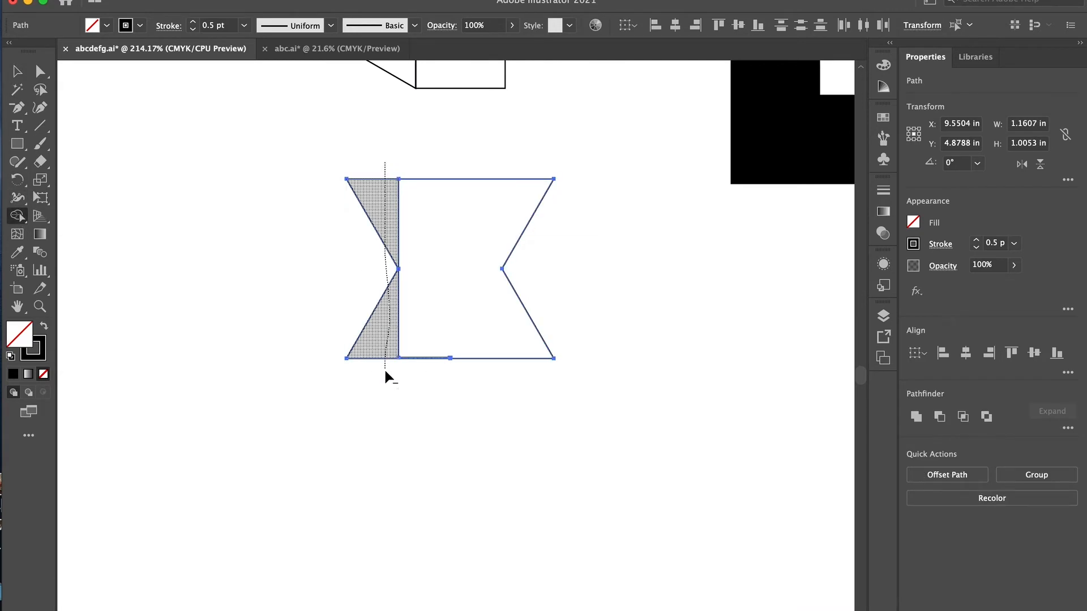
scroll(496, 339, down, 5)
- Overlay a 1 in square with a large triangle rotated 90° in the empty area below the K outline
drag(123, 159, 414, 402)
drag(86, 159, 470, 358)
scroll(480, 383, up, 5)
drag(534, 238, 500, 152)
drag(339, 323, 288, 299)
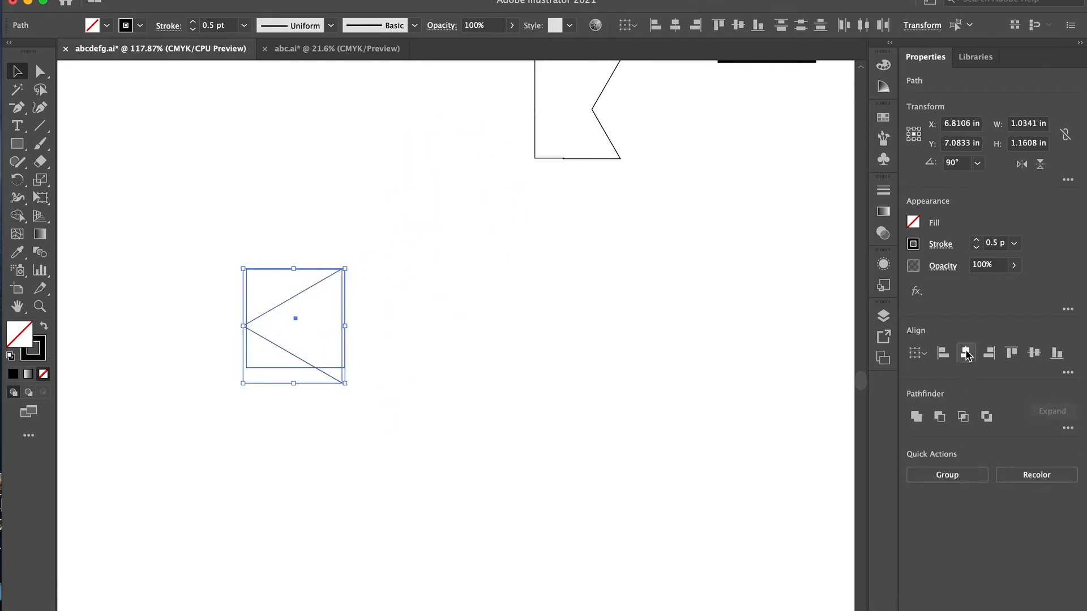
- Slide the triangle right until its sides meet the square's corners, and cut it out of the square with Shape Builder
scroll(391, 358, up, 5)
click(378, 412)
key(shift+Right)
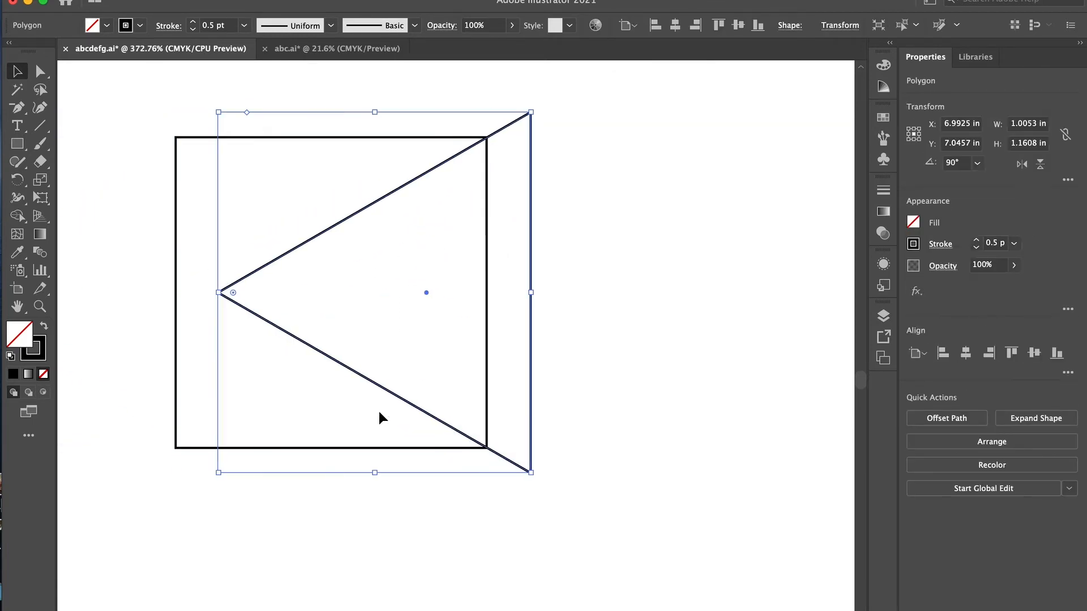
key(shift+m)
mouse_move(654, 324)
mouse_down()
mouse_move(419, 249)
mouse_move(521, 242)
mouse_up()
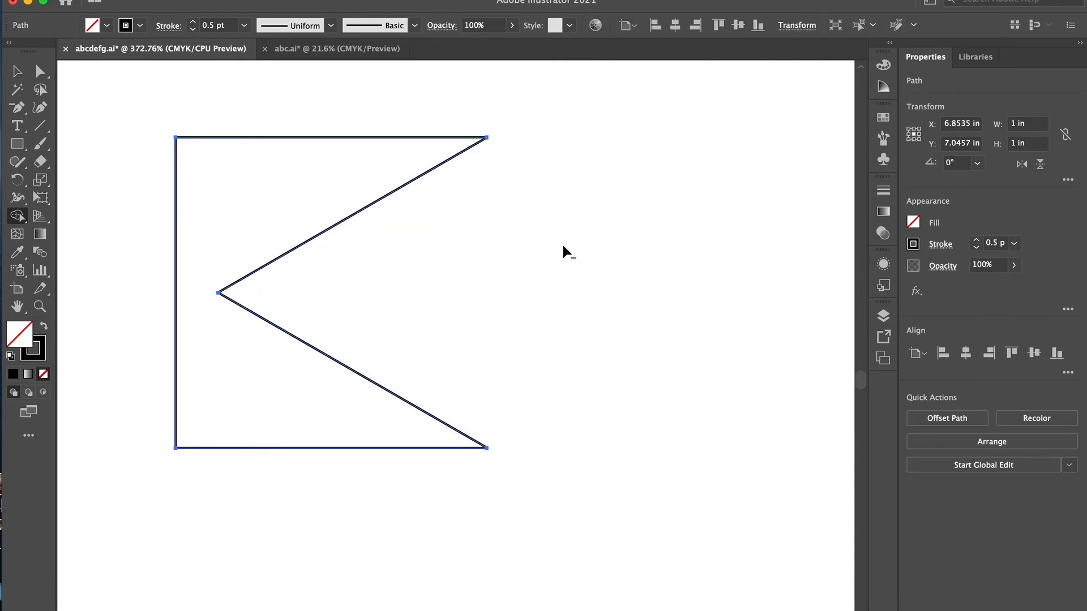
- Fill both K shapes solid black with no stroke
click(43, 326)
click(17, 72)
scroll(494, 295, down, 8)
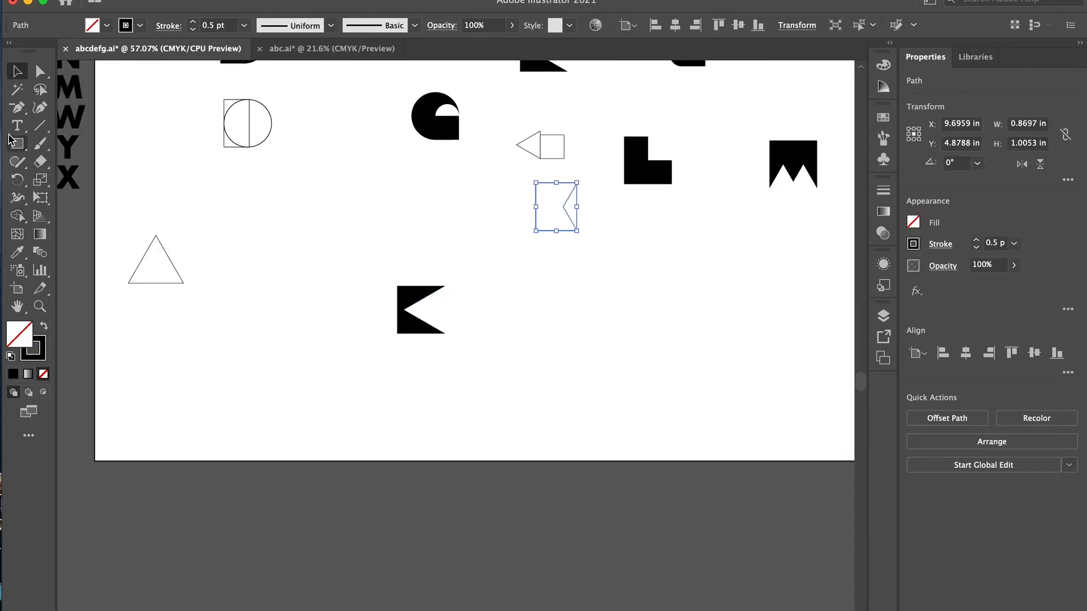
key(shift+x)
click(553, 313)
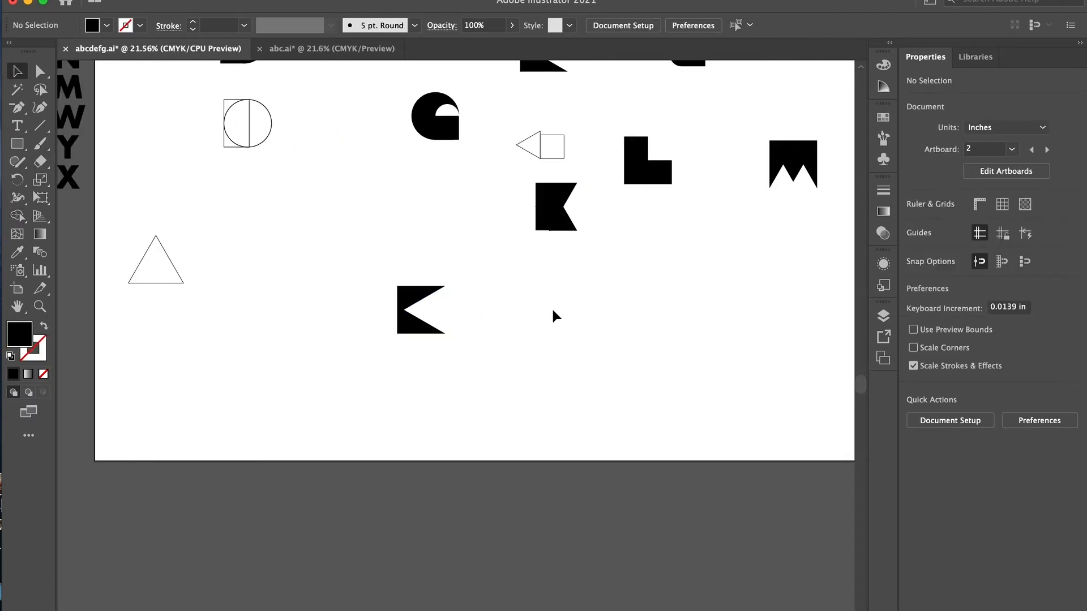
- Put the K made from two triangles into the gap between J and L in the upper letter row
scroll(553, 314, down, 5)
scroll(703, 125, up, 3)
click(416, 127)
key(Delete)
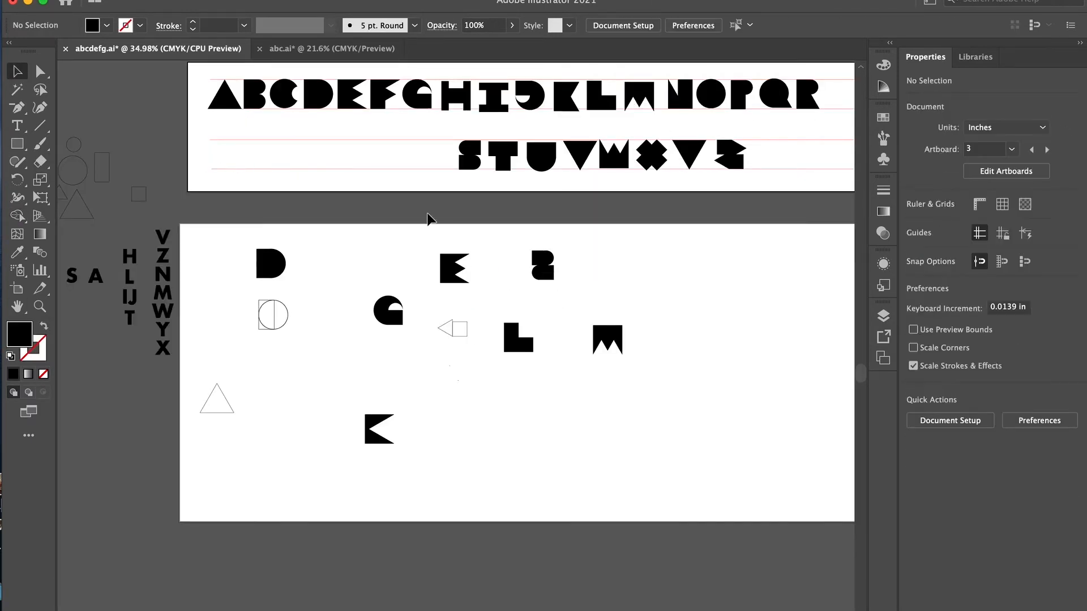
- Bring a copy of the small triangle outline, 0.5792 by 0.5016 in, to the letter A
click(306, 345)
scroll(112, 214, left, 3)
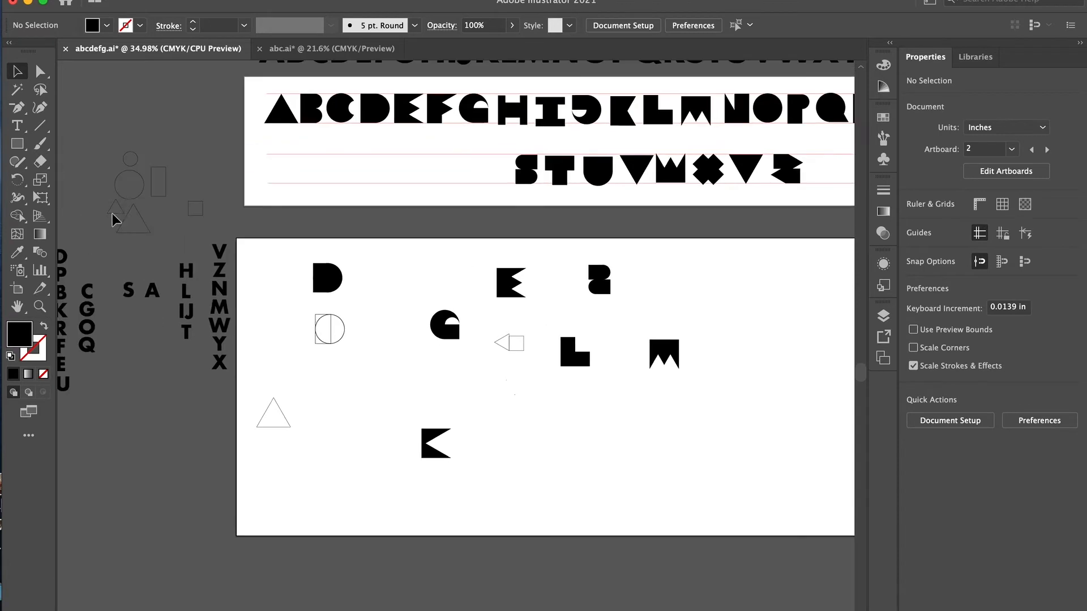
drag(112, 213, 453, 356)
scroll(457, 343, up, 7)
drag(504, 385, 344, 174)
click(345, 176)
drag(470, 358, 252, 95)
scroll(271, 149, up, 6)
scroll(271, 149, left, 5)
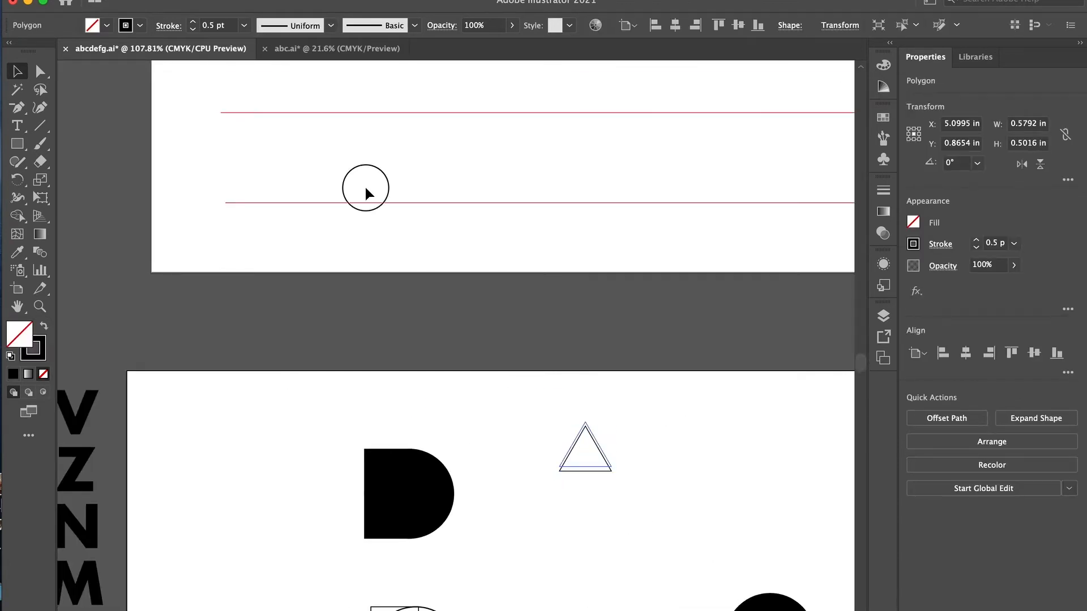
drag(573, 449, 355, 177)
- Center the small triangle on the base of the A and cut it out with Shape Builder as a notch
scroll(354, 180, up, 3)
drag(420, 365, 318, 203)
drag(339, 267, 300, 181)
click(317, 243)
click(309, 219)
mouse_move(313, 225)
mouse_down()
mouse_move(300, 184)
mouse_move(305, 191)
mouse_up()
click(17, 215)
- Examine the letters in both rows for shape and consistency against the notched A
scroll(318, 243, down, 5)
scroll(319, 243, right, 5)
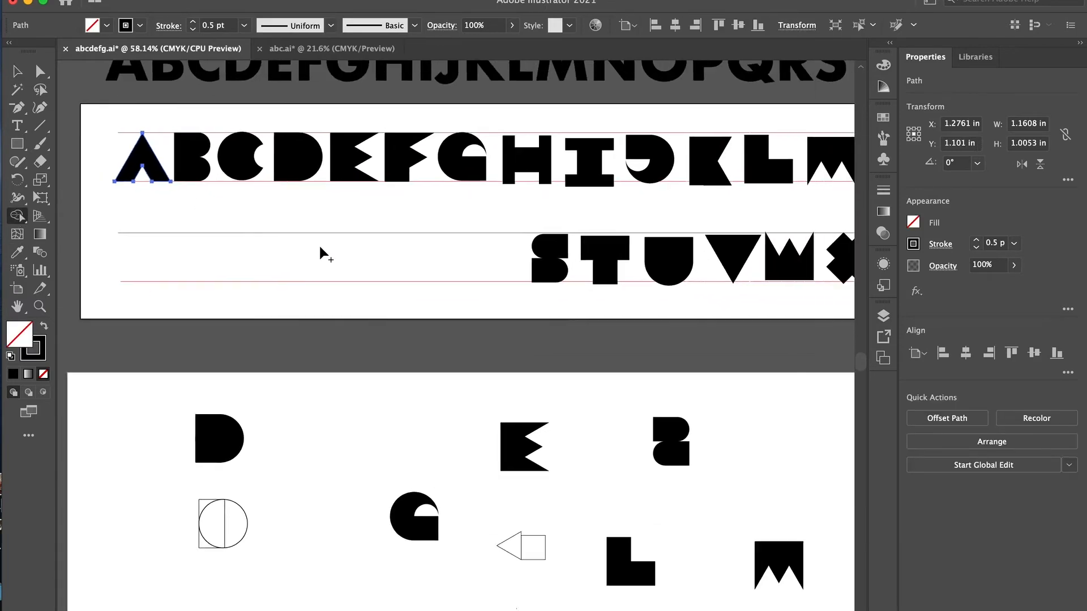
scroll(539, 248, left, 2)
scroll(543, 203, right, 5)
scroll(572, 204, down, 1)
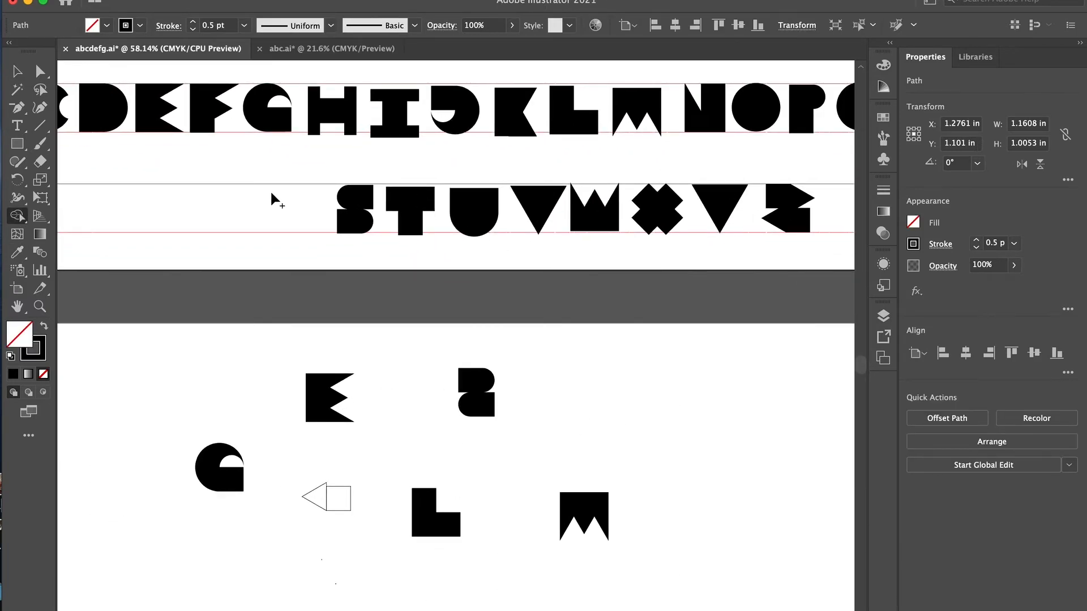
scroll(250, 145, left, 3)
scroll(323, 146, right, 6)
scroll(408, 145, up, 1)
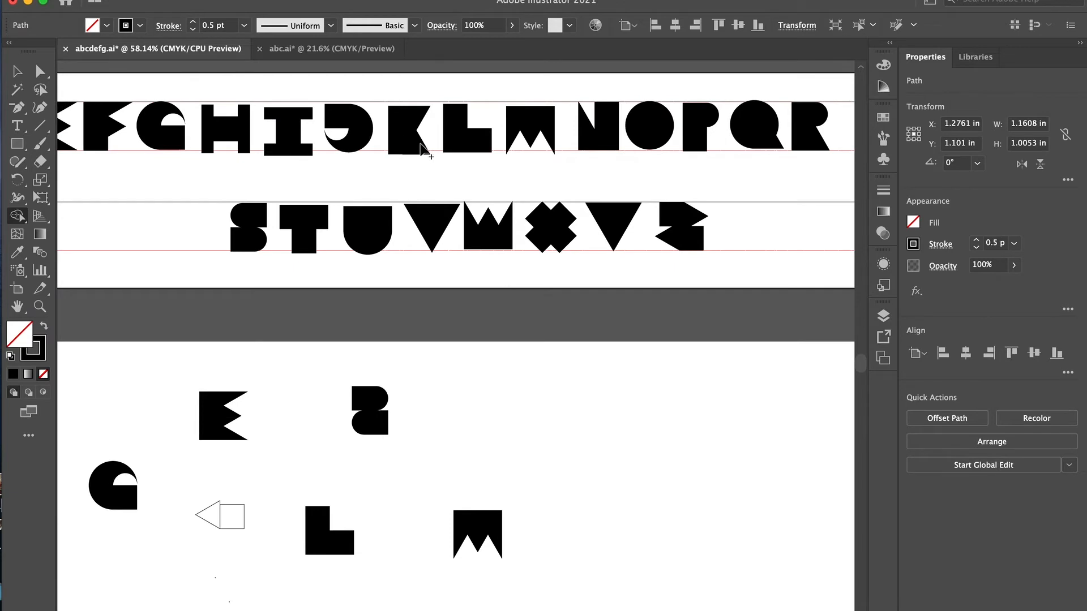
scroll(181, 363, left, 10)
scroll(201, 297, down, 1)
- Center a copy of the 0.5 in circle on the letter O and cut it out as a counter
key(v)
click(194, 182)
scroll(303, 198, right, 11)
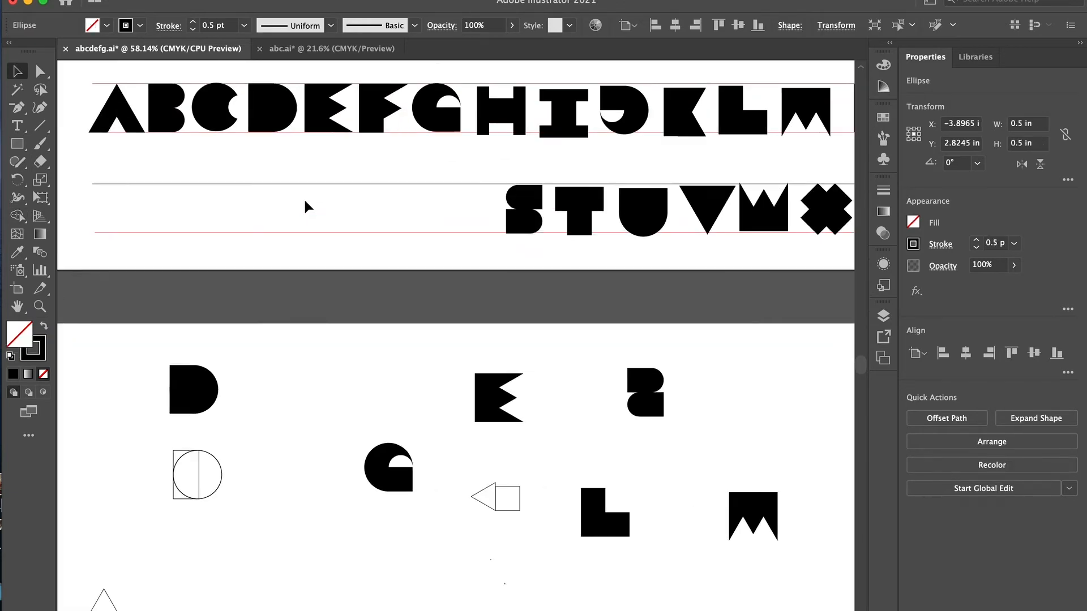
click(610, 149)
key(super+v)
shift+click(609, 148)
click(966, 354)
click(1034, 353)
drag(529, 249, 601, 150)
click(566, 196)
- Undo the counter cut into the O and the notch cut into the A
scroll(623, 198, down, 1)
scroll(624, 203, down, 1)
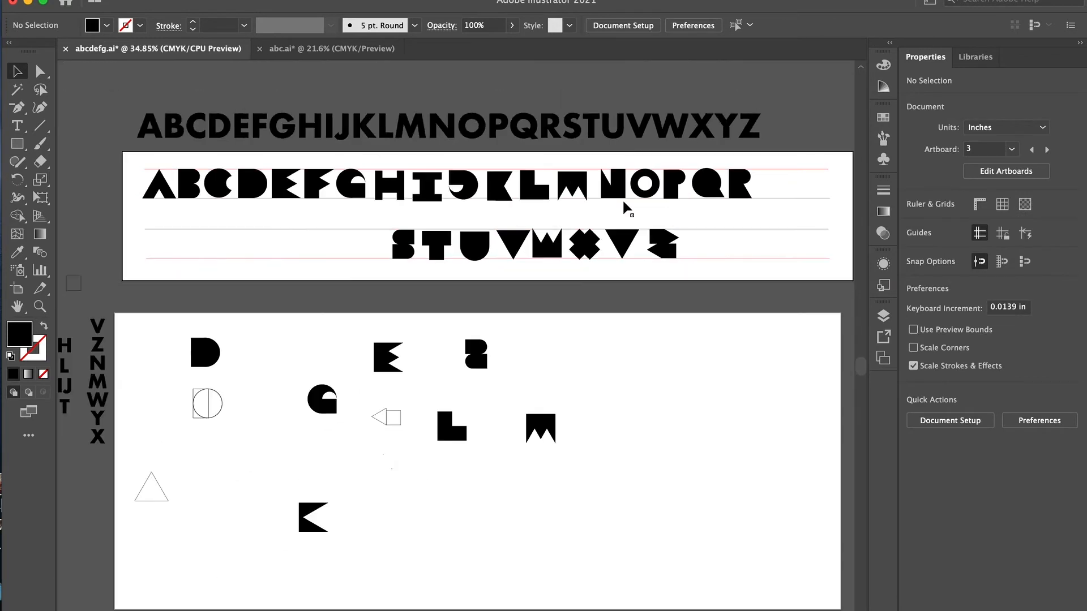
key(super+z)
key(super+z)
key(super+z)
key(super+z)
key(super+z)
- Place a copy of the 0.5 by 1 in rectangle outline beneath the letter Y's inverted triangle
scroll(600, 258, up, 5)
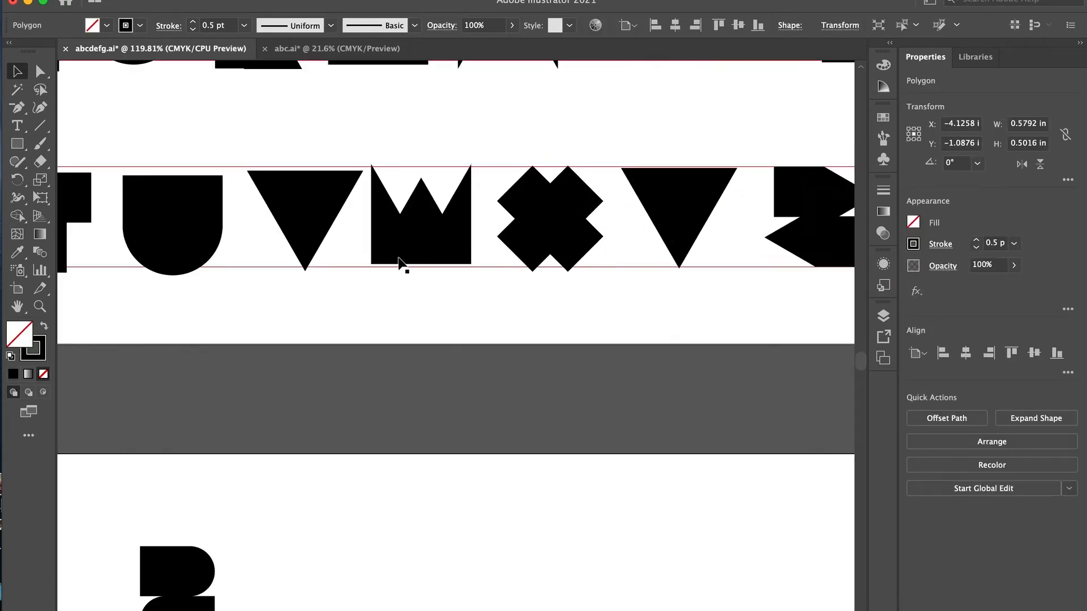
scroll(404, 255, down, 10)
scroll(307, 261, up, 4)
click(226, 111)
scroll(674, 88, up, 5)
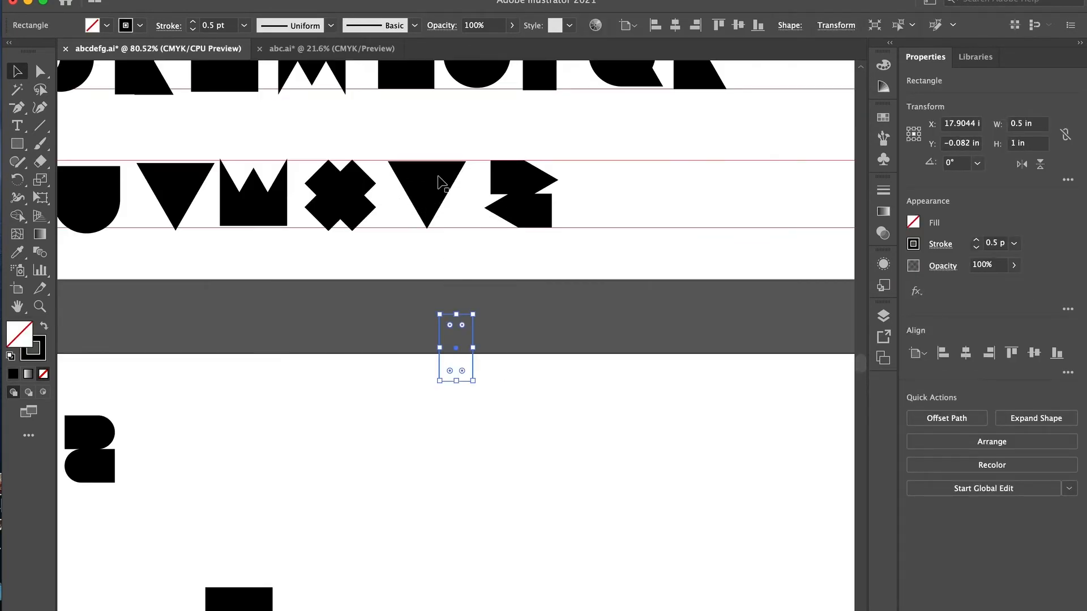
- Combine the inverted triangle and the rectangle, aligned by center and bottom, into one black Y standing between X and Z
shift+click(438, 176)
click(966, 354)
click(1057, 354)
click(918, 417)
key(shift+x)
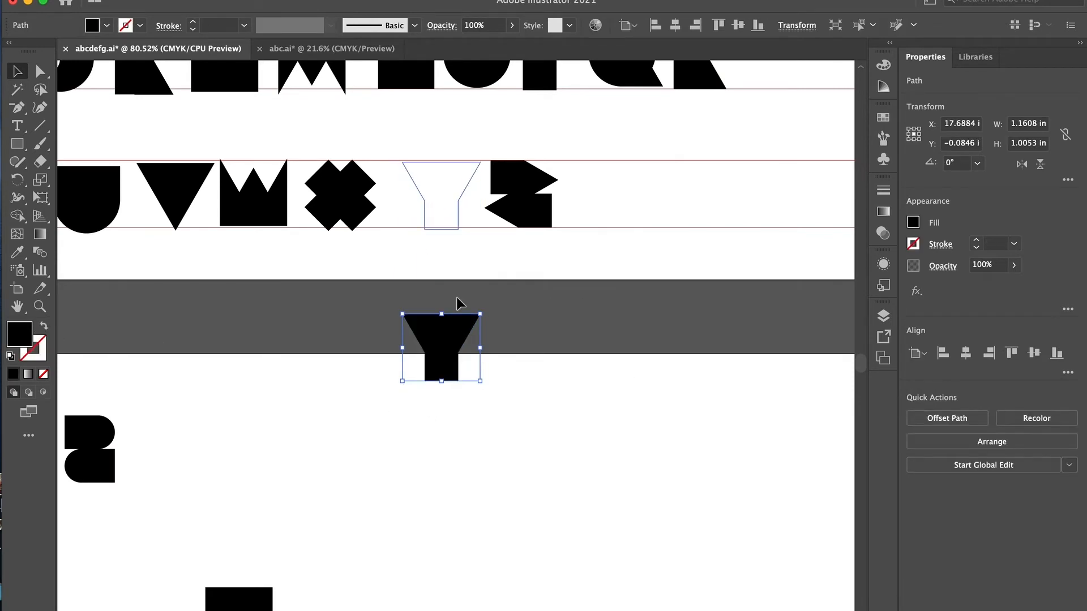
click(480, 301)
scroll(483, 302, down, 5)
scroll(573, 256, left, 4)
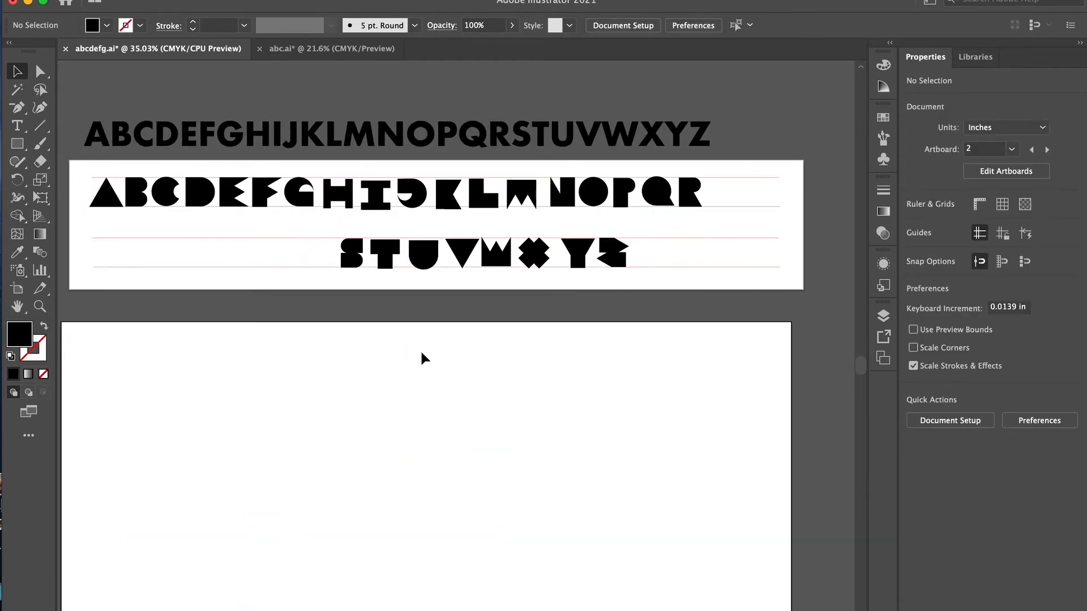
- Align the letters of each row by their bottom edges, A through R and S through Z
drag(759, 182, 108, 199)
click(1057, 354)
drag(753, 256, 361, 261)
click(1057, 353)
- Move N through R to the start of the second row, bottom-align that row and close up S through Z behind them
drag(736, 176, 589, 205)
drag(592, 199, 220, 257)
drag(562, 198, 187, 257)
drag(707, 249, 190, 261)
click(1057, 354)
drag(586, 257, 499, 254)
click(583, 278)
- Narrow the alphabet artboard to 17.23 in wide so it fits the two letter rows
key(shift+o)
drag(804, 226, 573, 226)
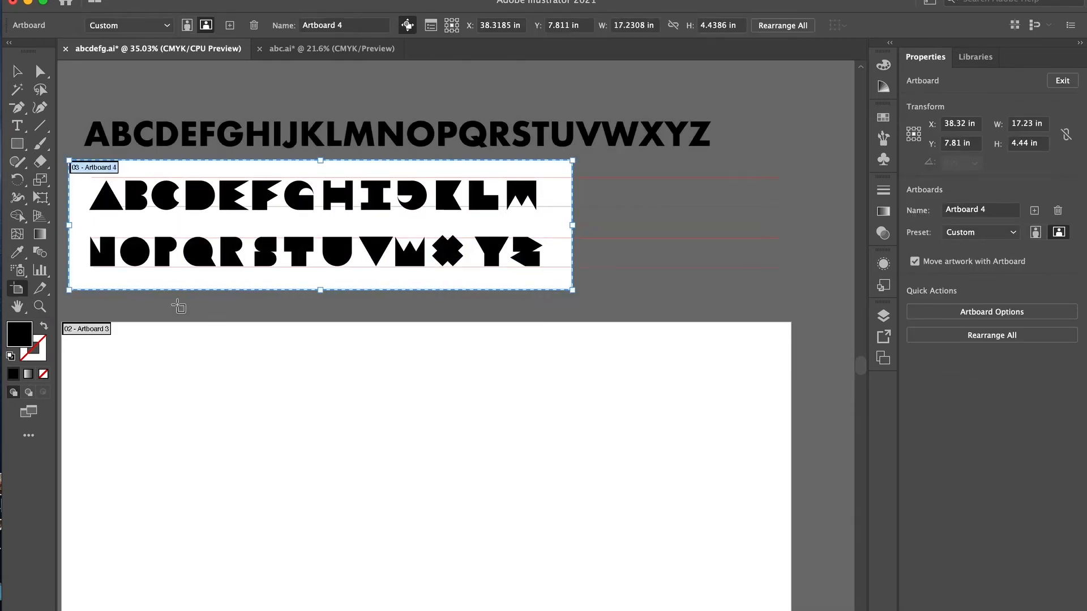
key(v)
- Raise the letters A through J slightly to bring them closer to the upper row's guides
scroll(232, 291, left, 4)
scroll(232, 290, up, 4)
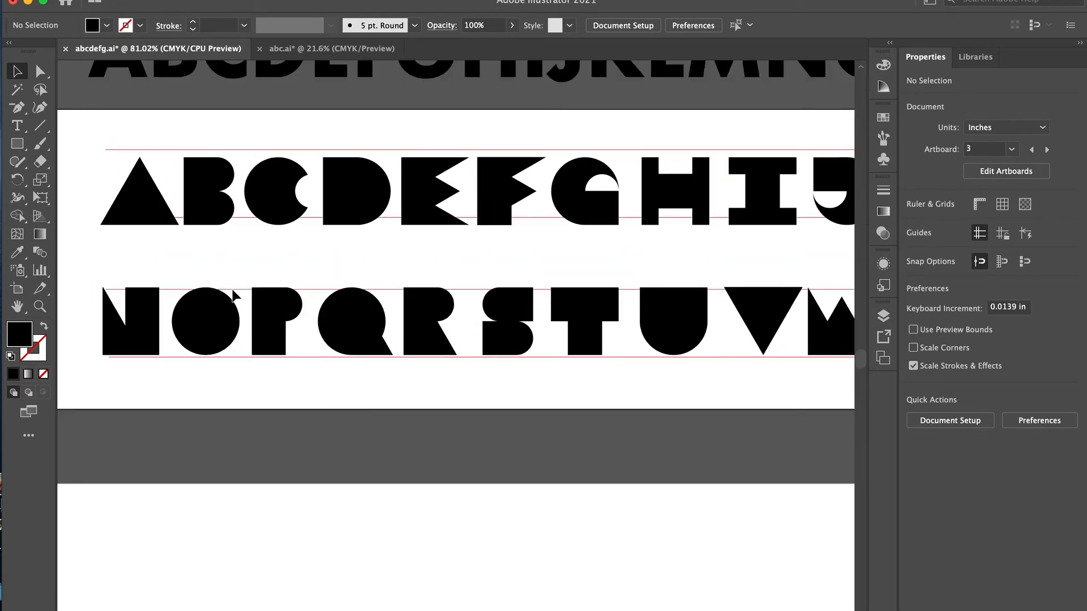
scroll(232, 289, down, 2)
scroll(232, 290, right, 1)
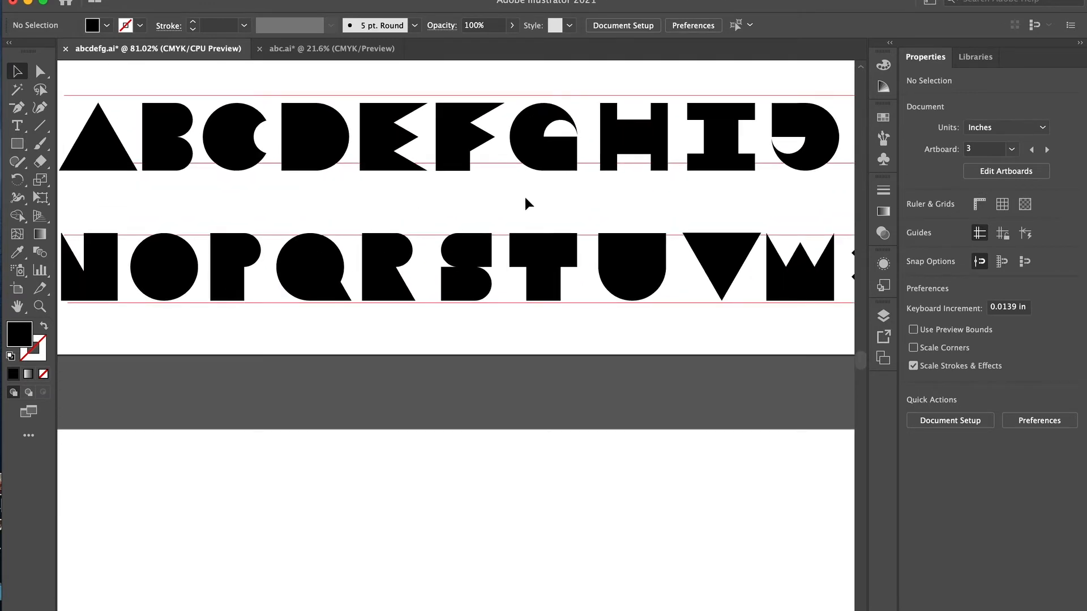
drag(814, 197, 85, 139)
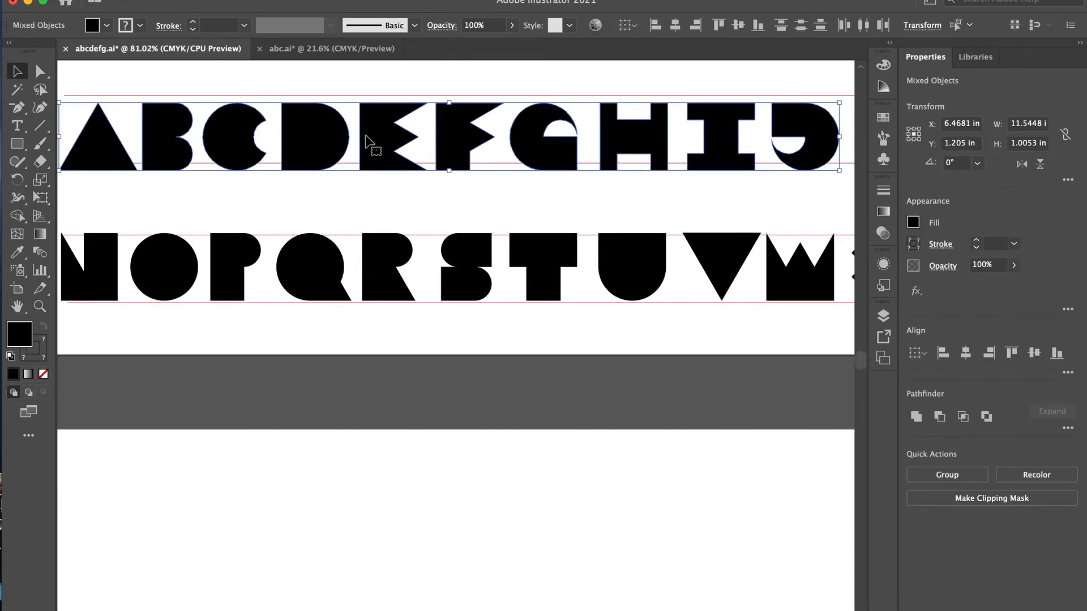
drag(399, 150, 400, 146)
key(Up)
click(469, 210)
scroll(469, 209, right, 10)
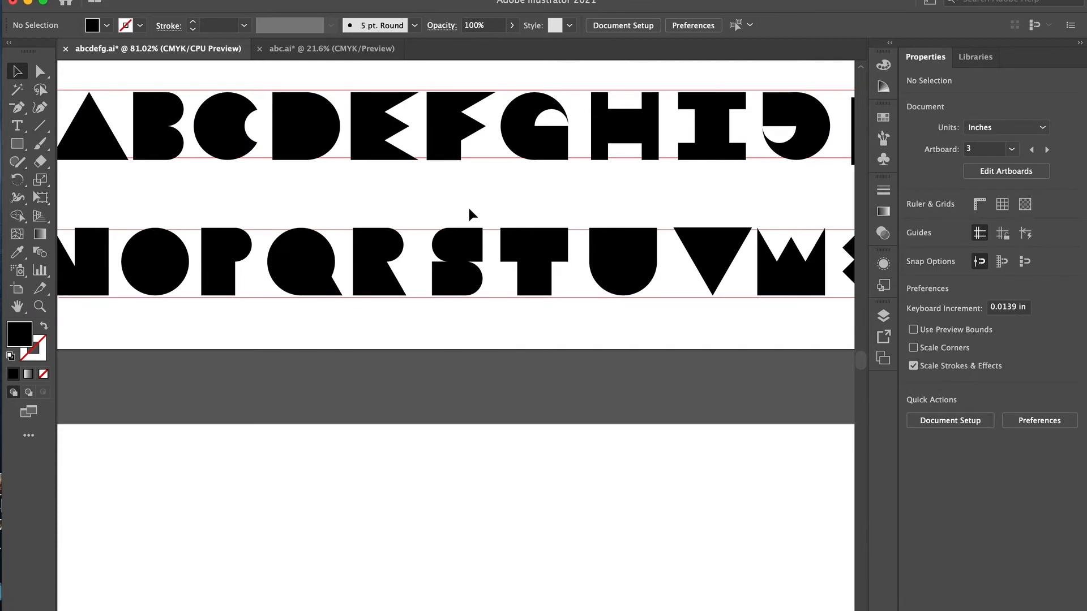
- Try to align the letters I through M by their bottom edges
scroll(469, 213, right, 3)
click(649, 266)
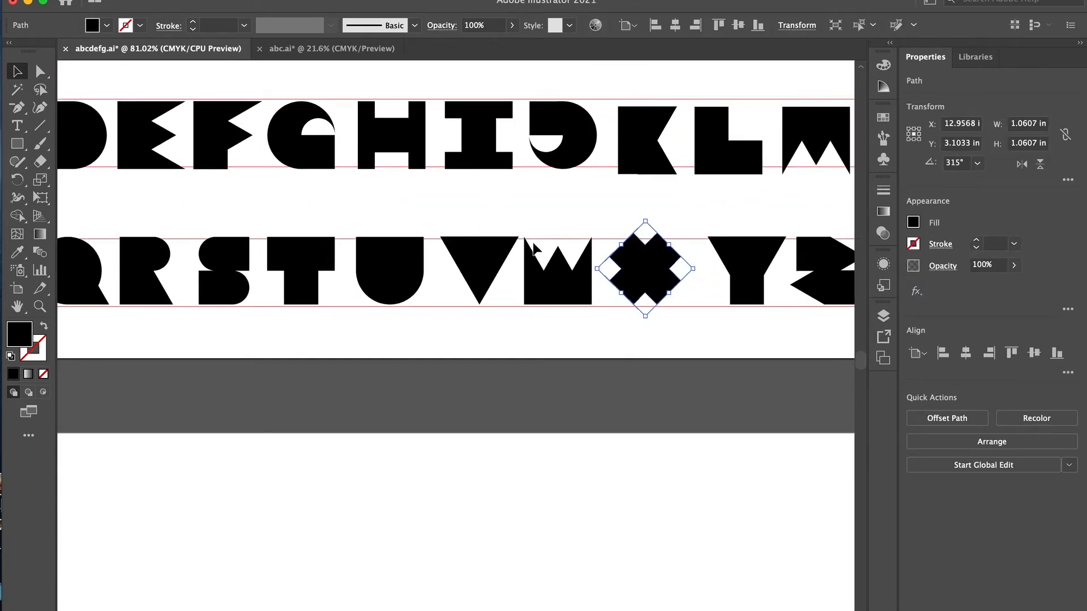
scroll(655, 244, right, 5)
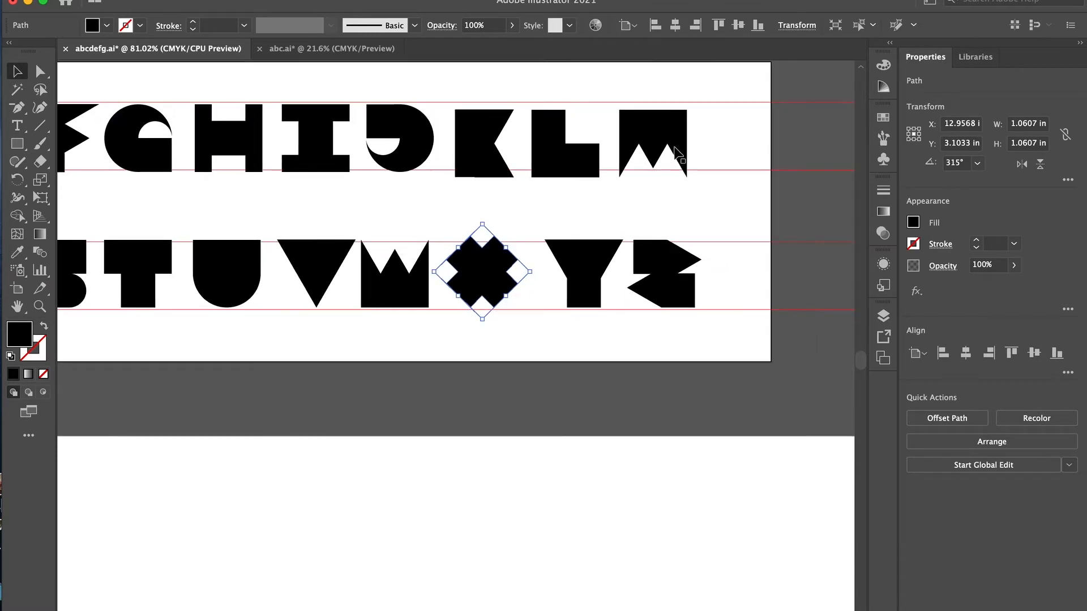
drag(305, 165, 304, 166)
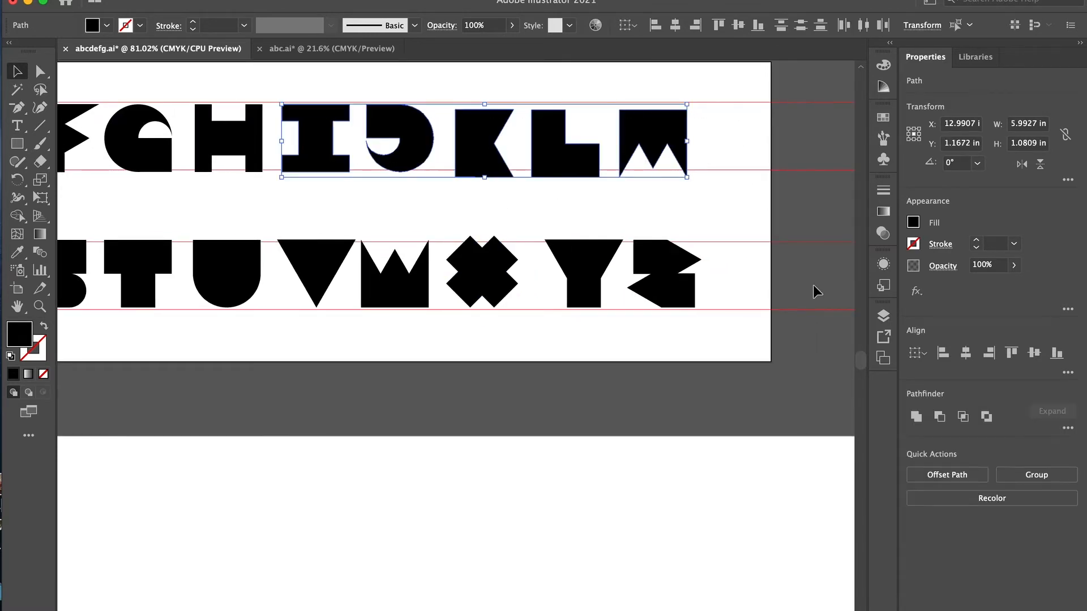
click(1057, 354)
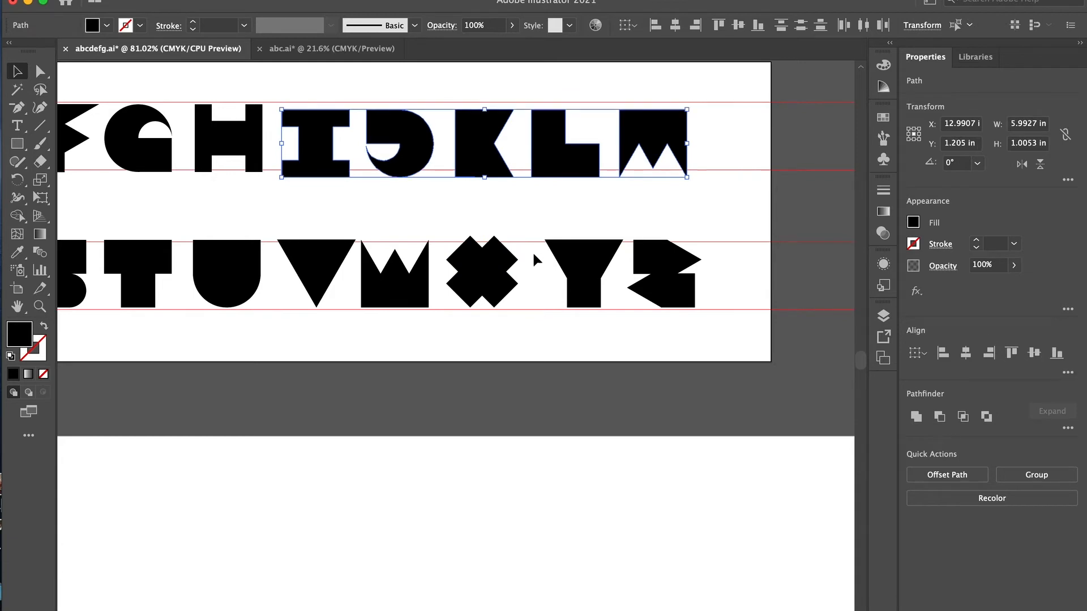
key(super+z)
- Align the letters A through M by their bottom edges and nudge the row up to sit within its guides
scroll(543, 245, left, 10)
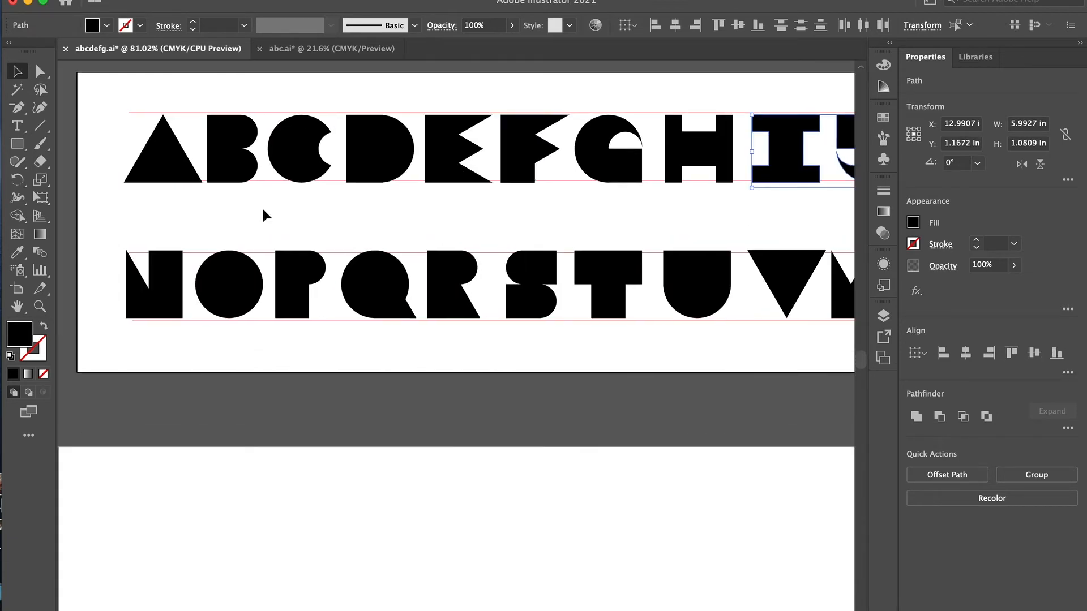
drag(127, 134, 765, 175)
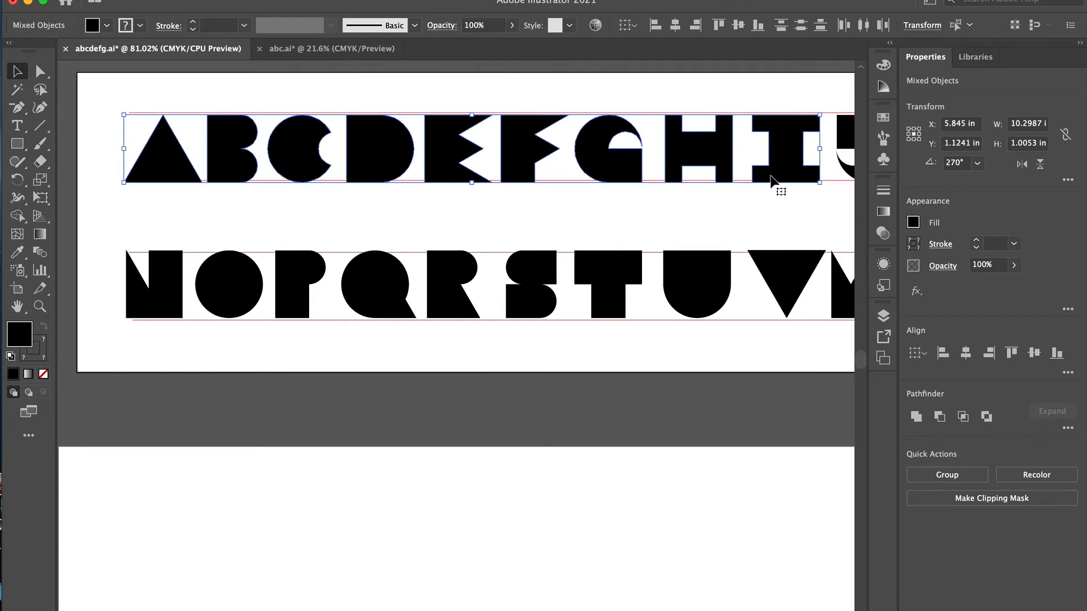
scroll(776, 185, right, 8)
scroll(776, 184, right, 6)
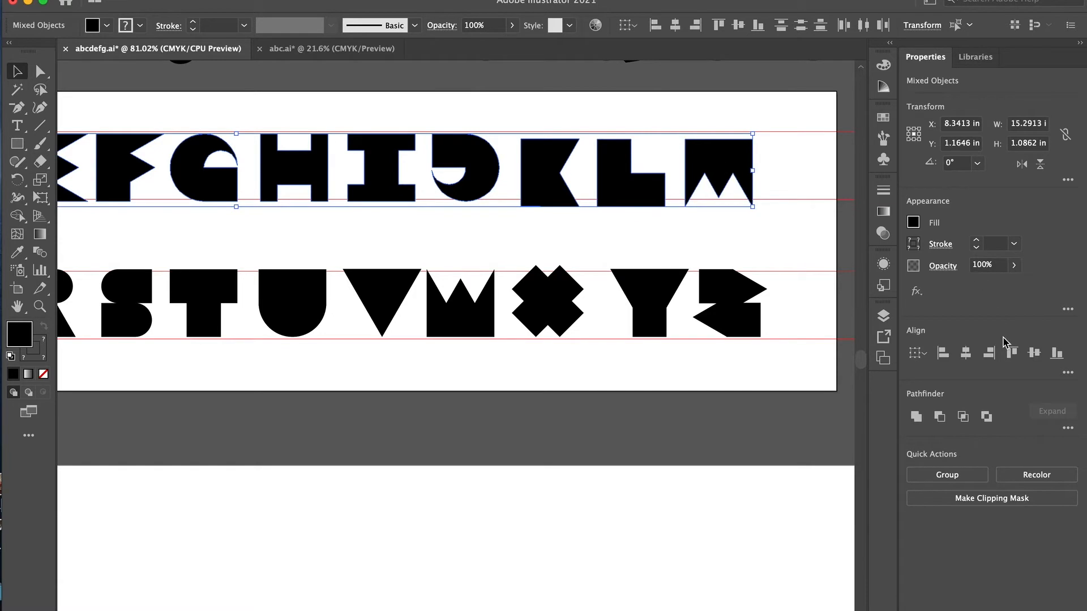
click(1057, 354)
key(Up)
key(Up)
key(Up)
key(Up)
key(Up)
key(Up)
key(Up)
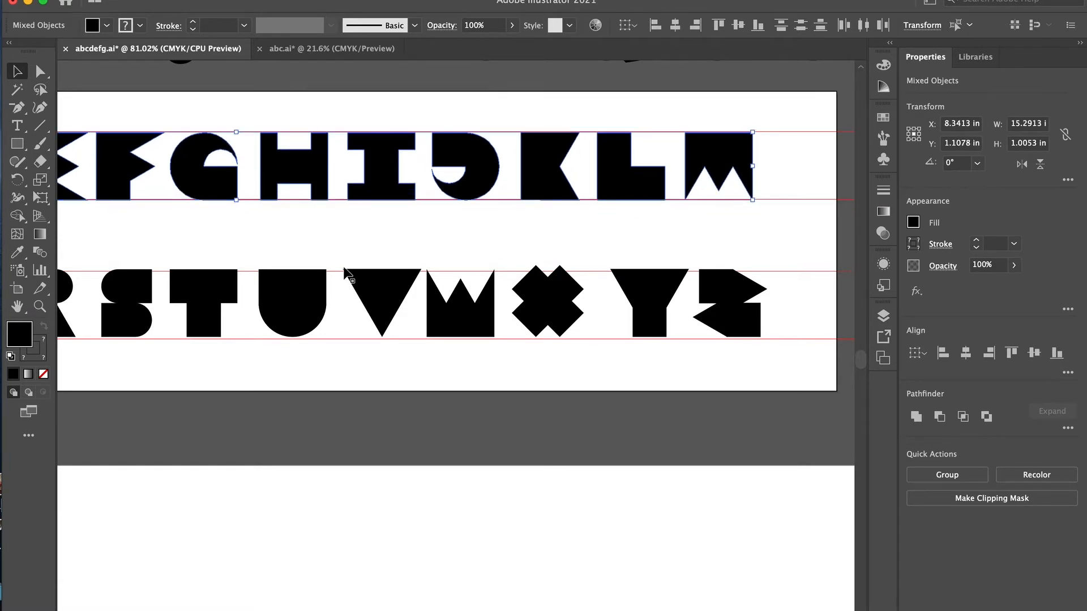
- Try aligning the letters N through Z by their top edges and return them to bottom alignment
scroll(346, 275, left, 10)
scroll(345, 274, down, 8)
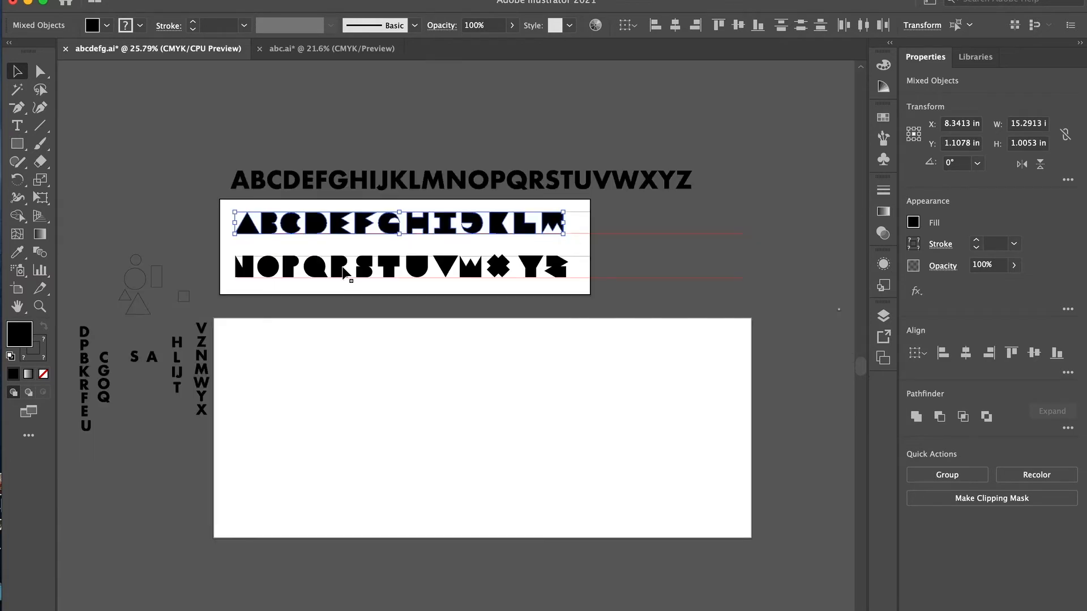
drag(544, 275, 567, 277)
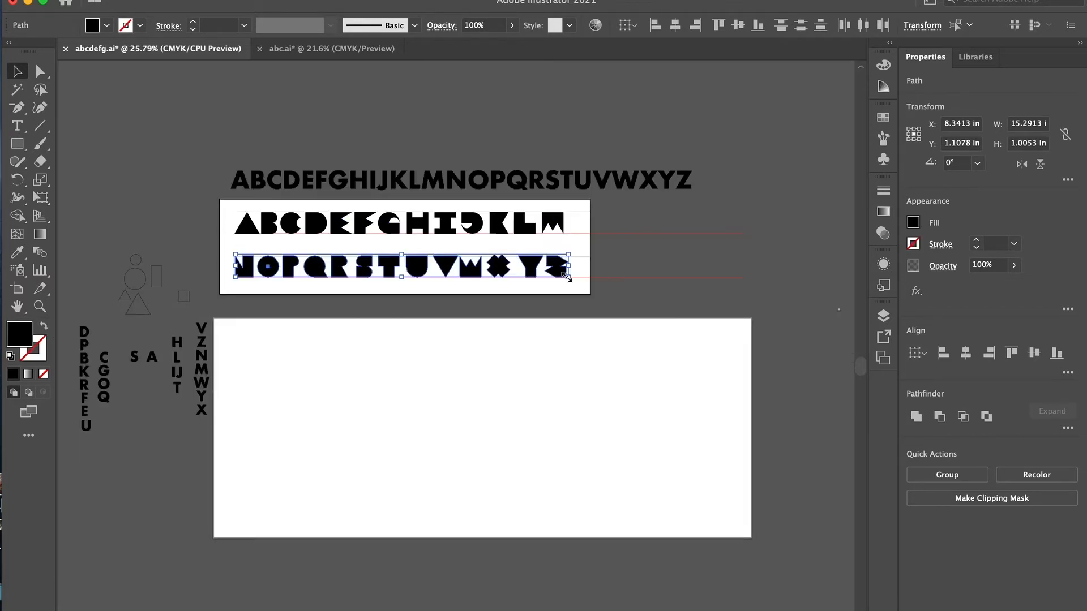
scroll(447, 195, up, 4)
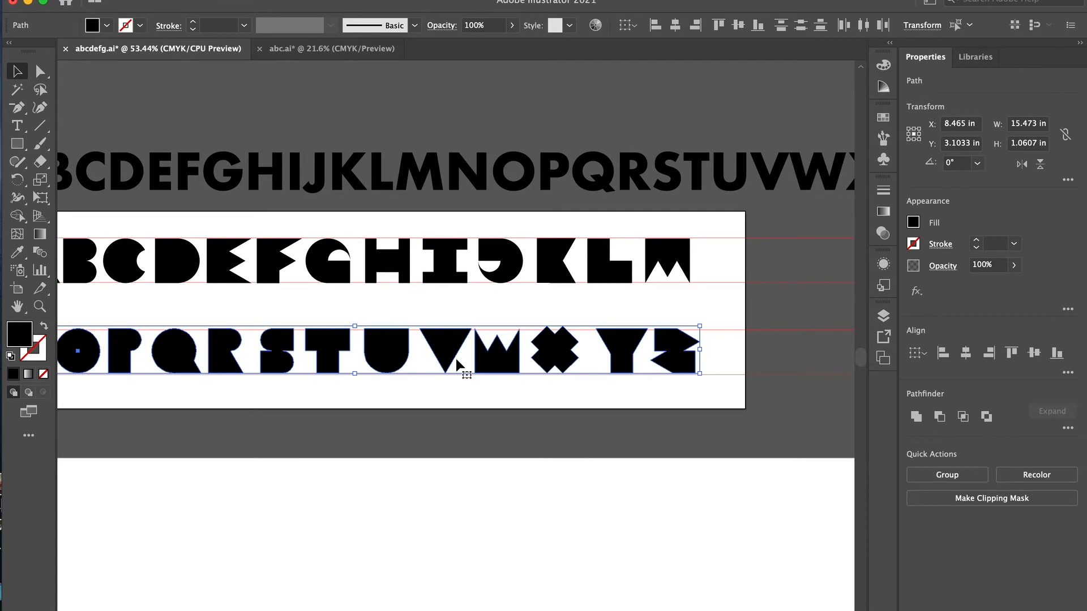
scroll(501, 355, up, 5)
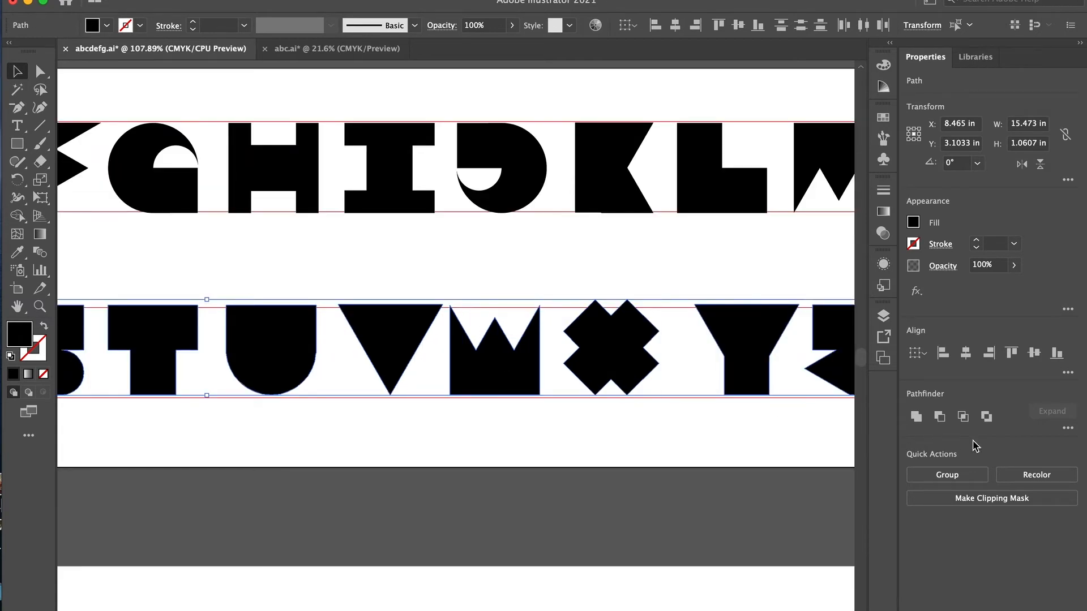
click(1013, 353)
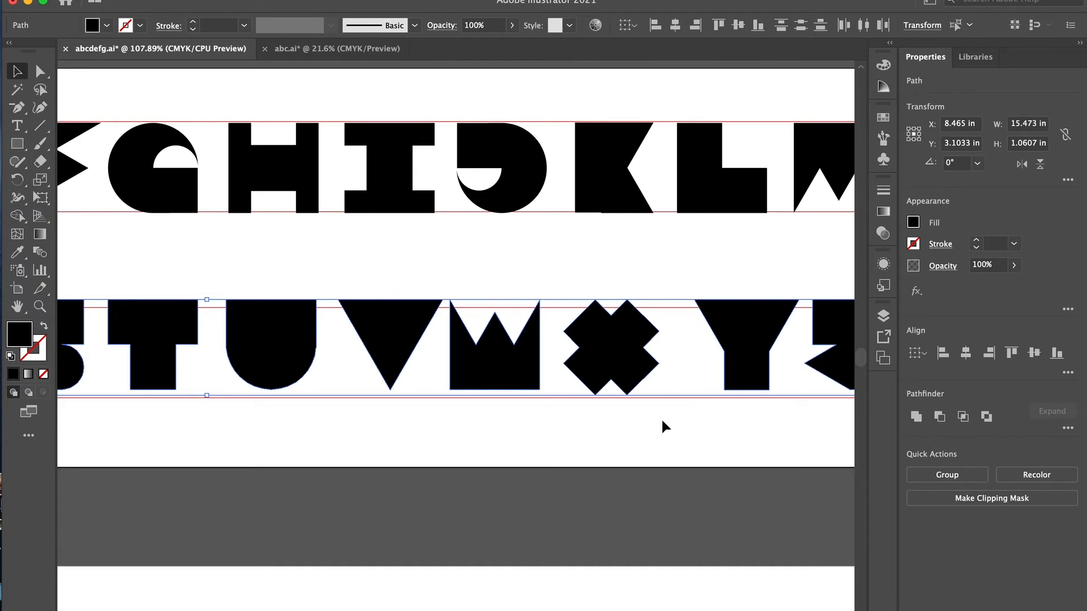
click(1053, 359)
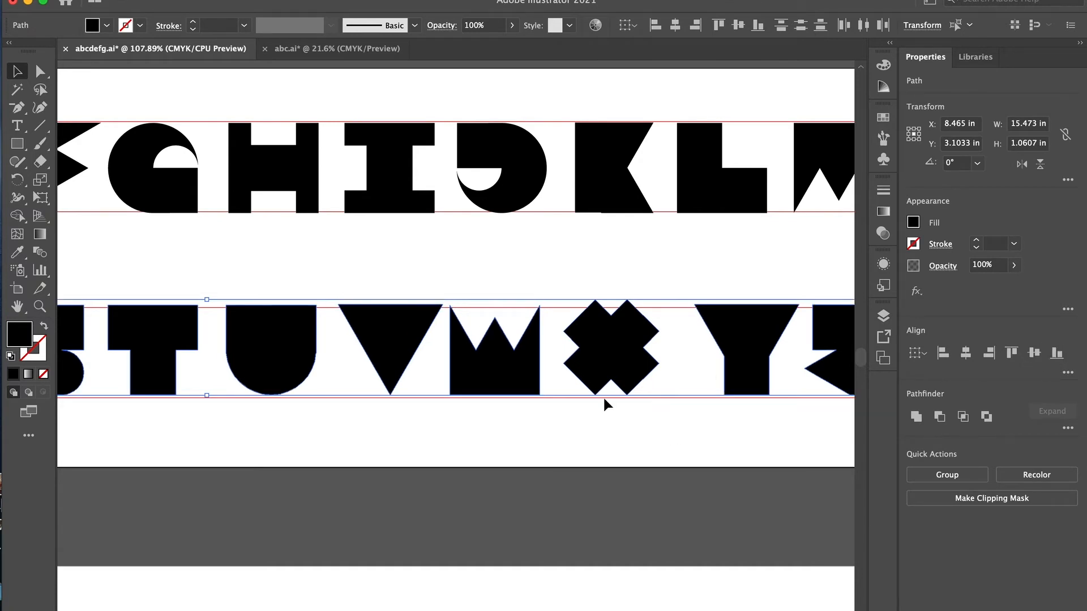
scroll(643, 414, left, 3)
scroll(644, 414, down, 1)
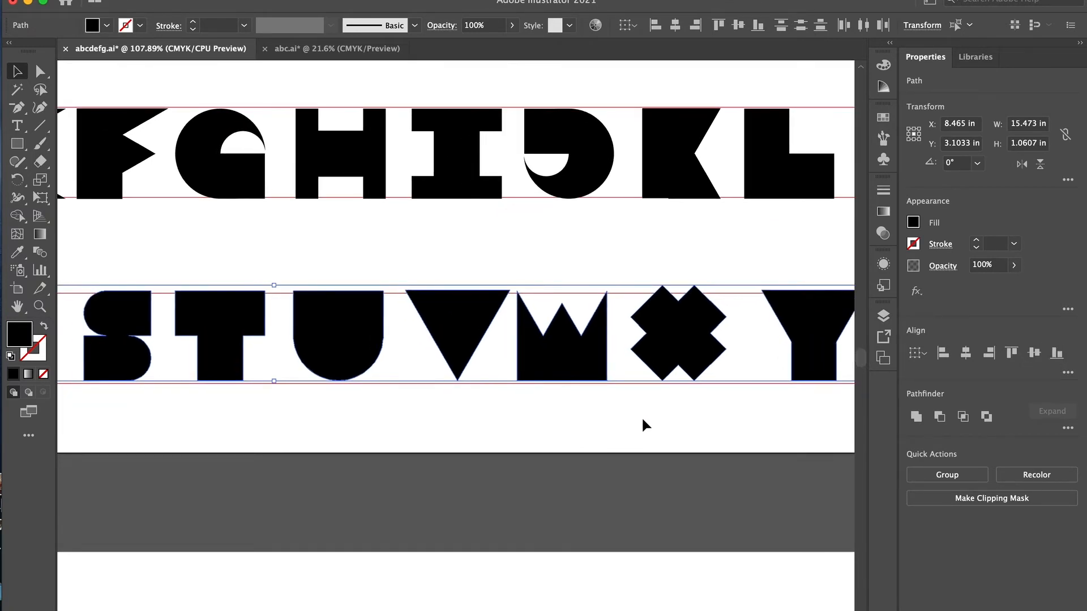
click(641, 416)
click(581, 368)
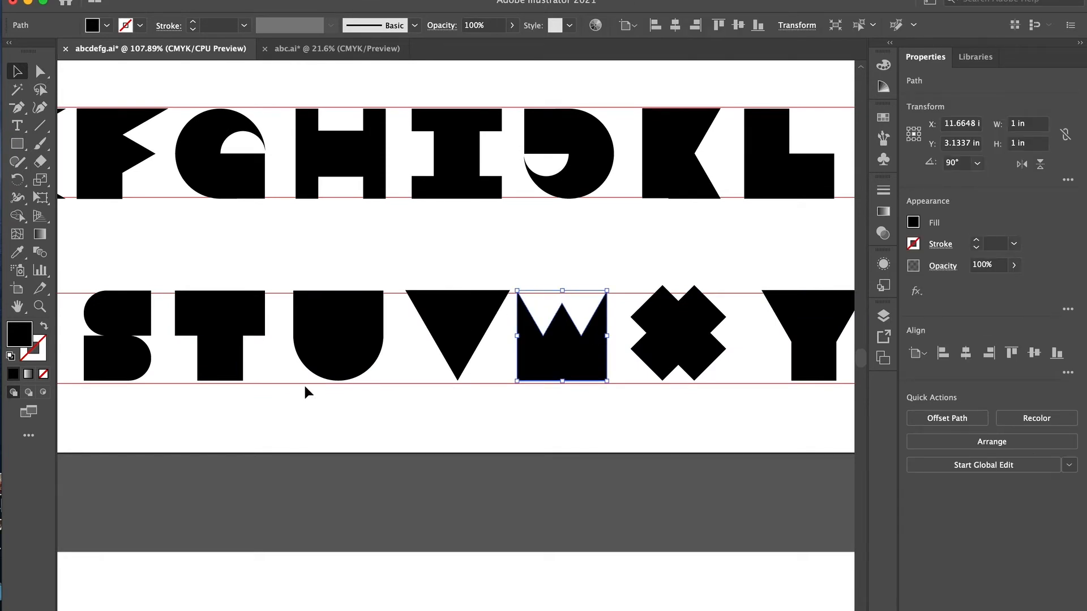
scroll(306, 390, left, 12)
scroll(323, 373, down, 4)
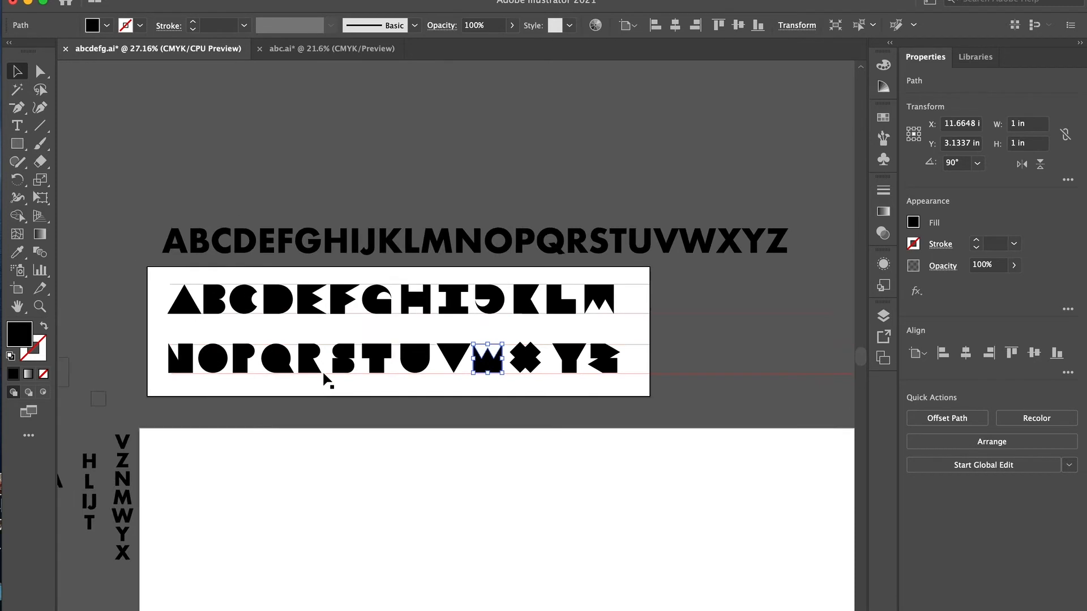
scroll(323, 374, down, 2)
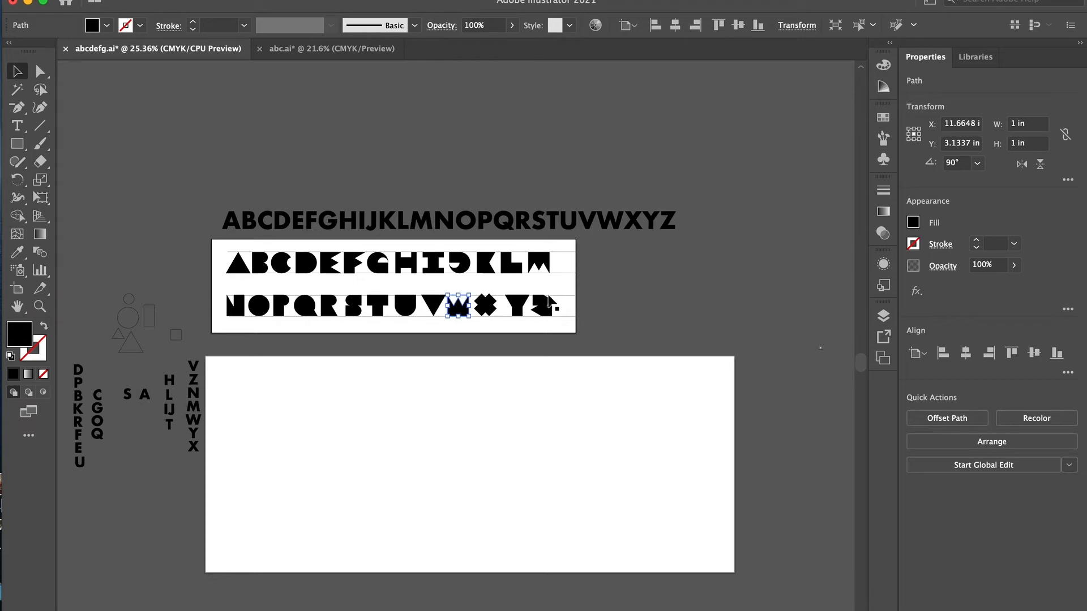
- Give all letters A through Z in both rows a black stroke and no fill
drag(578, 255, 227, 325)
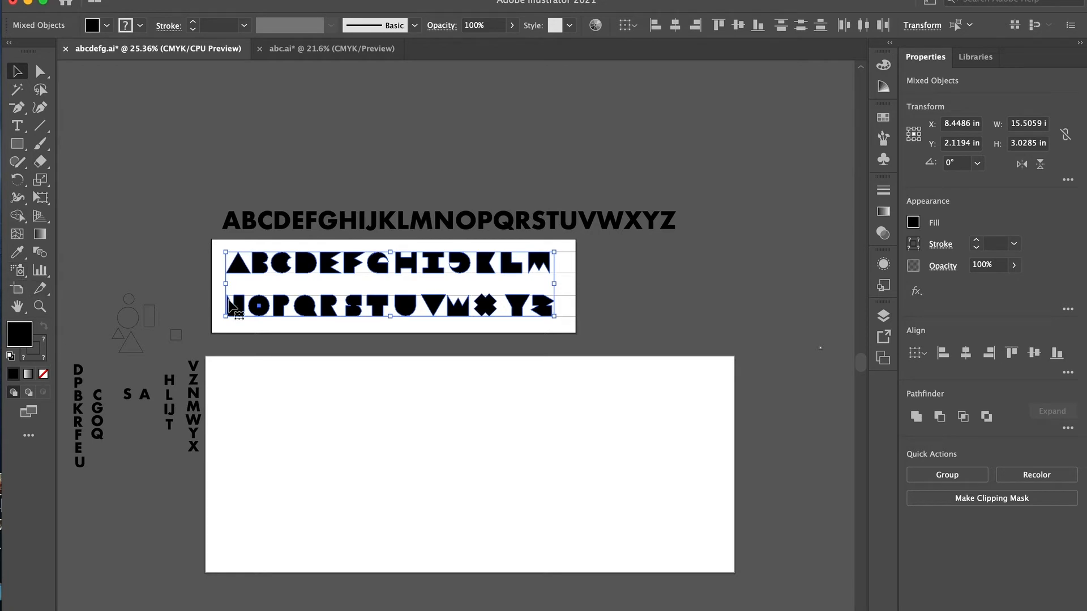
scroll(363, 293, up, 3)
scroll(364, 294, left, 4)
scroll(363, 293, down, 2)
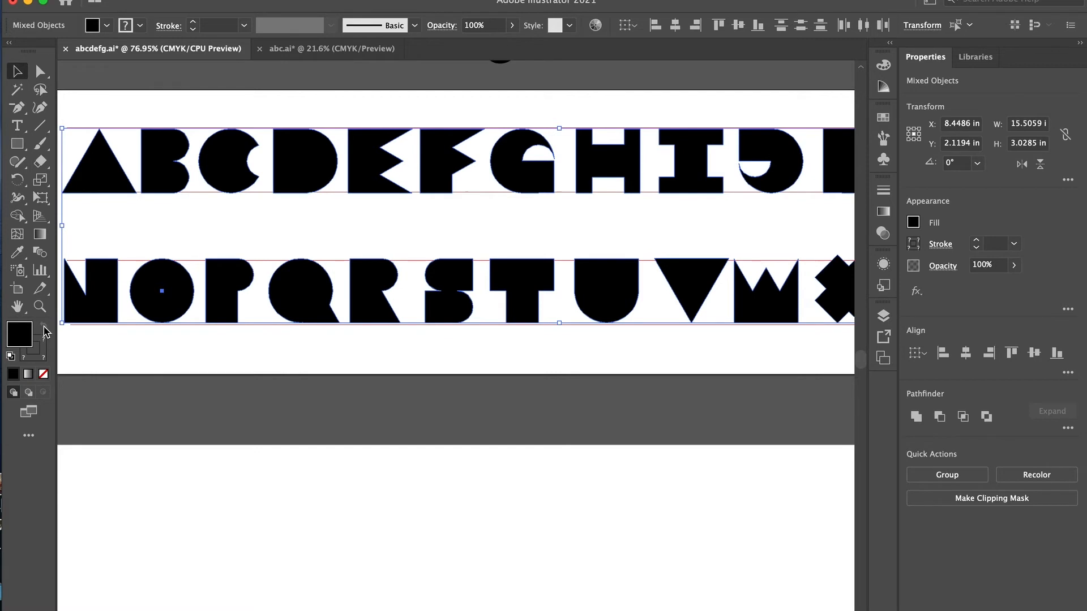
click(913, 247)
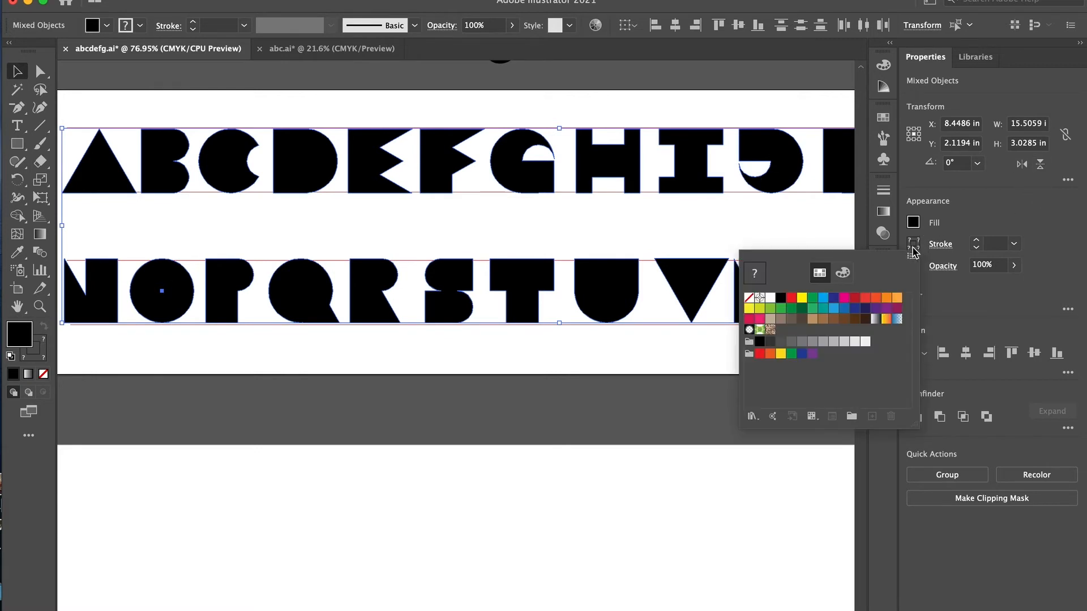
click(781, 298)
click(914, 223)
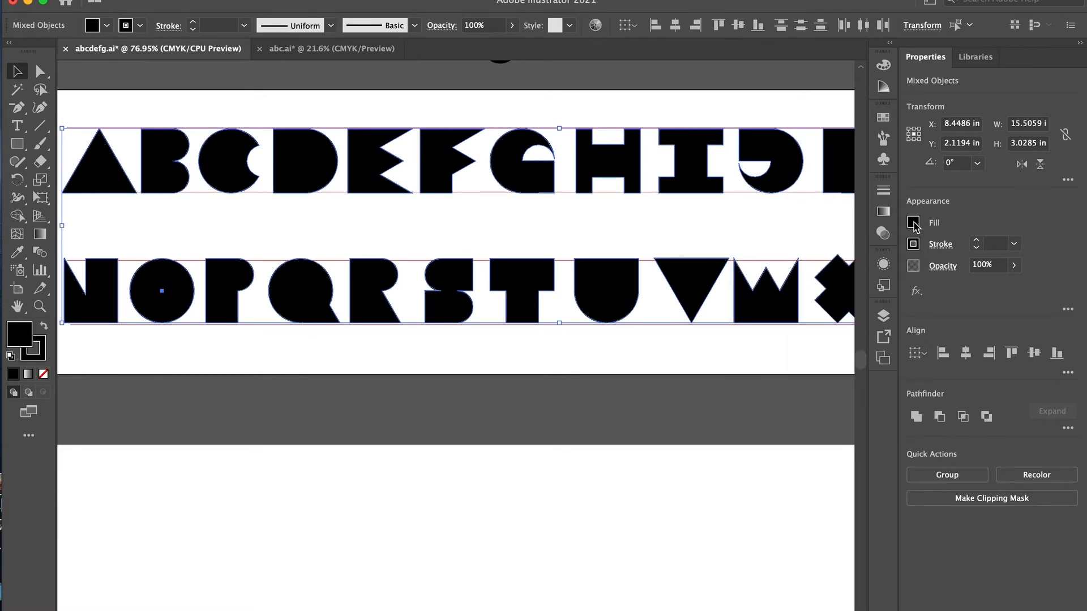
click(914, 223)
click(748, 276)
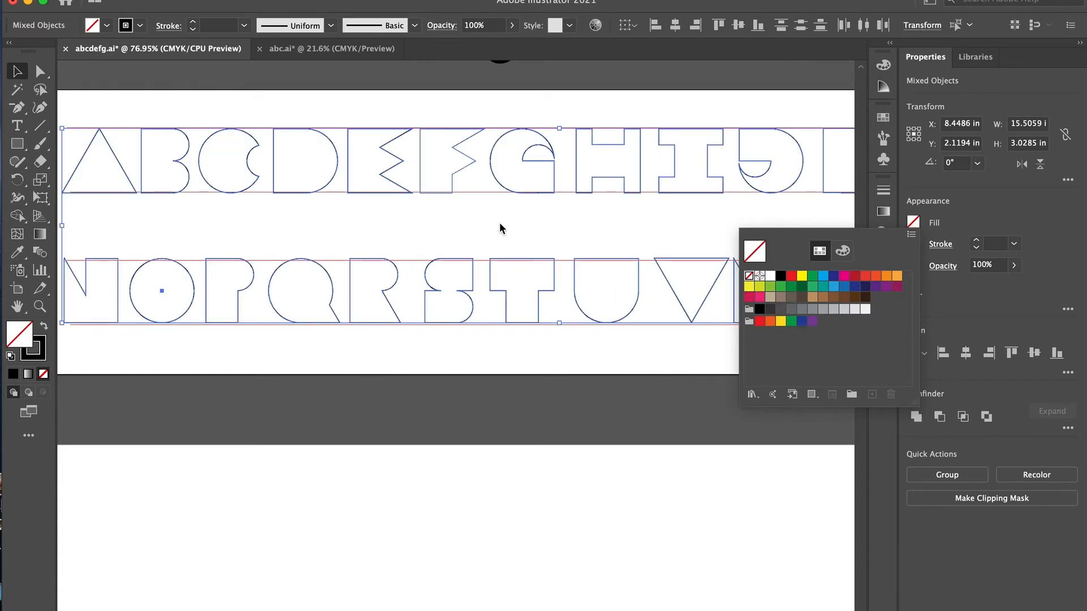
click(796, 228)
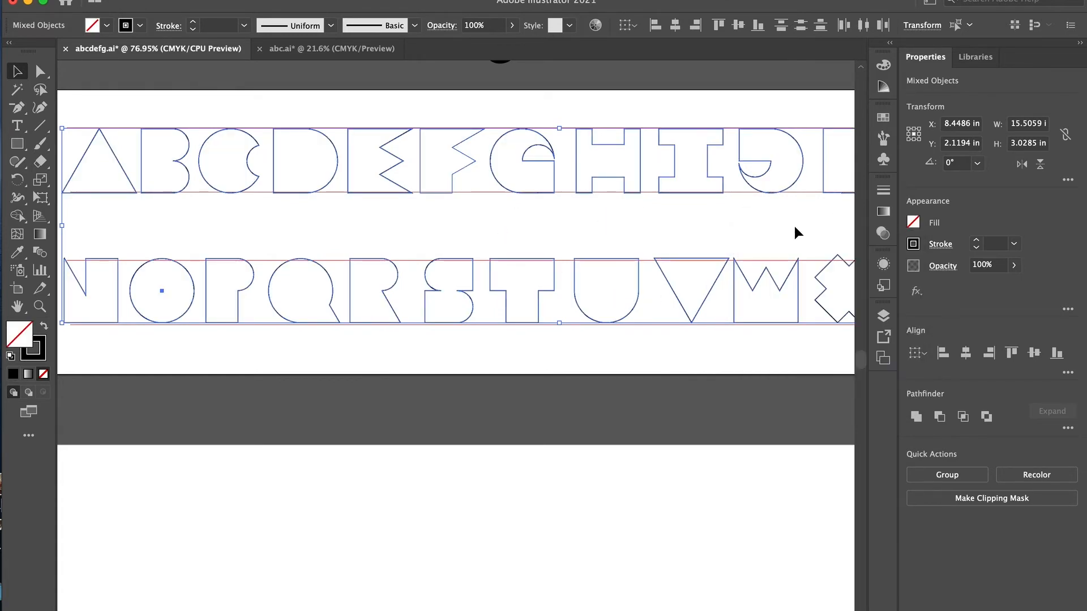
scroll(576, 250, down, 5)
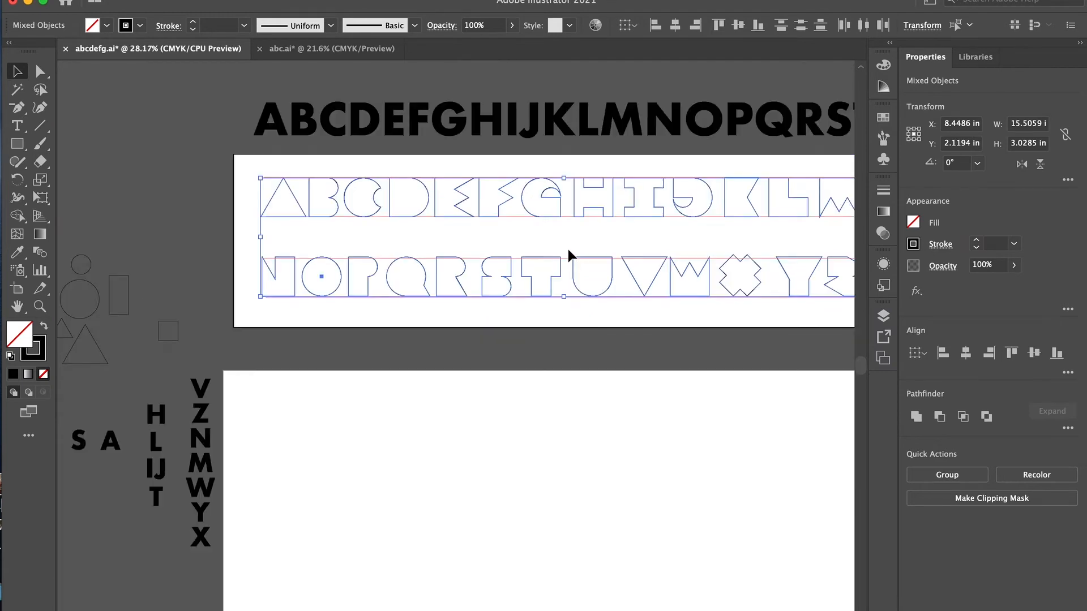
scroll(568, 249, right, 2)
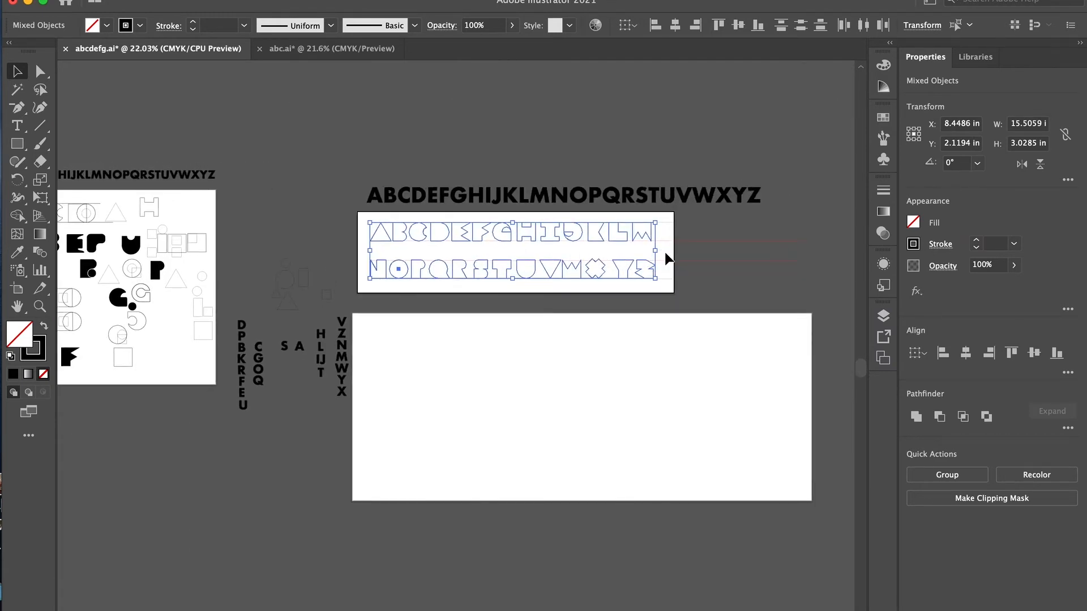
click(334, 251)
- Set the stroke weight of all the outlined letters in both rows to 0.25 pt
scroll(382, 246, up, 4)
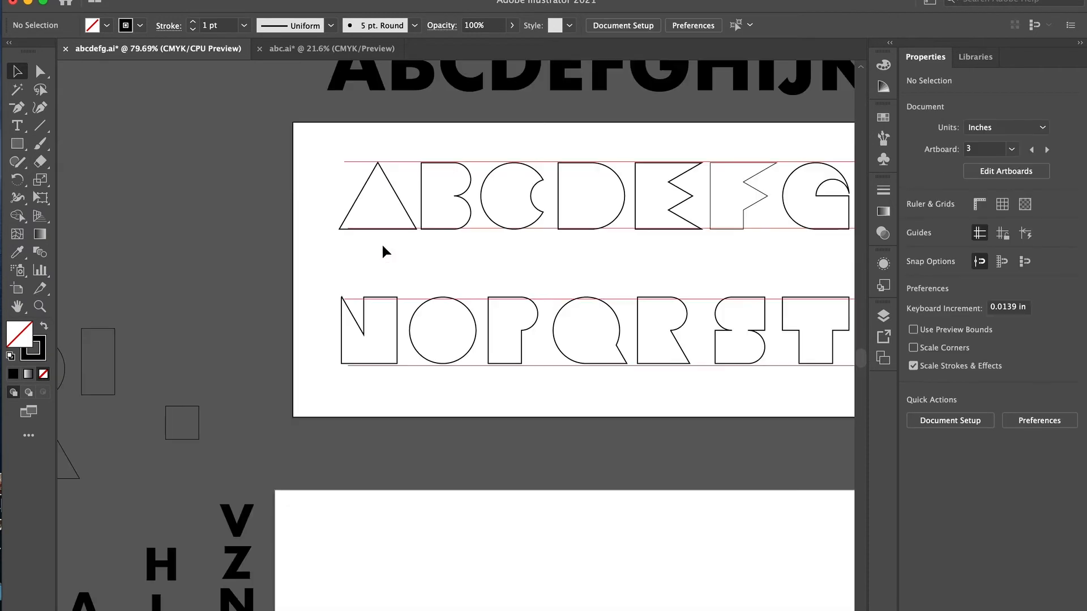
scroll(382, 245, right, 7)
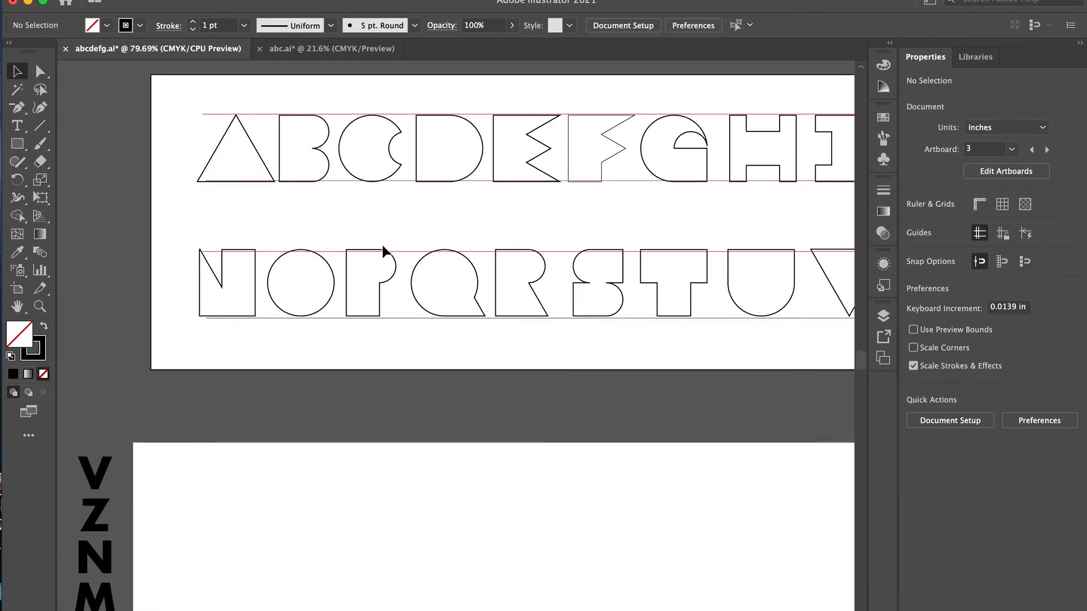
scroll(382, 246, up, 1)
drag(105, 147, 760, 351)
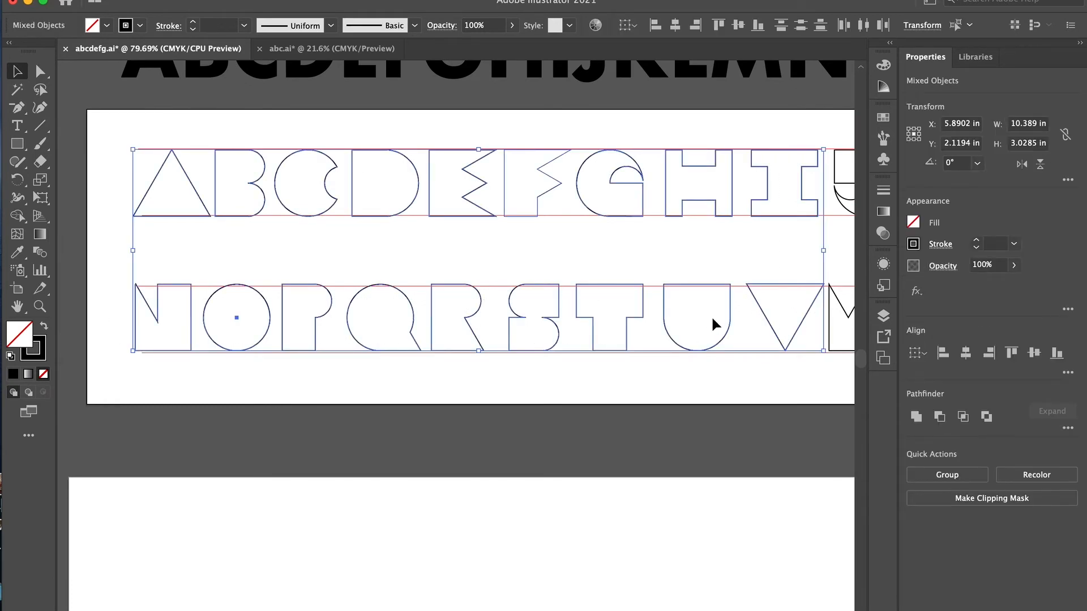
scroll(712, 318, right, 10)
scroll(713, 323, right, 11)
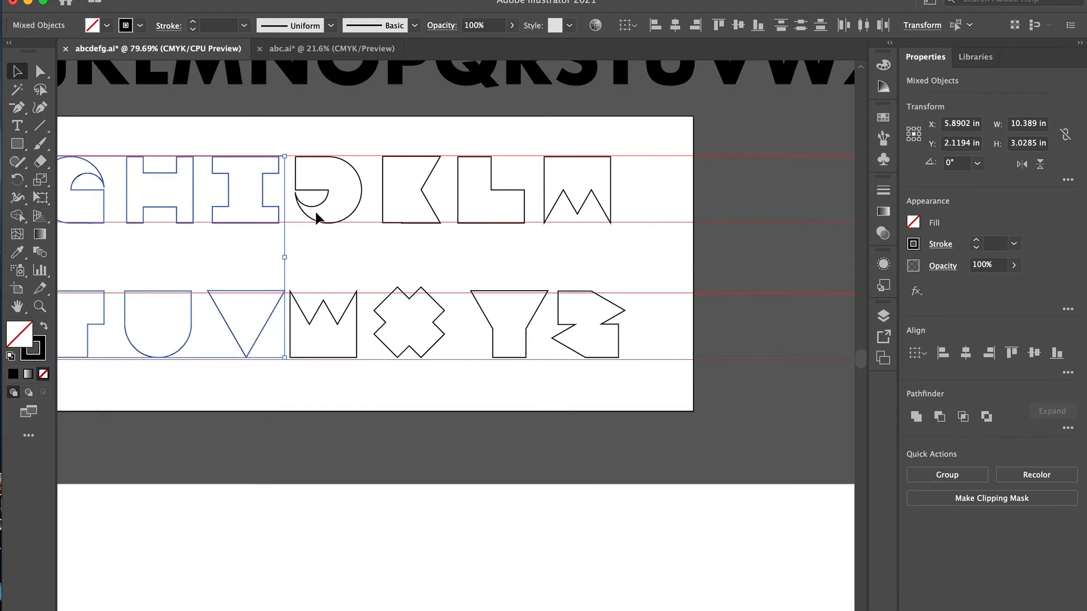
drag(337, 135, 586, 360)
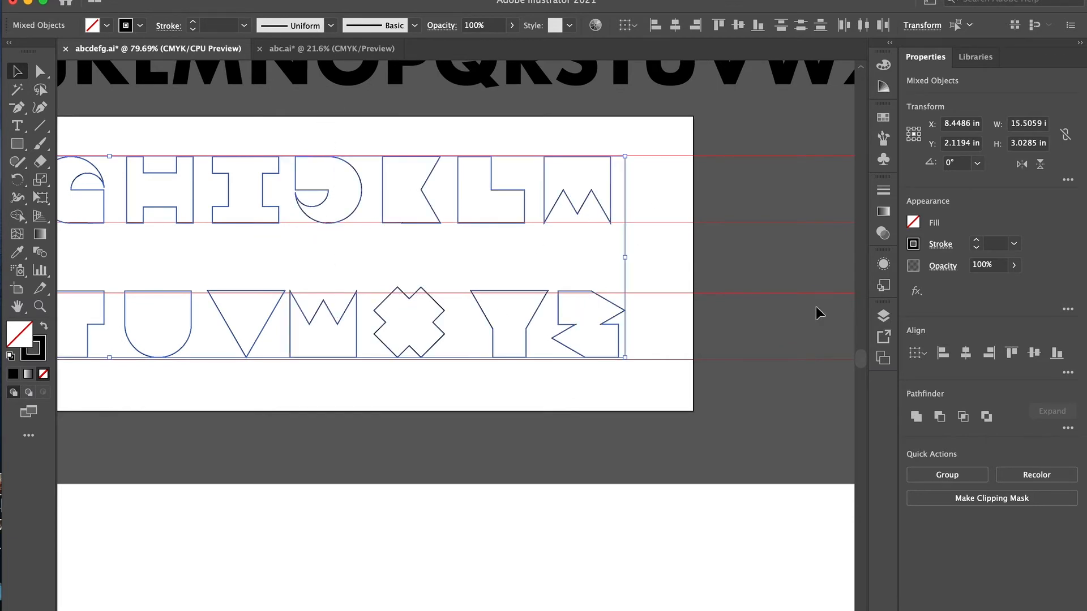
click(976, 242)
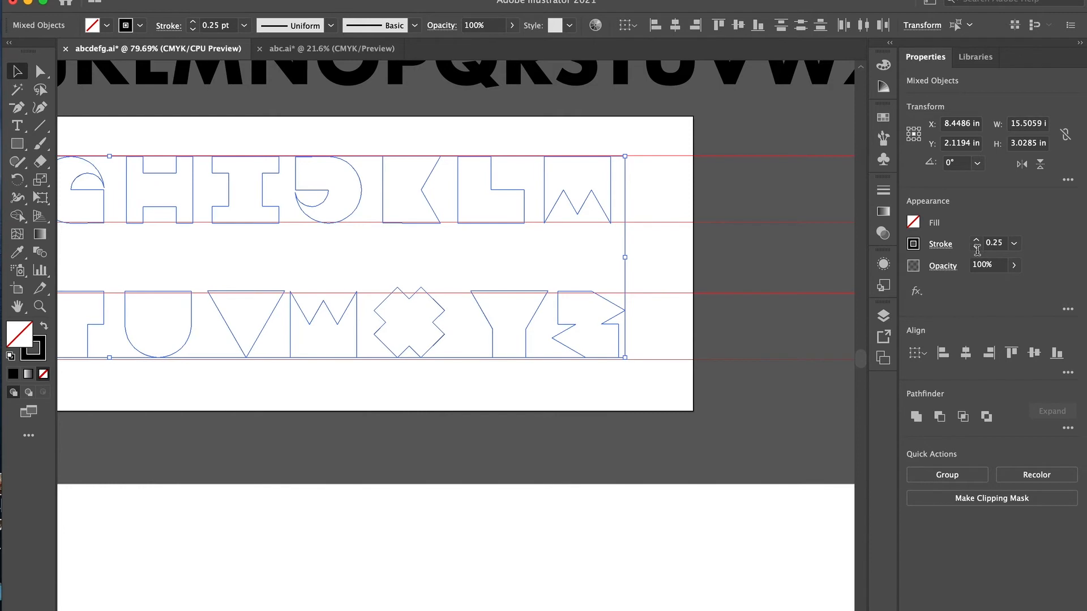
click(739, 235)
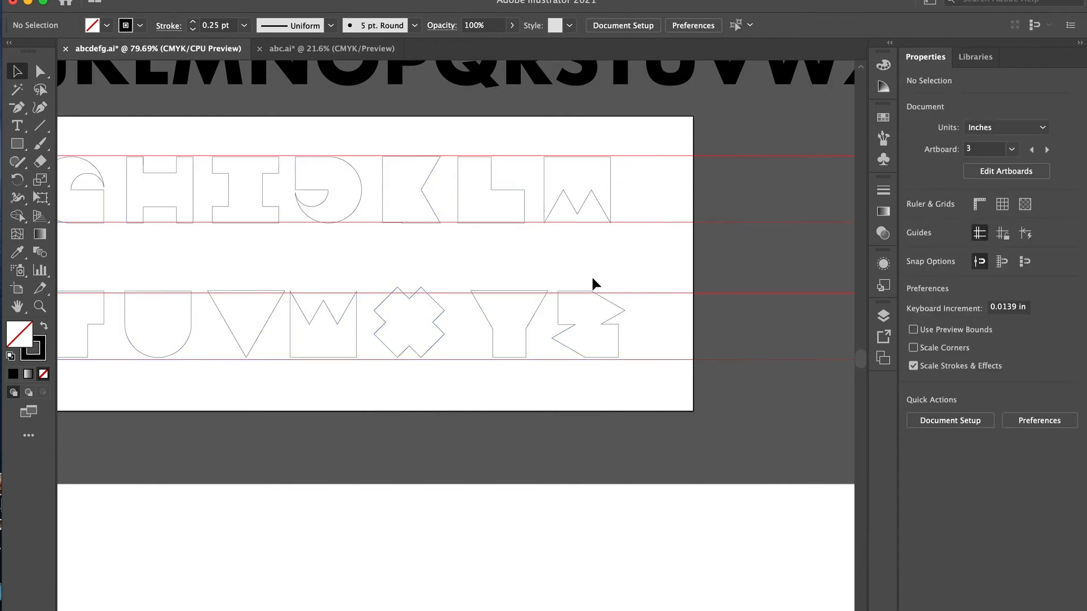
- Increase the stroke weight of all the outlined letters to 0.75 pt
scroll(593, 284, left, 4)
scroll(591, 275, left, 1)
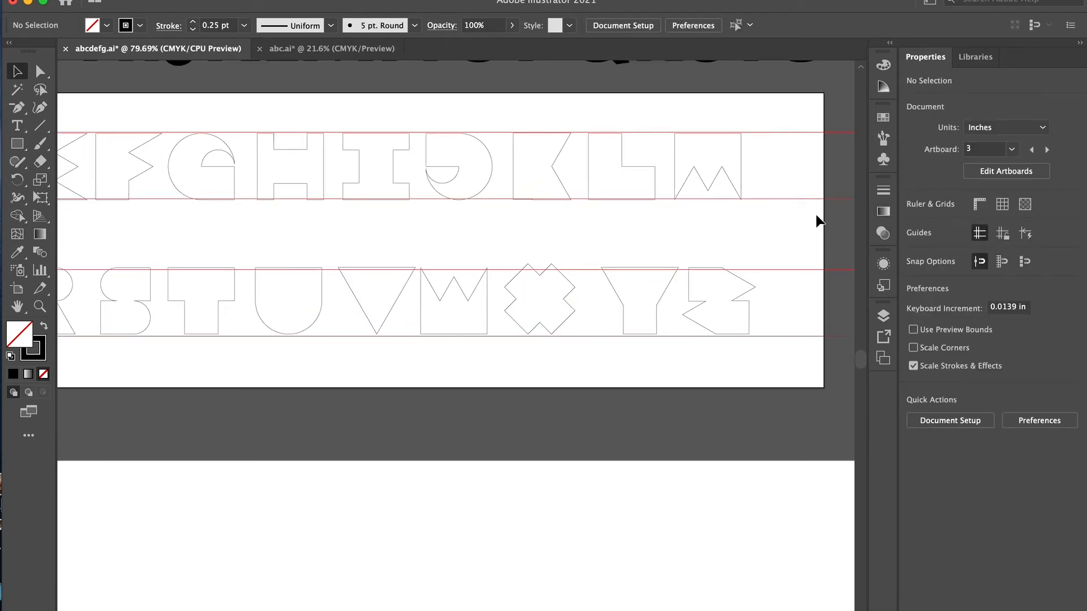
key(super+a)
click(977, 245)
click(978, 244)
click(977, 244)
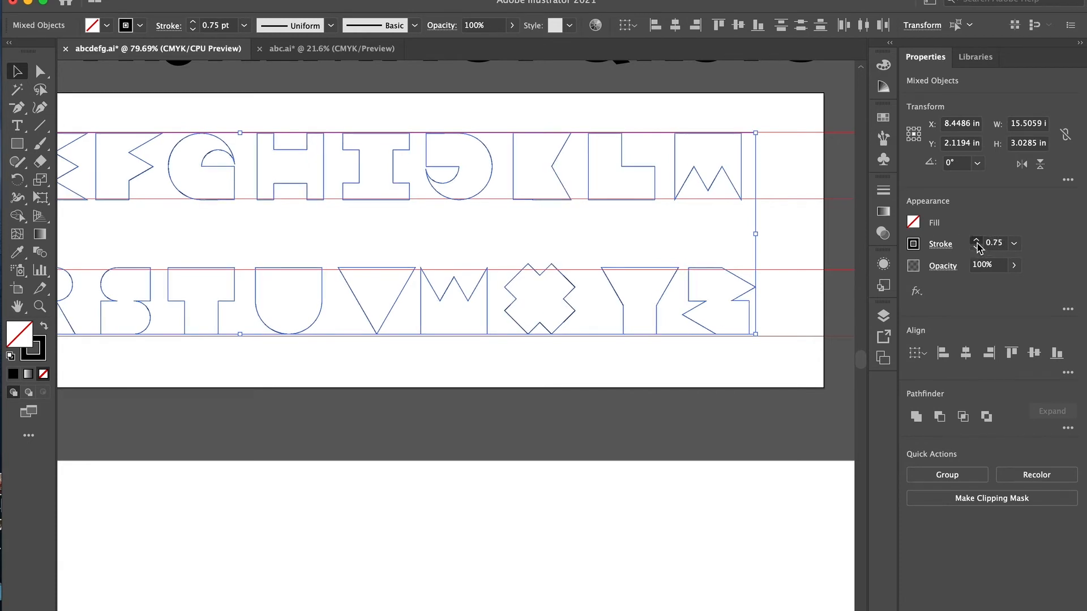
- Examine the letter outlines and anchor points up close, especially on X, Y, Z and J
click(790, 230)
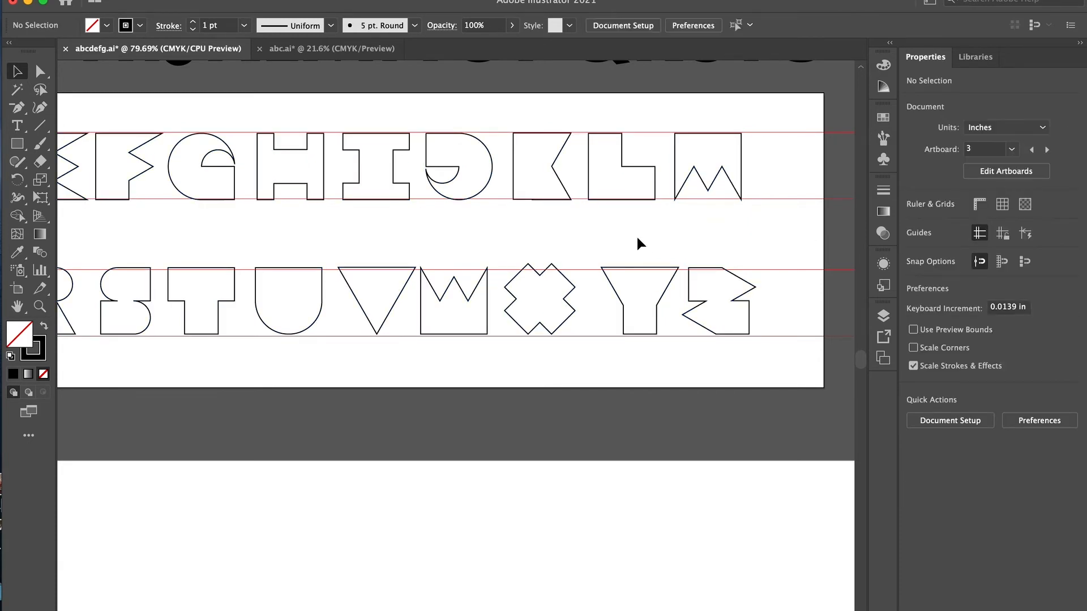
scroll(555, 299, up, 5)
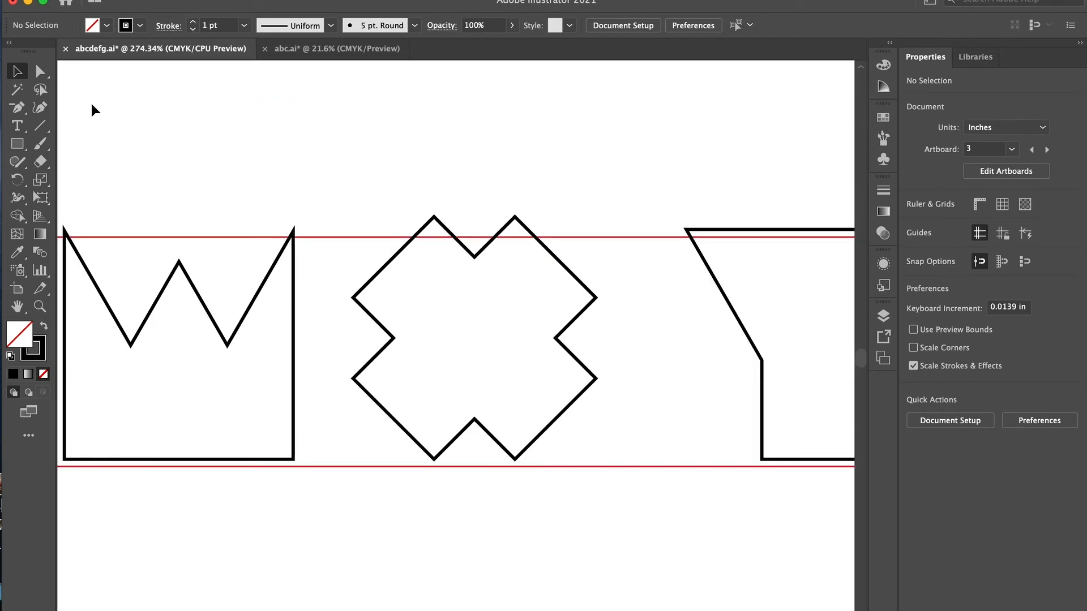
key(super+a)
click(41, 72)
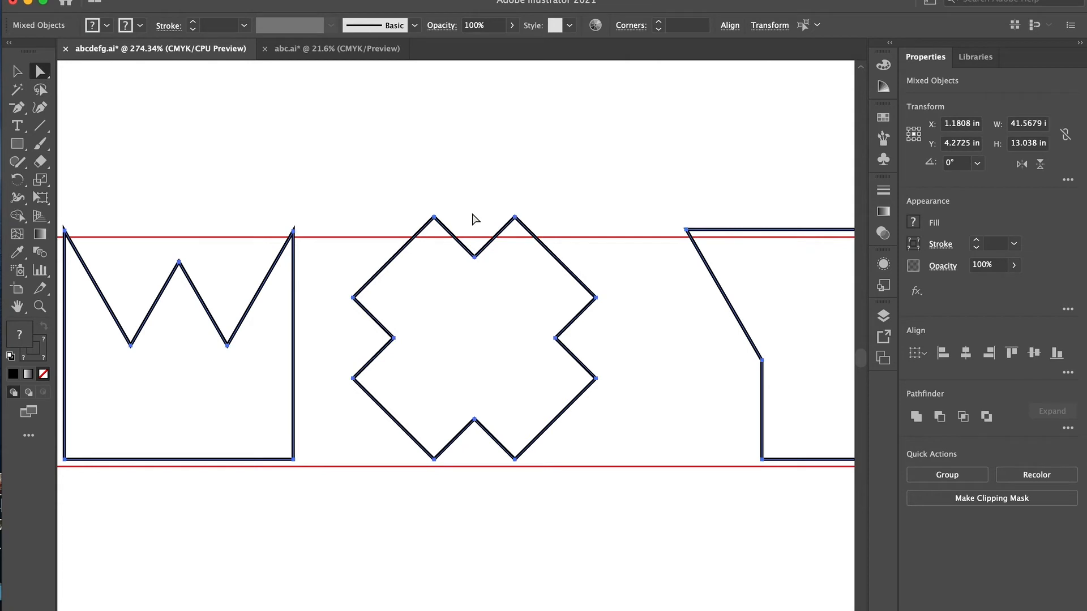
scroll(765, 370, right, 10)
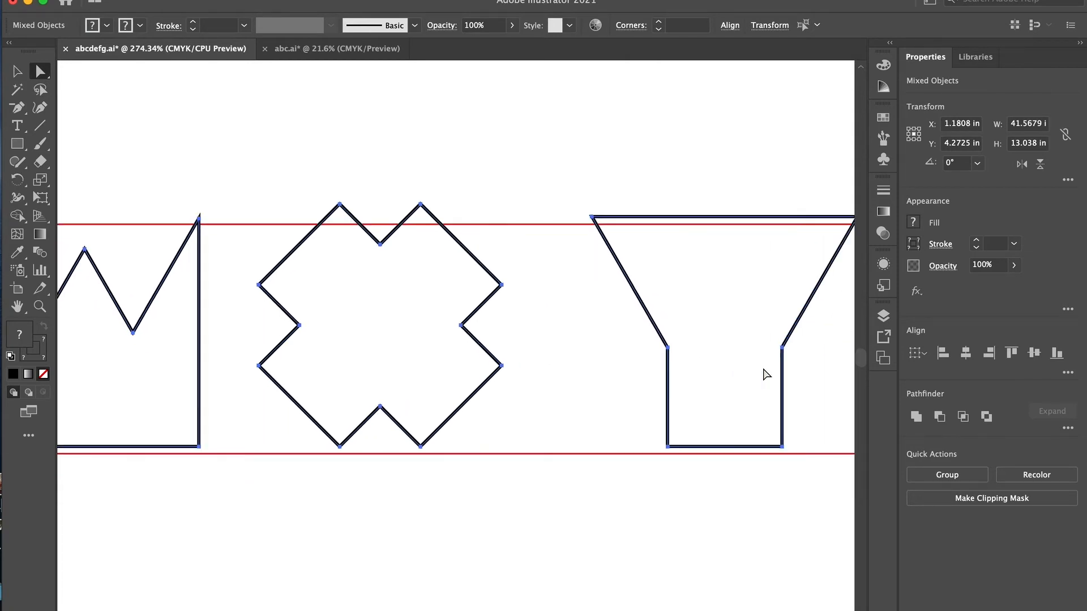
scroll(766, 374, right, 4)
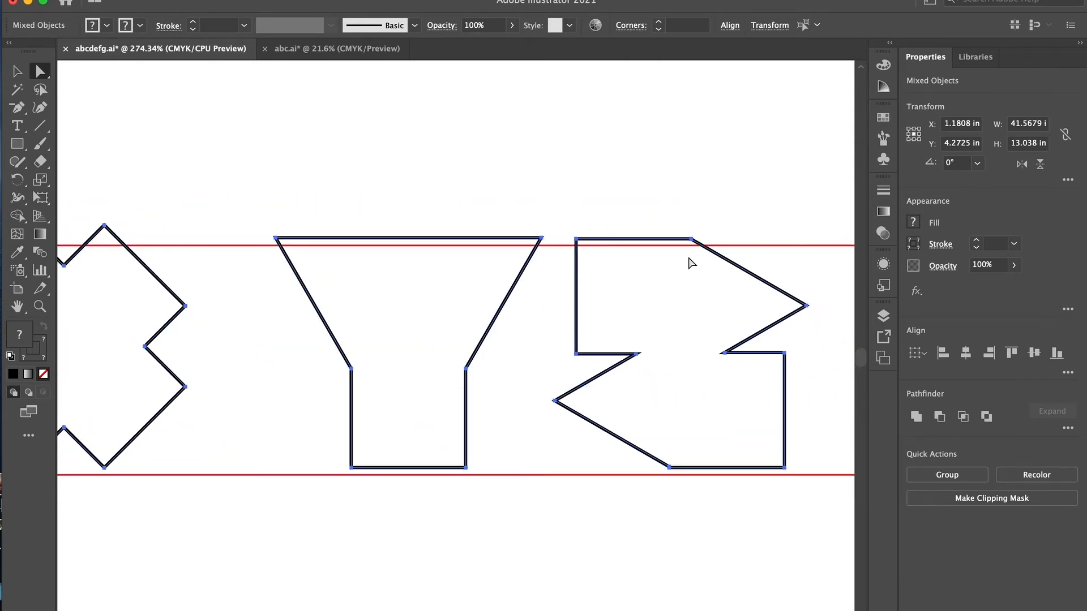
scroll(727, 375, up, 5)
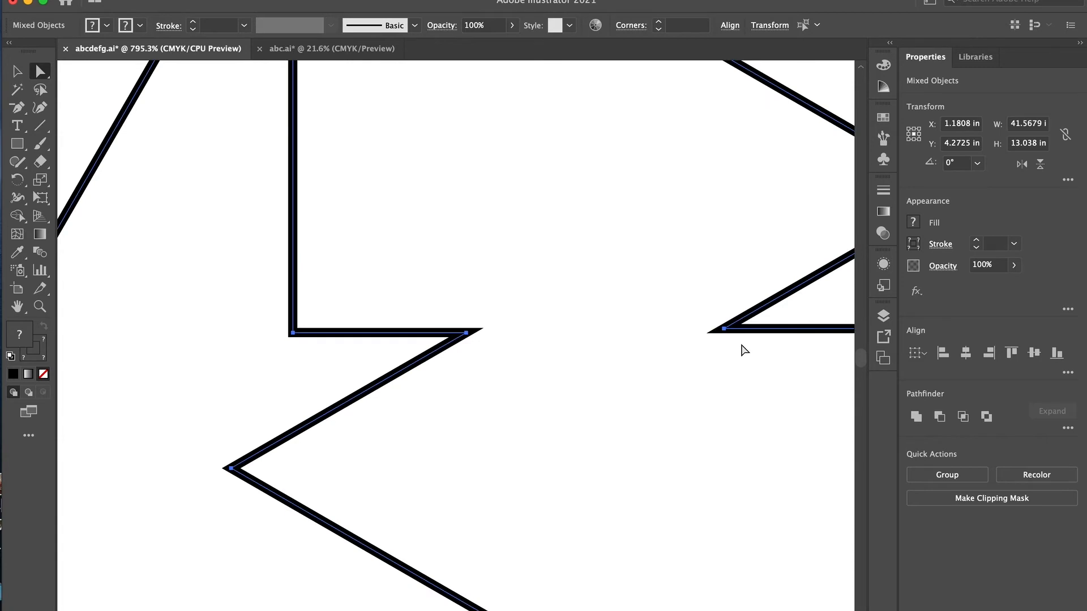
scroll(475, 351, down, 10)
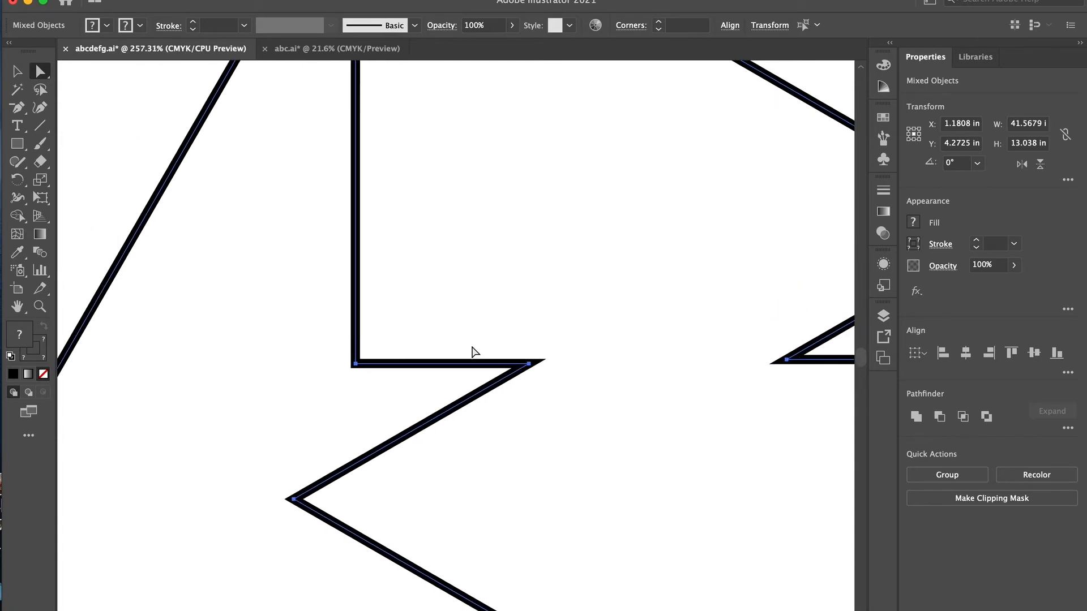
scroll(473, 351, down, 3)
scroll(477, 348, up, 3)
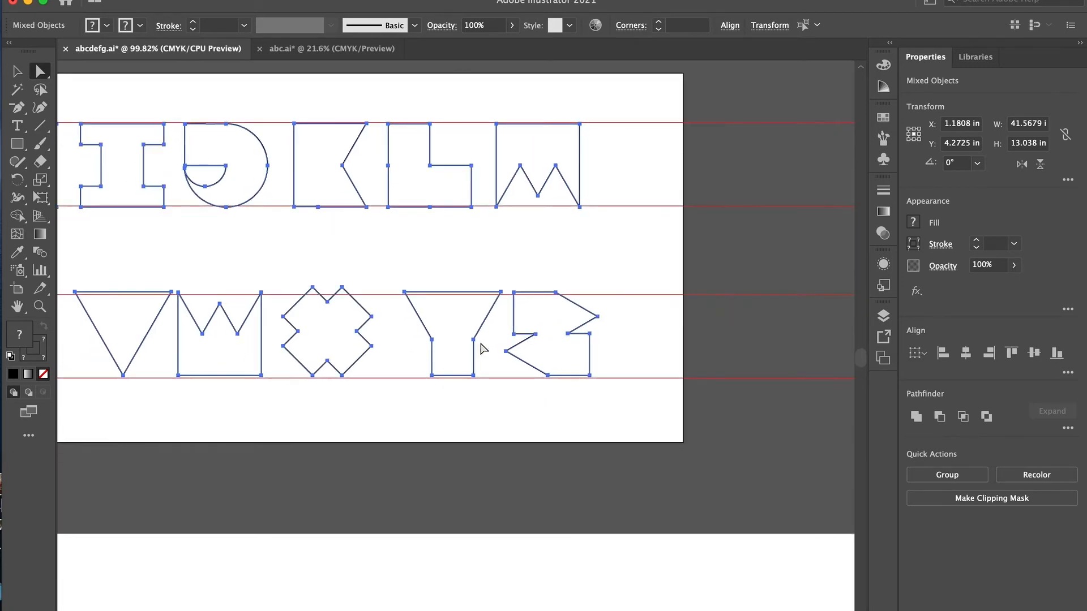
scroll(346, 158, up, 5)
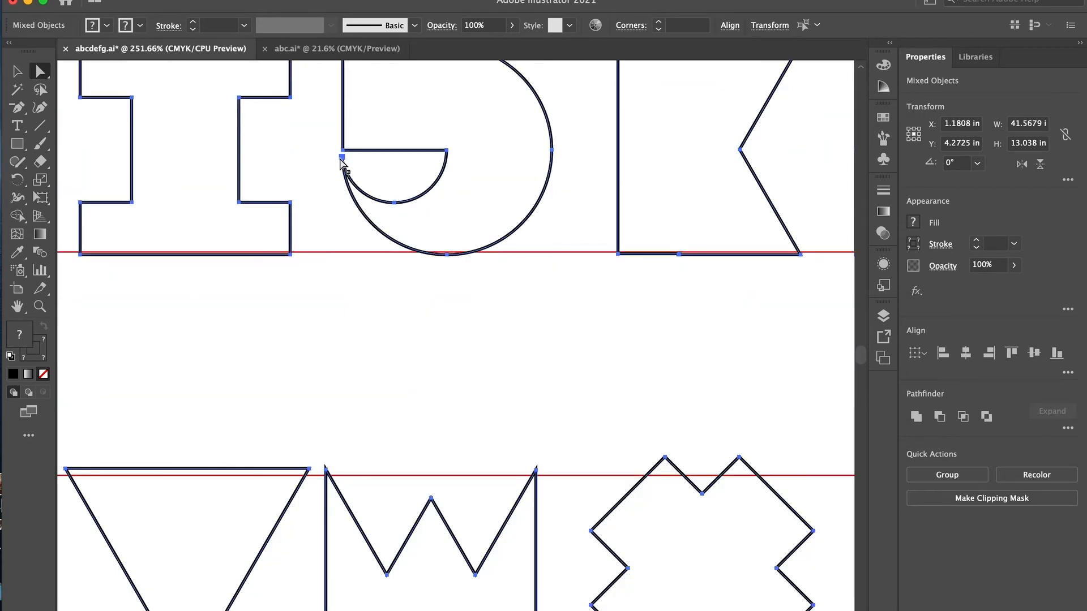
scroll(347, 172, up, 5)
scroll(347, 172, up, 3)
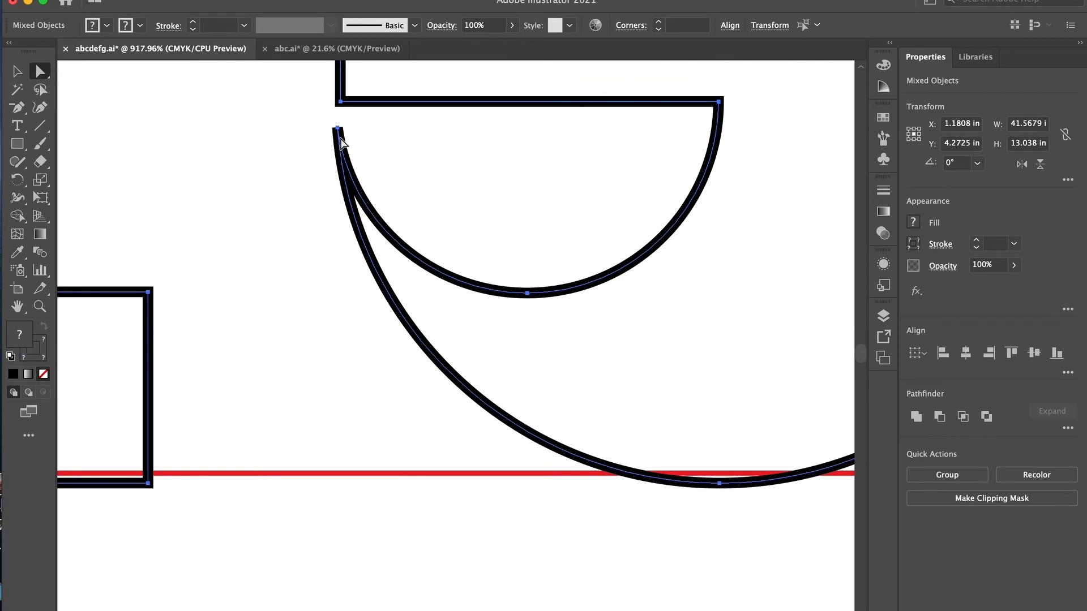
scroll(443, 288, down, 10)
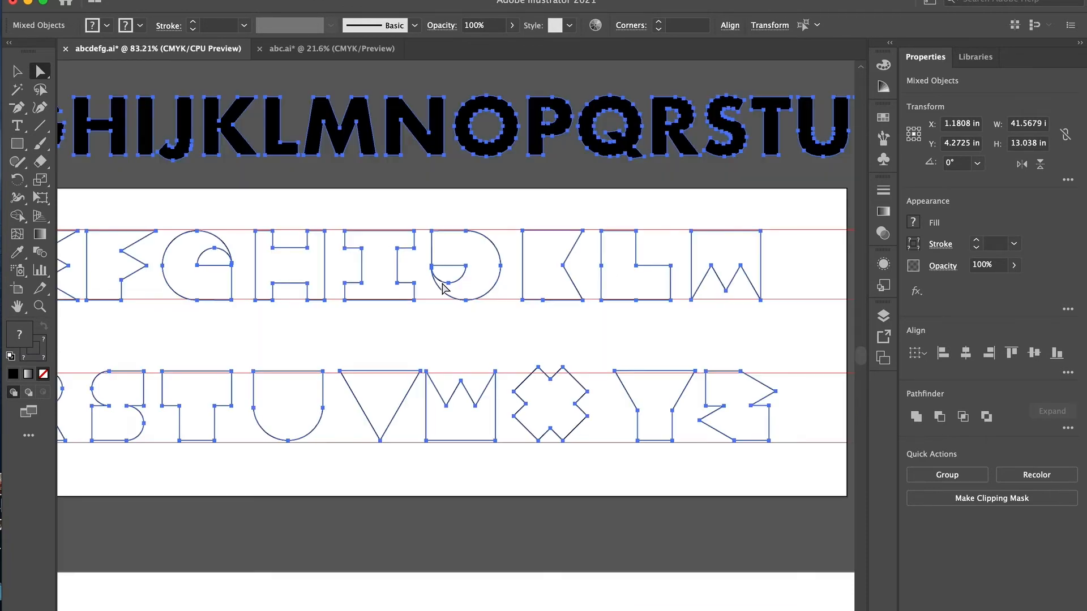
scroll(430, 298, down, 3)
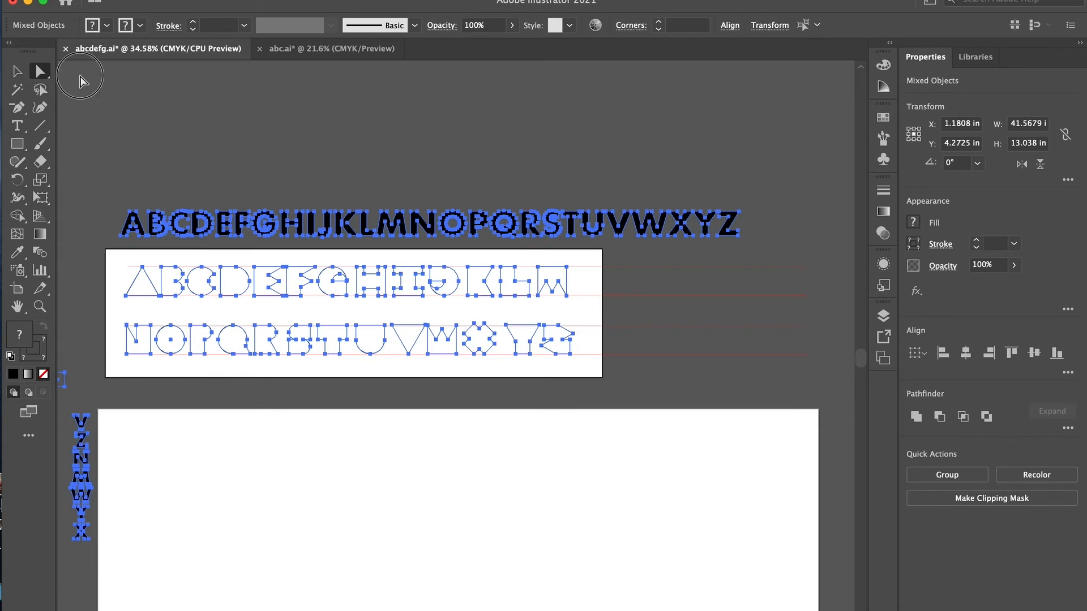
click(70, 91)
scroll(364, 236, down, 3)
scroll(364, 236, left, 2)
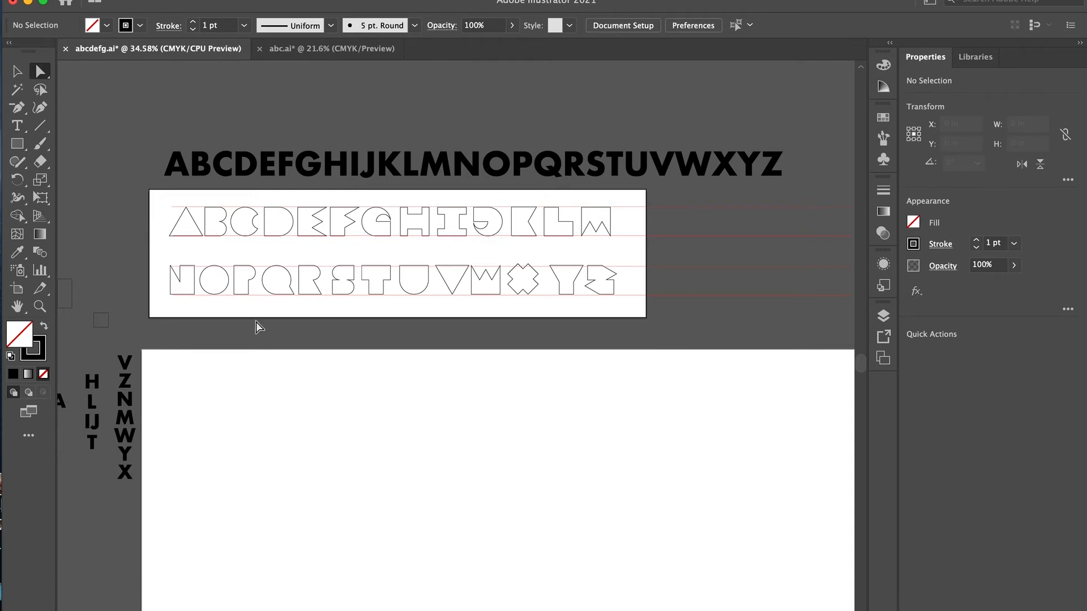
- Swap fill and stroke on both alphabet rows so all letters have a black fill and no stroke
click(17, 70)
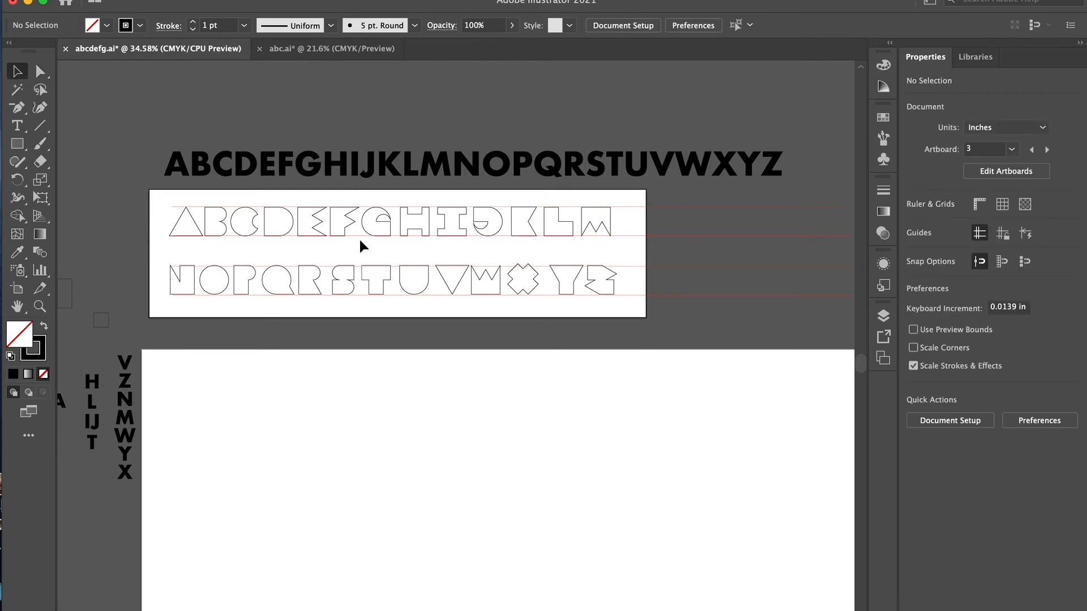
drag(687, 219, 170, 301)
click(44, 328)
click(511, 328)
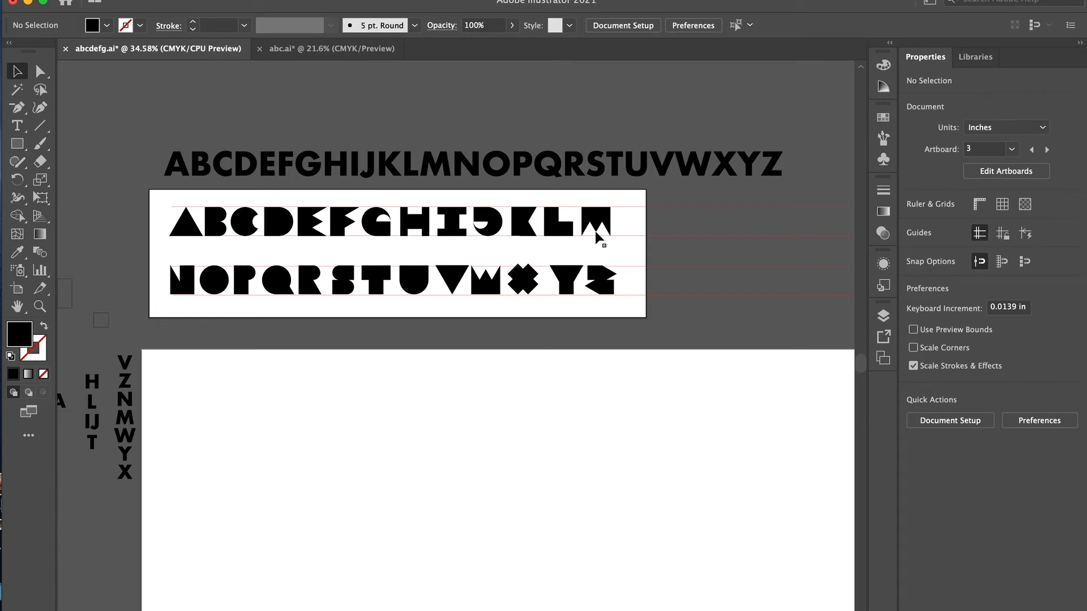
- Copy the letters T, H and E onto the large artboard below to spell THE
drag(379, 280, 201, 398)
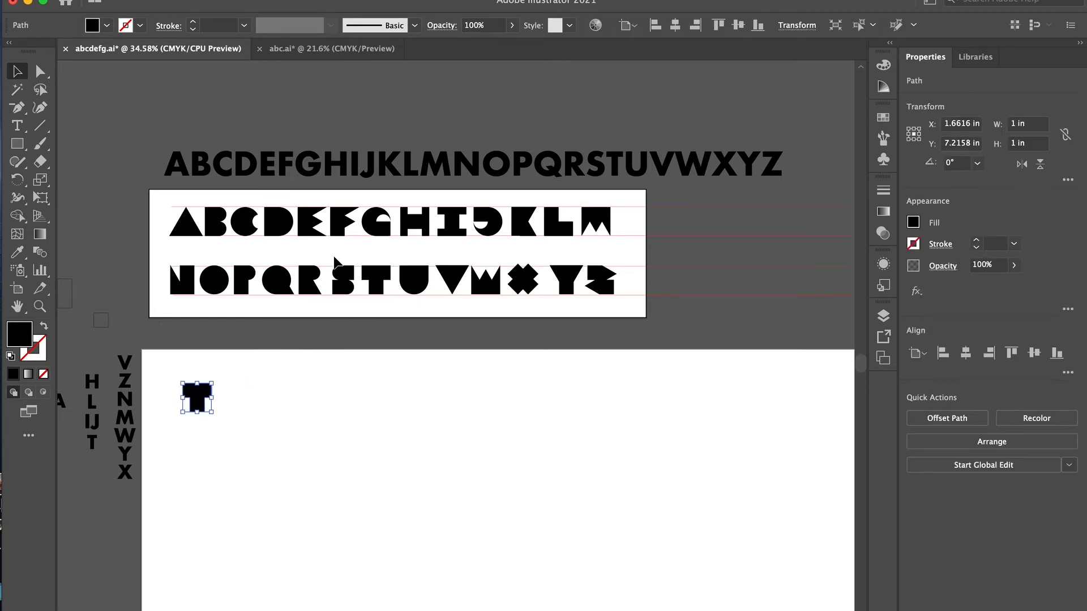
drag(422, 221, 243, 396)
drag(311, 223, 262, 402)
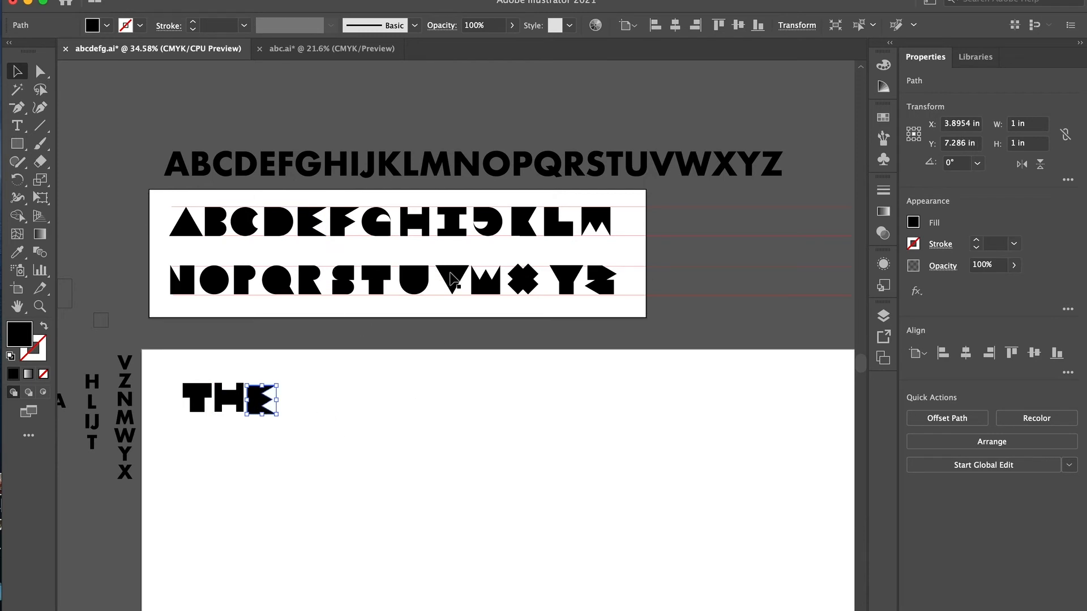
- Copy the letters Q, U, I, C and K after THE to spell QUICK
drag(284, 282, 335, 395)
drag(414, 283, 362, 400)
drag(452, 223, 397, 396)
drag(242, 222, 430, 396)
drag(521, 222, 458, 392)
- Copy the letters B, R, O, W and N after QUICK to spell BROWN
drag(214, 222, 519, 394)
drag(309, 279, 546, 391)
drag(215, 280, 575, 392)
drag(483, 283, 604, 394)
drag(180, 282, 638, 391)
- Copy the letters F, O and X to the end of the first line to spell FOX
drag(338, 224, 685, 394)
drag(214, 281, 716, 392)
drag(520, 224, 740, 393)
key(super+z)
drag(522, 280, 749, 390)
- Copy the letters J, U, M, P and S below THE to spell JUMPS on a second line
drag(488, 221, 204, 450)
drag(414, 281, 244, 453)
drag(595, 221, 273, 453)
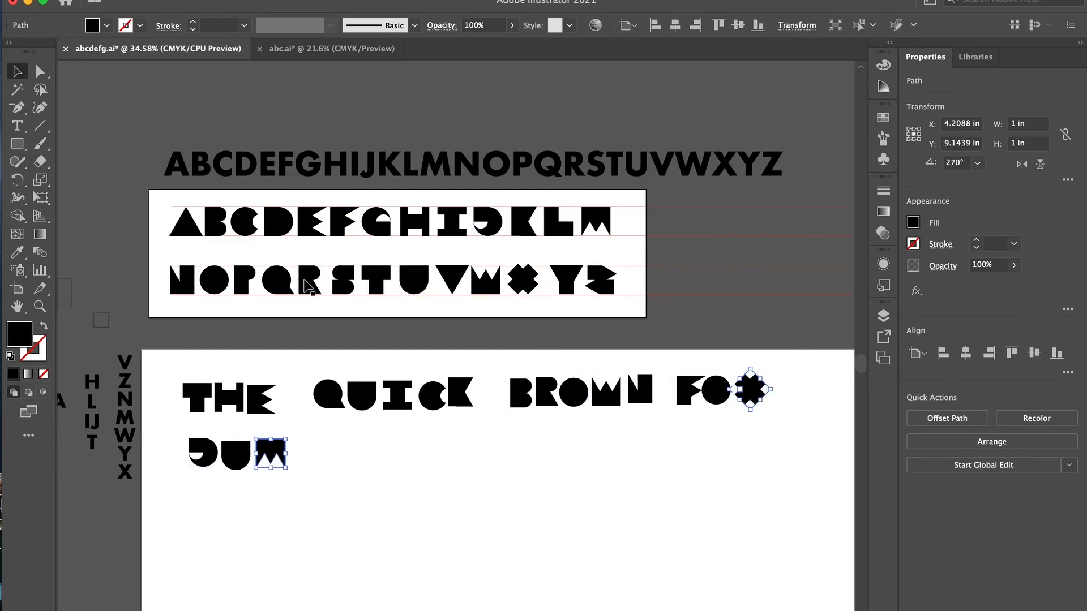
drag(241, 280, 300, 451)
drag(343, 280, 328, 451)
- Copy the letters O, V, E and R after JUMPS to spell OVER
drag(214, 280, 404, 451)
drag(452, 280, 435, 453)
drag(310, 222, 468, 453)
drag(309, 281, 498, 453)
- Copy an A and the letters L, A, Z and Y after OVER to spell A LAZY
drag(186, 223, 567, 448)
drag(559, 223, 623, 440)
drag(186, 223, 661, 442)
drag(601, 279, 692, 448)
drag(557, 275, 719, 437)
- Copy the letters D, O and G below the second line to spell DOG
drag(279, 222, 422, 515)
drag(214, 280, 455, 515)
drag(375, 223, 486, 517)
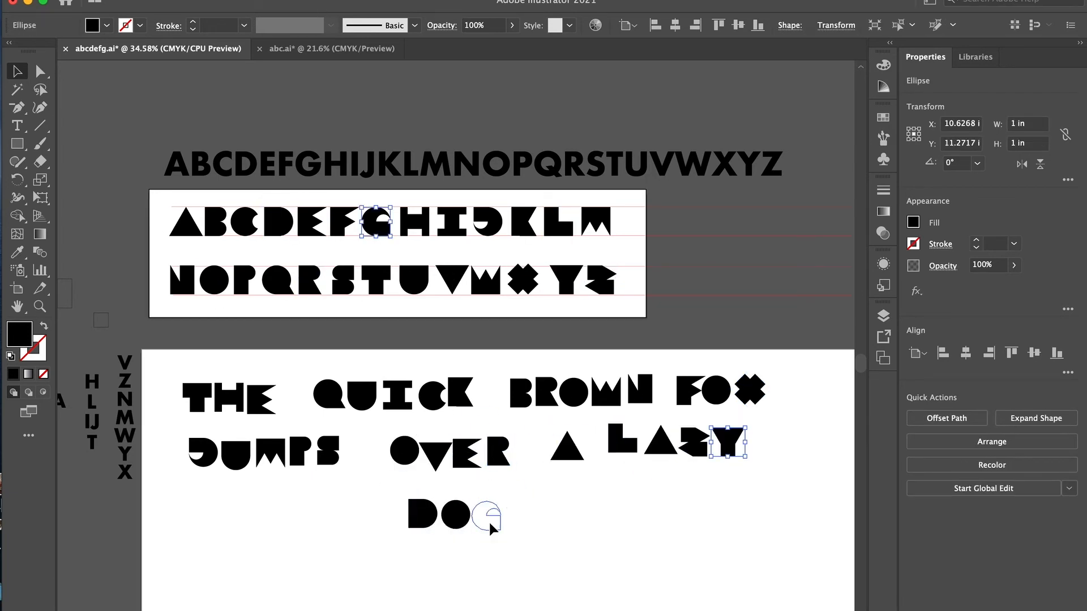
- Align DOG's letters by their vertical centers and the letters within LAZY, OVER and JUMPS by their bottom edges
drag(394, 491, 513, 541)
click(1035, 354)
drag(751, 468, 614, 432)
click(1057, 353)
drag(509, 483, 399, 444)
click(1056, 354)
drag(346, 479, 198, 444)
click(1057, 353)
- Align the letters within QUICK and THE by their bottom edges
drag(775, 415, 684, 382)
click(1057, 354)
drag(479, 420, 328, 391)
click(1057, 353)
drag(283, 423, 196, 393)
click(1057, 356)
- Arrange JUMPS, OVER, A, LAZY and DOG in order on one line beneath the first line
drag(752, 471, 566, 439)
drag(622, 447, 642, 441)
drag(517, 494, 282, 442)
drag(405, 457, 357, 437)
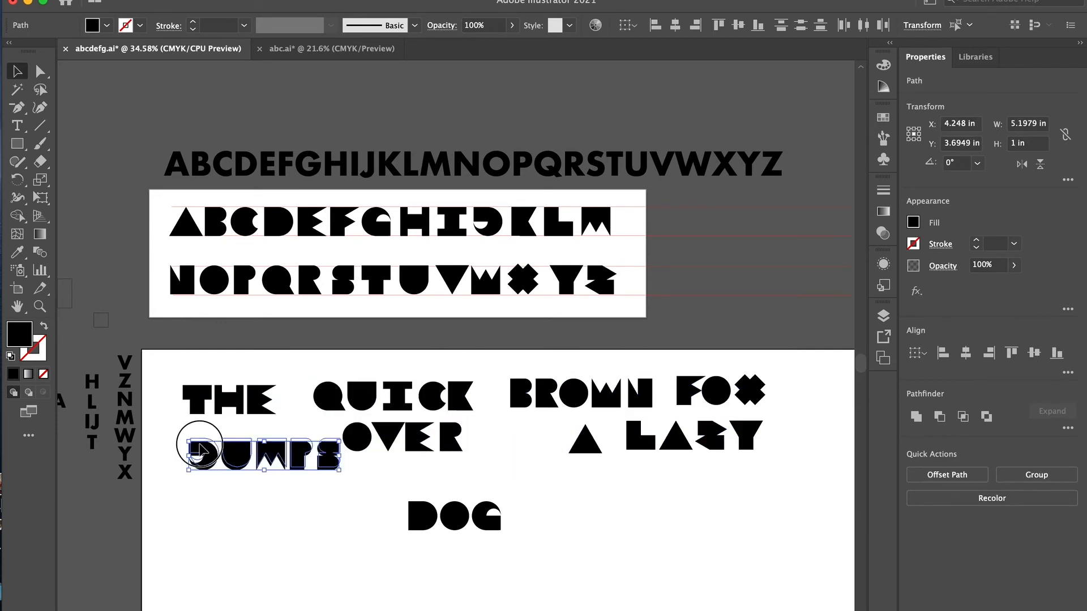
drag(651, 445, 555, 448)
drag(512, 545, 421, 518)
drag(416, 524, 693, 447)
- Delete the leftover letter columns and shapes beside the artboards
scroll(635, 513, left, 5)
drag(318, 456, 136, 195)
key(Delete)
scroll(327, 304, right, 6)
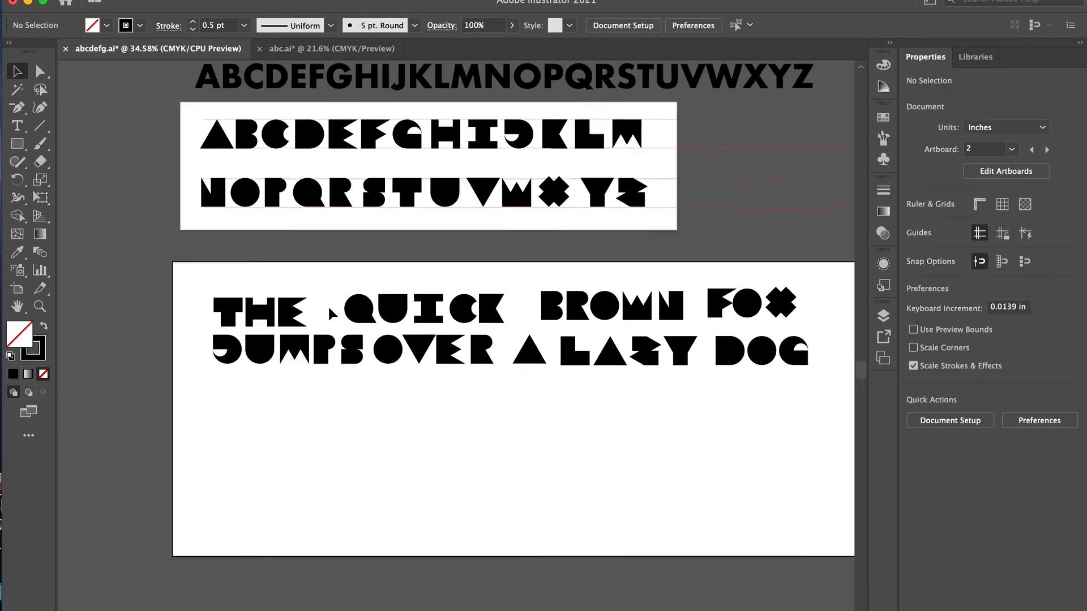
- Widen the word spacing on the second line by moving OVER, A, LAZY and DOG to the right
drag(382, 391, 284, 359)
drag(714, 393, 478, 350)
key(shift+Right)
key(shift+Right)
key(shift+Right)
key(shift+Right)
key(shift+Right)
key(shift+Right)
key(shift+Right)
key(shift+Right)
key(shift+Right)
key(shift+Right)
drag(753, 392, 668, 360)
key(shift+Right)
key(shift+Right)
key(shift+Right)
- Nudge THE and JUMPS to the left, and shift QUICK and BROWN left to even the word gaps
drag(278, 387, 127, 338)
key(shift+Left)
key(shift+Left)
click(507, 401)
drag(589, 342, 255, 320)
key(shift+Left)
key(shift+Left)
click(324, 434)
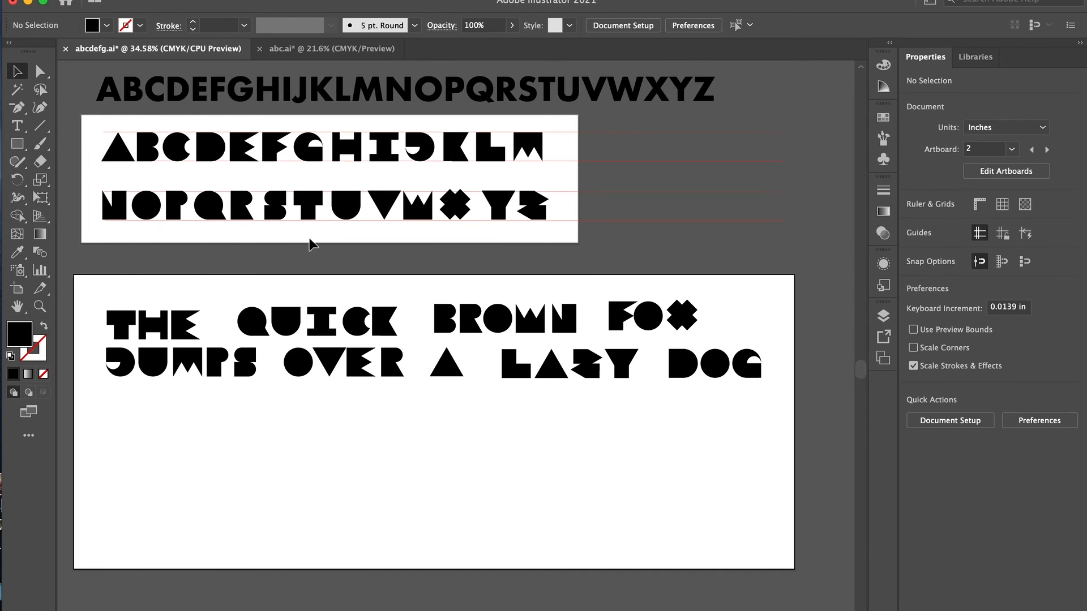
scroll(311, 244, left, 3)
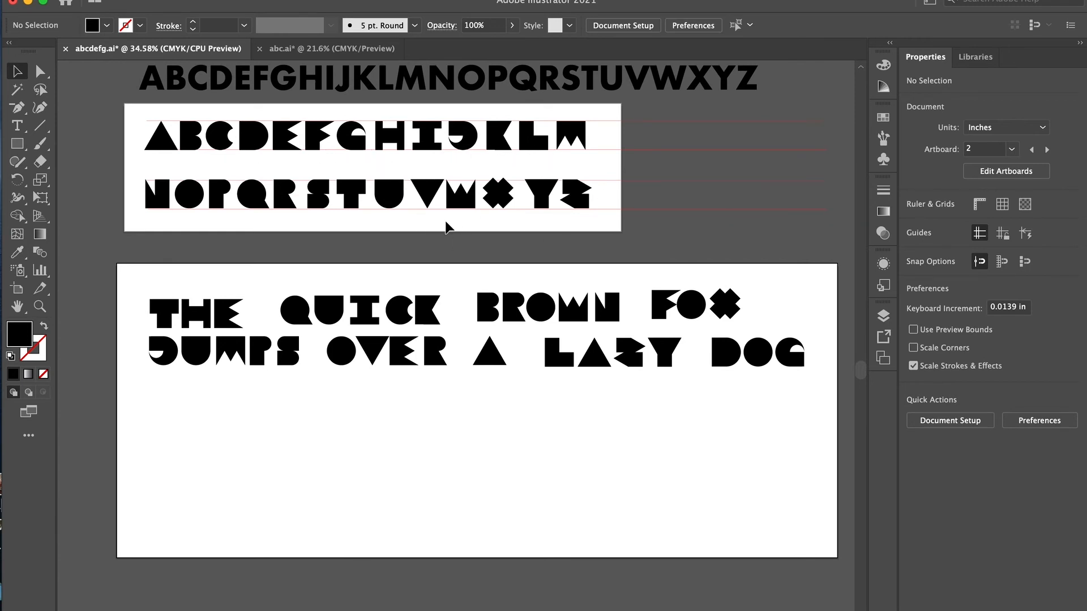
scroll(448, 227, right, 2)
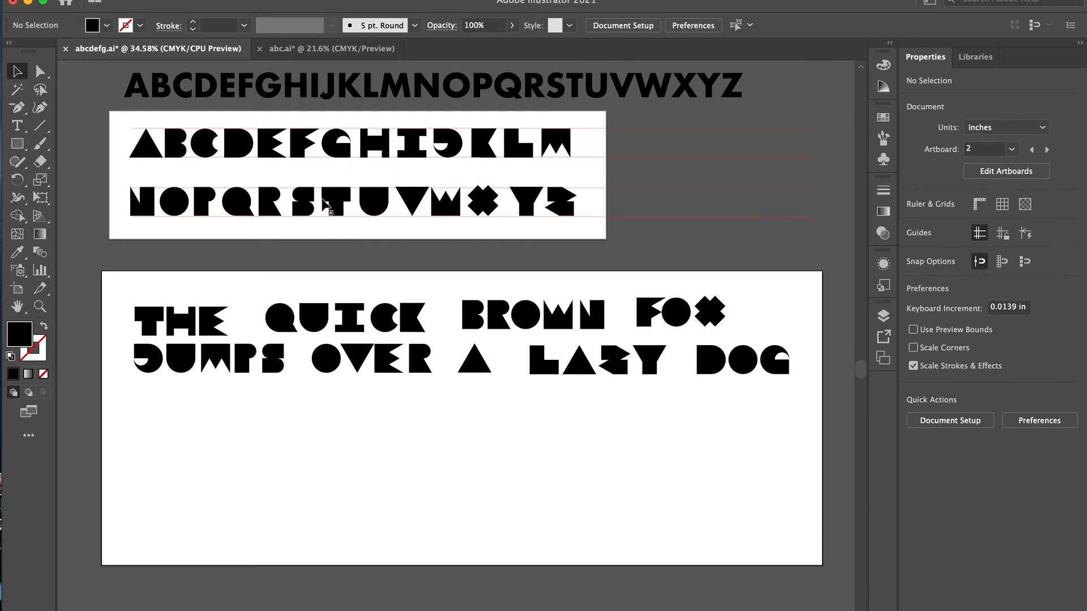
drag(134, 121, 584, 237)
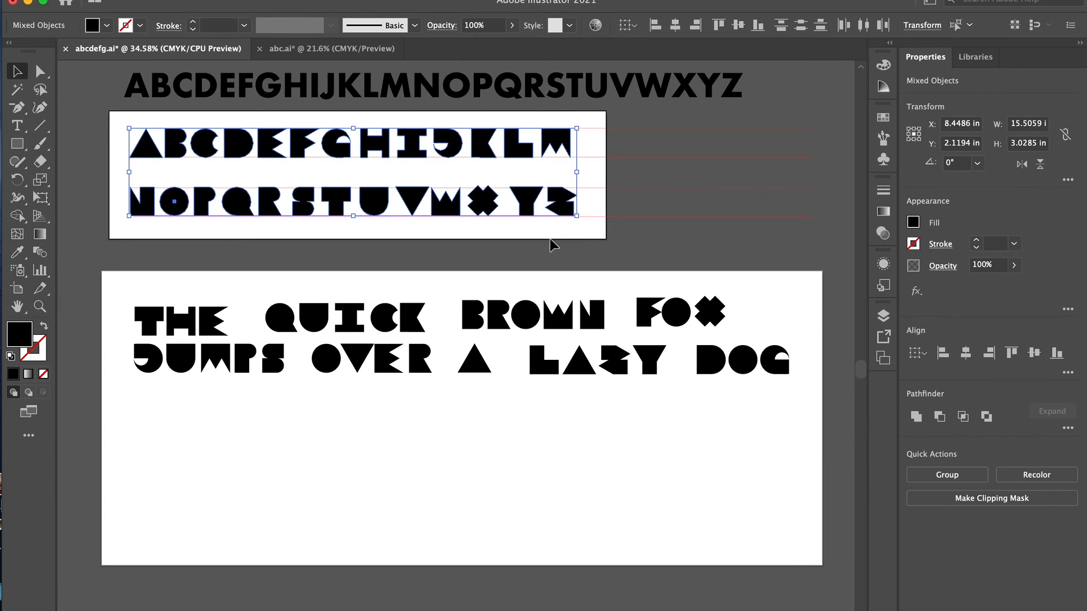
click(645, 216)
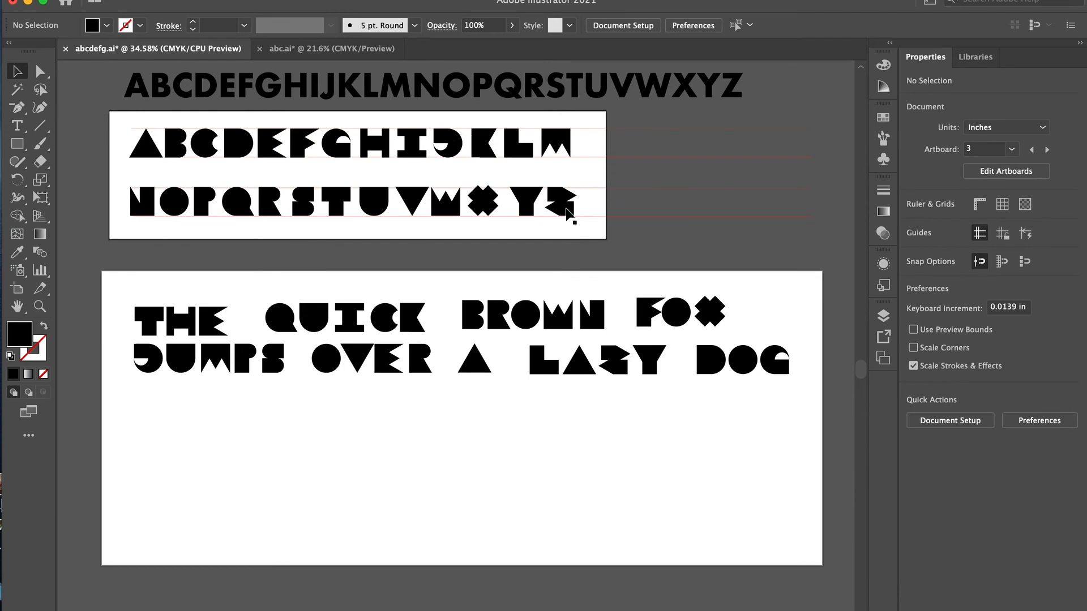
- Unlock Layer 2 and delete the red guide lines behind the alphabet rows
click(884, 316)
click(714, 311)
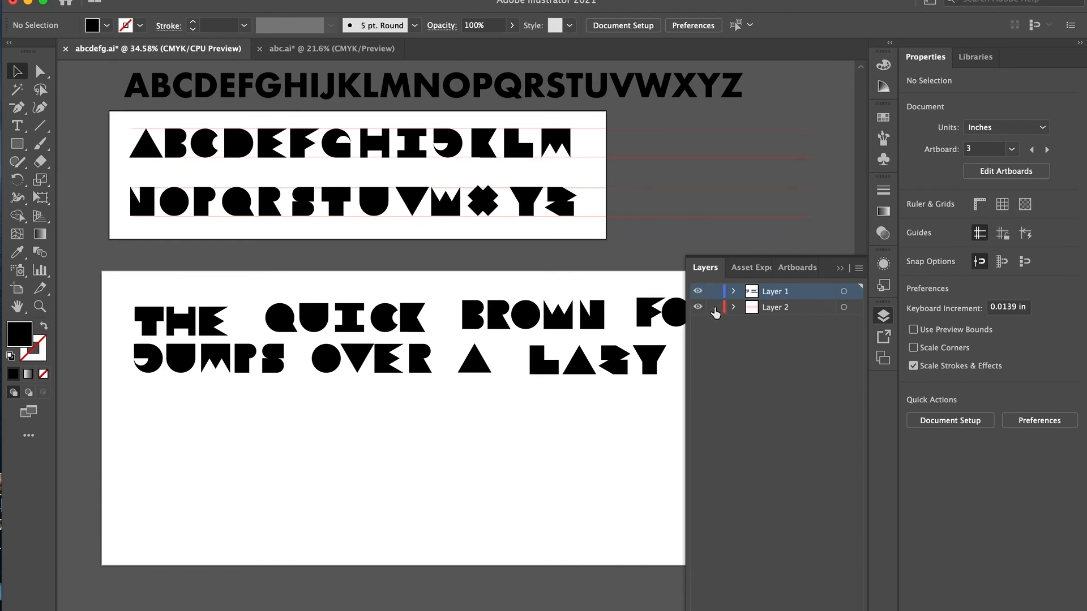
drag(657, 113, 612, 237)
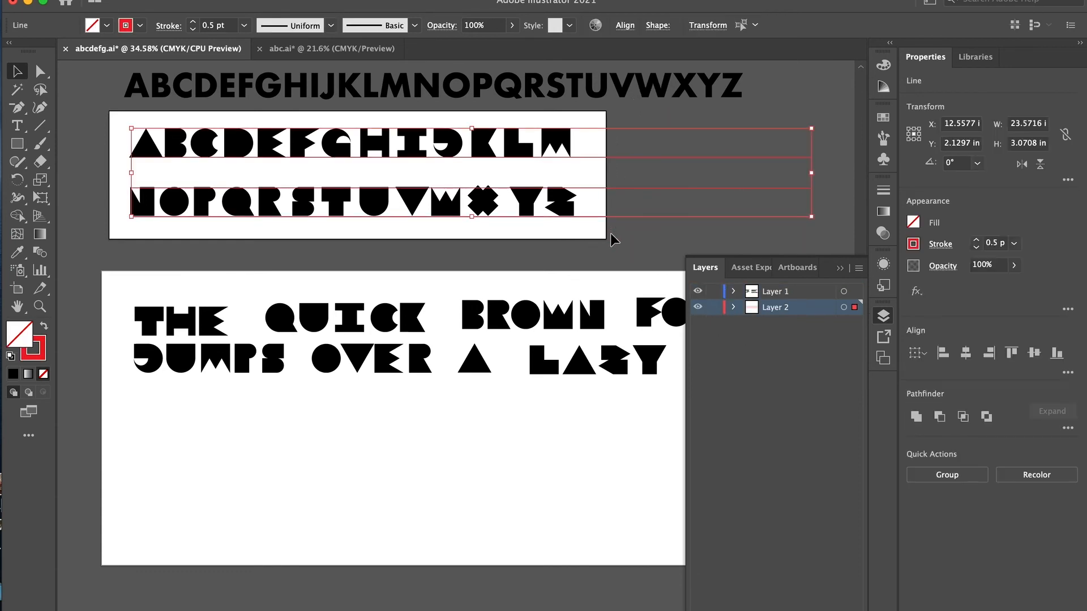
key(Delete)
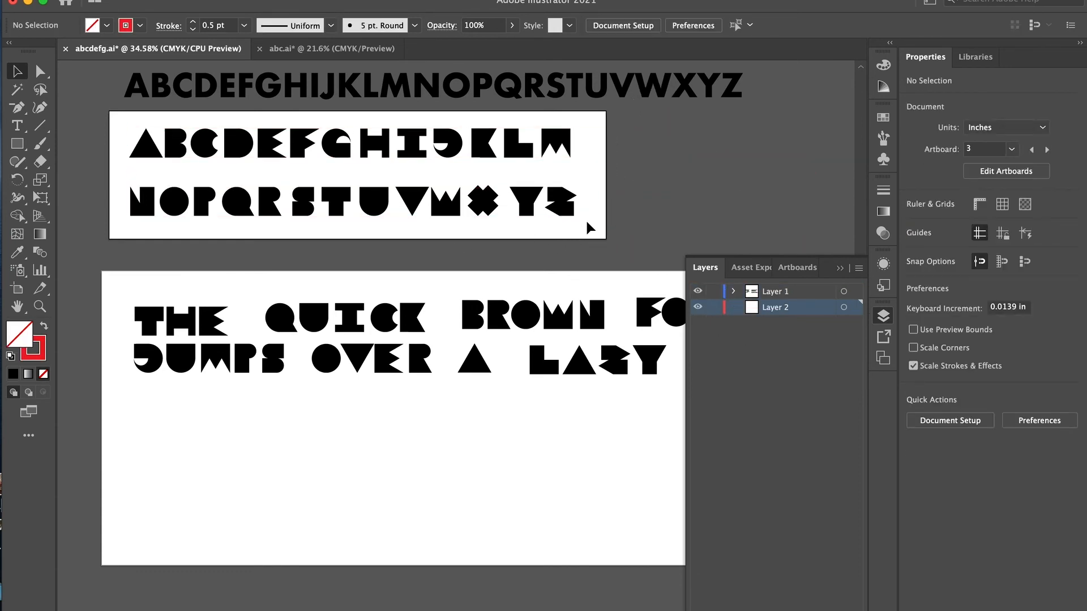
- Try both alphabet rows as black outlines without fill and swap them back to solid black
drag(611, 119, 97, 235)
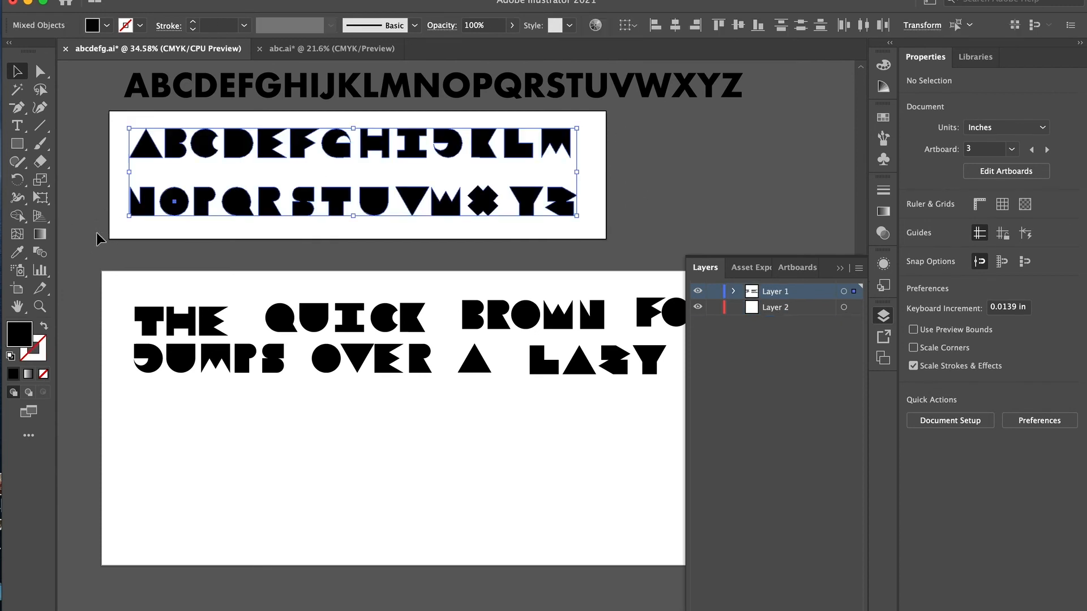
click(43, 328)
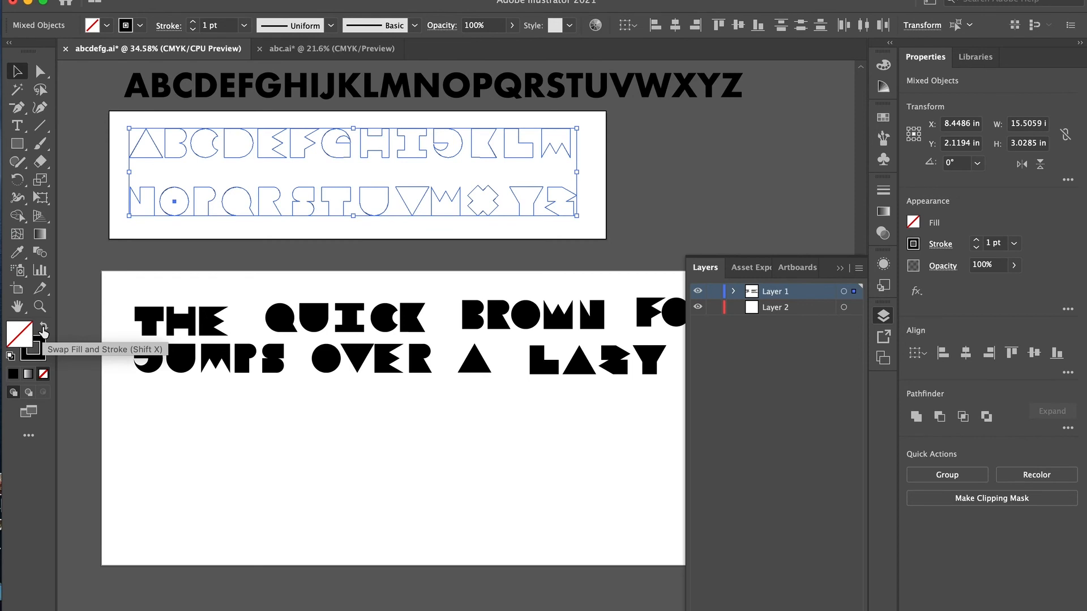
click(43, 329)
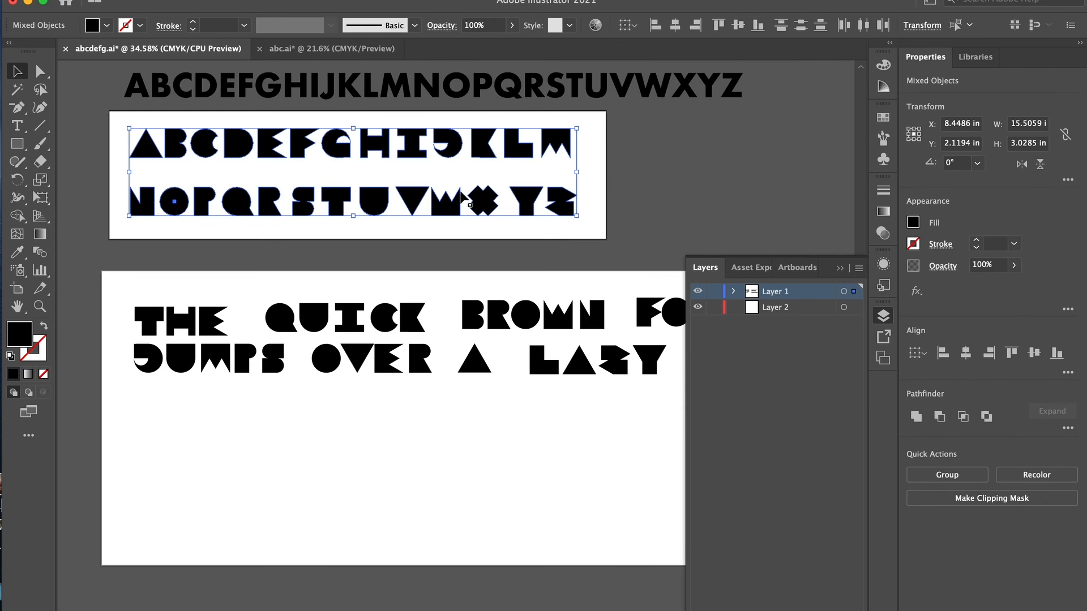
click(624, 202)
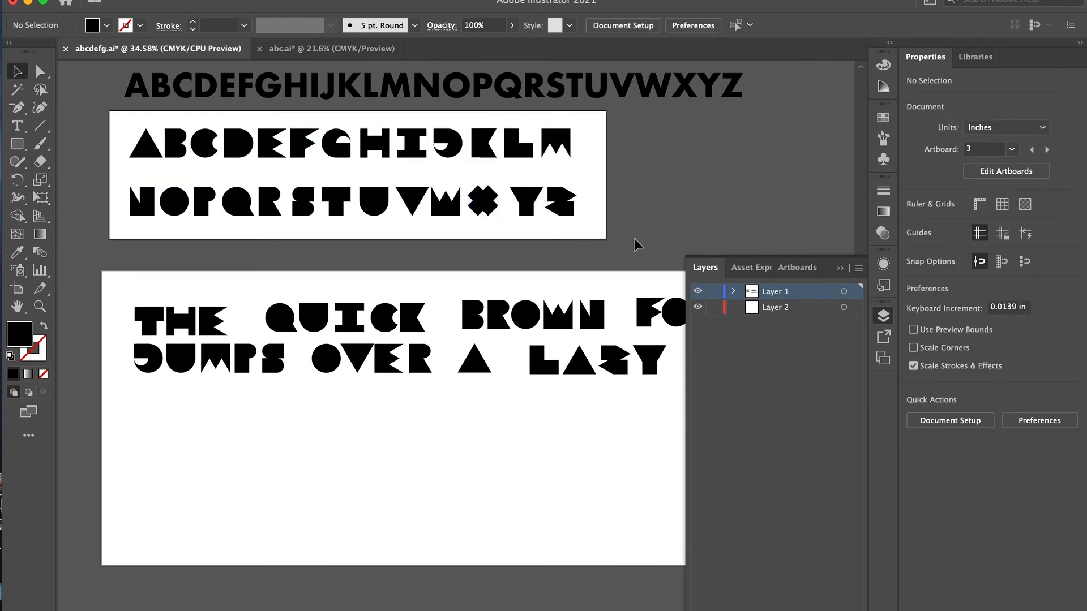
click(839, 268)
drag(769, 432, 127, 301)
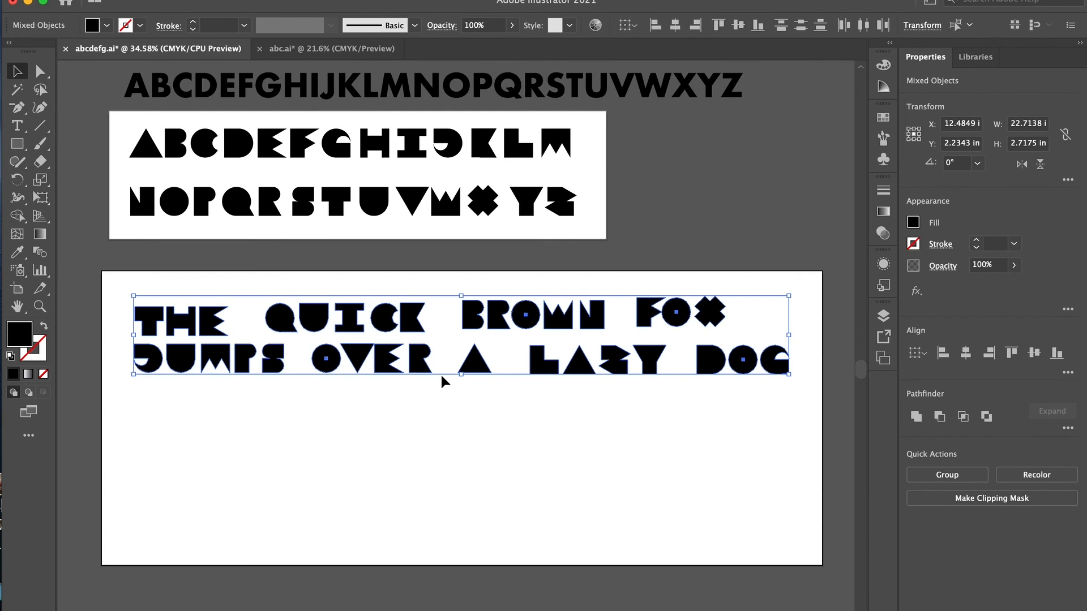
click(646, 394)
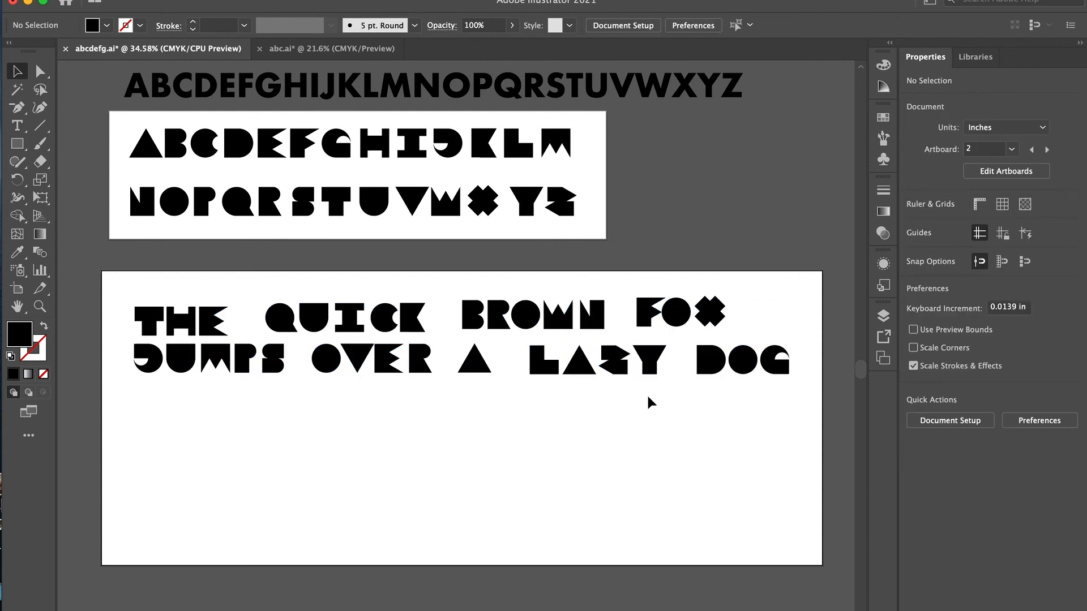
- Nudge the Y of LAZY slightly left, closer to the Z
click(650, 363)
key(Left)
key(Left)
key(Left)
key(Left)
key(Left)
key(Left)
key(Left)
key(Left)
key(Left)
key(Left)
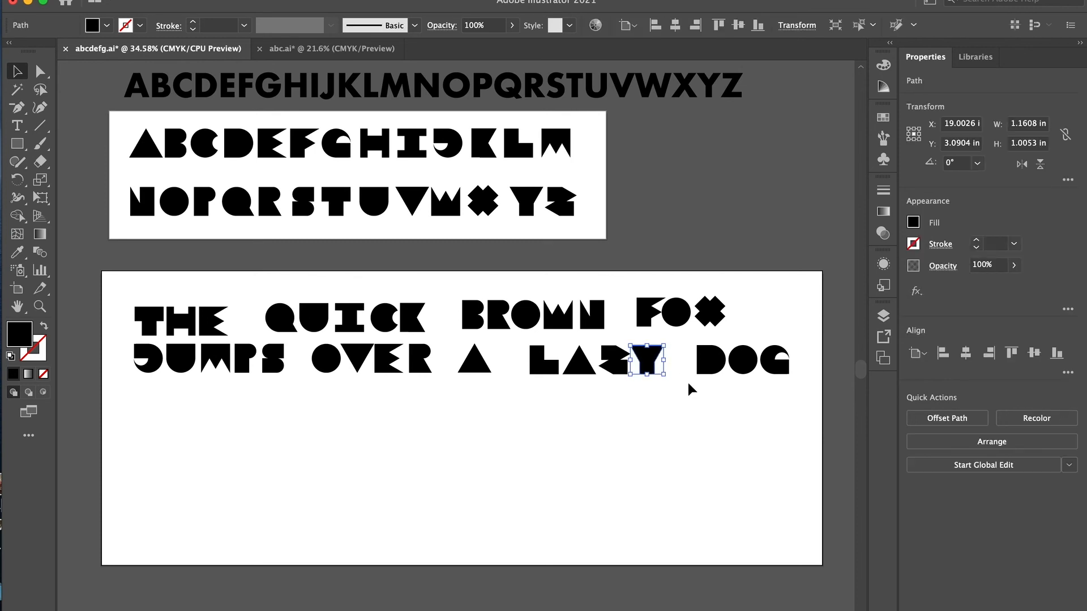
- Nudge the A and L of LAZY slightly right to even the letter spacing within the word
click(572, 361)
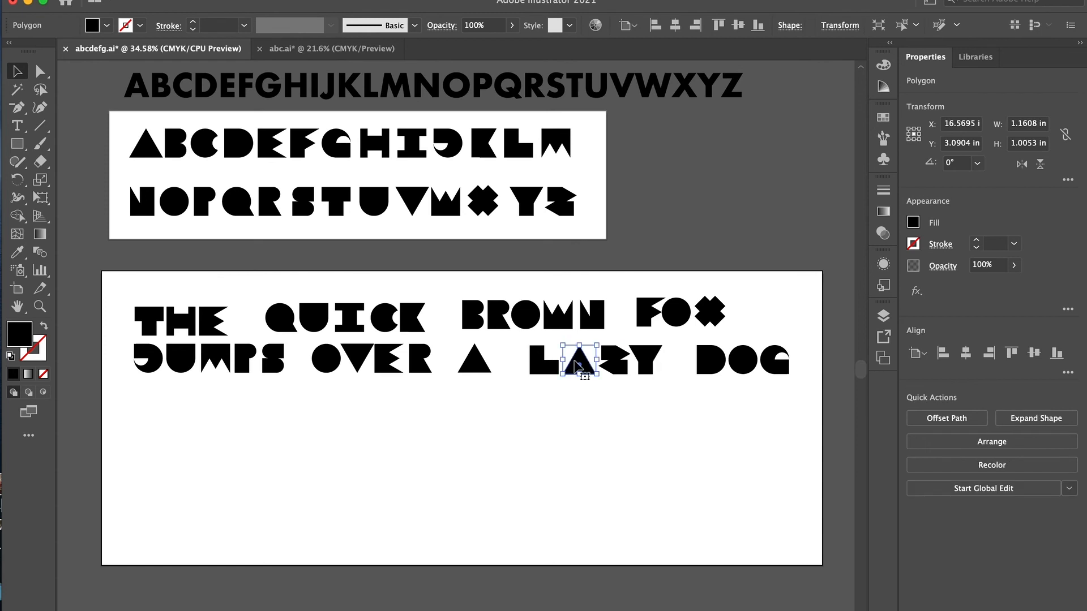
click(528, 365)
key(shift+Right)
key(shift+Right)
key(shift+Left)
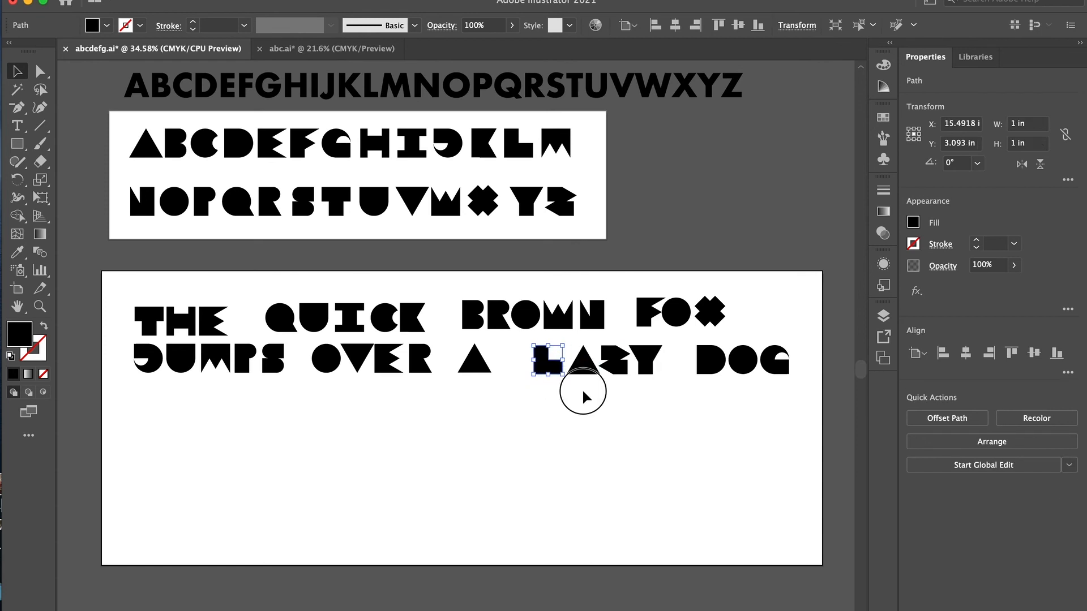
click(582, 389)
click(560, 371)
key(Right)
key(Right)
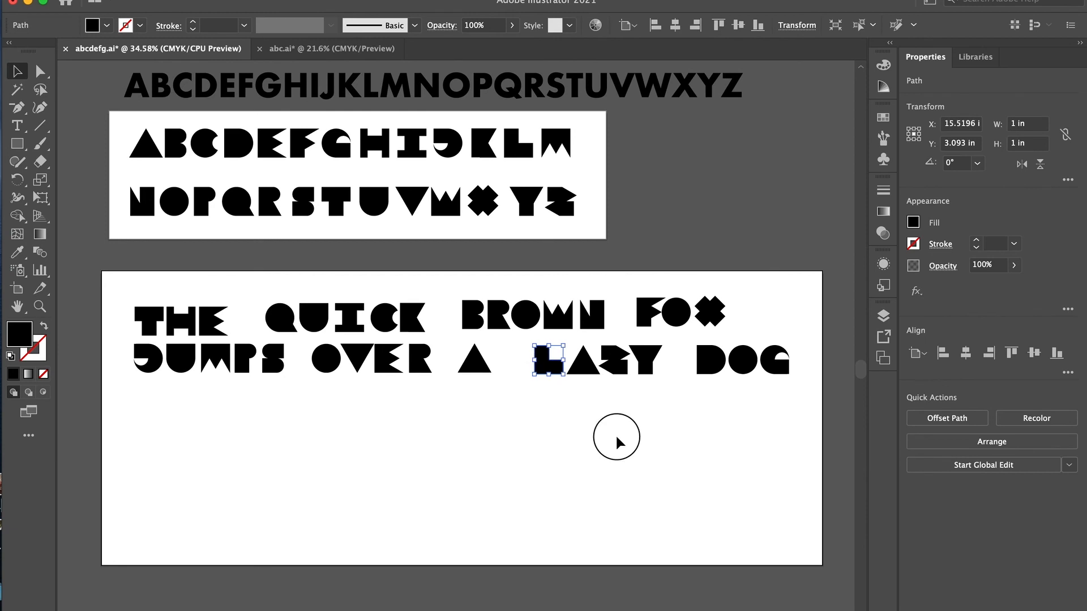
click(617, 438)
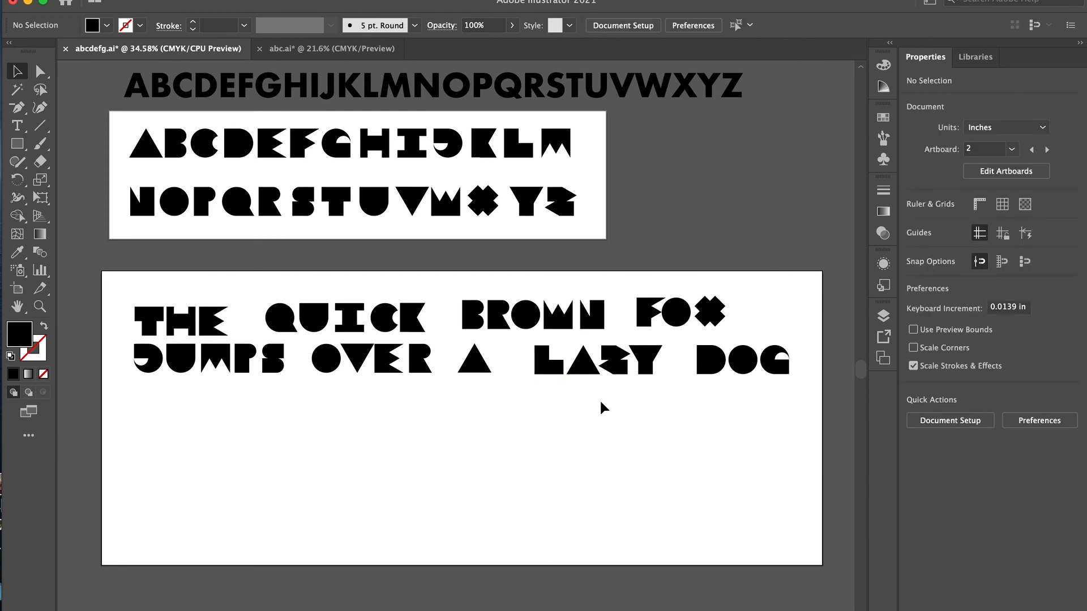
- Nudge the F of FOX slightly left to reduce its overlap with the O
click(595, 368)
scroll(610, 340, up, 5)
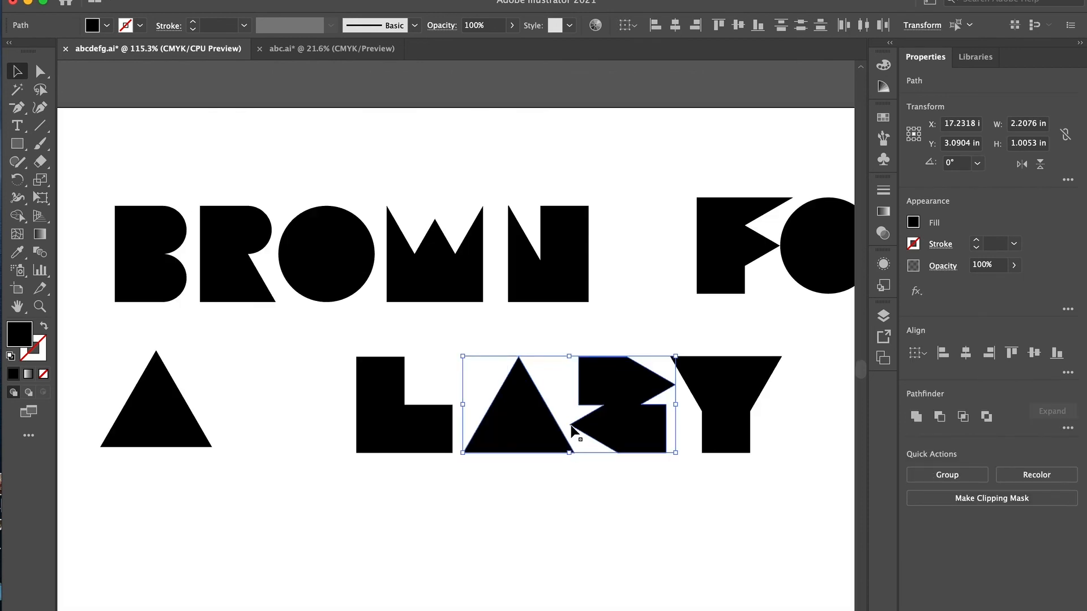
scroll(542, 436, right, 10)
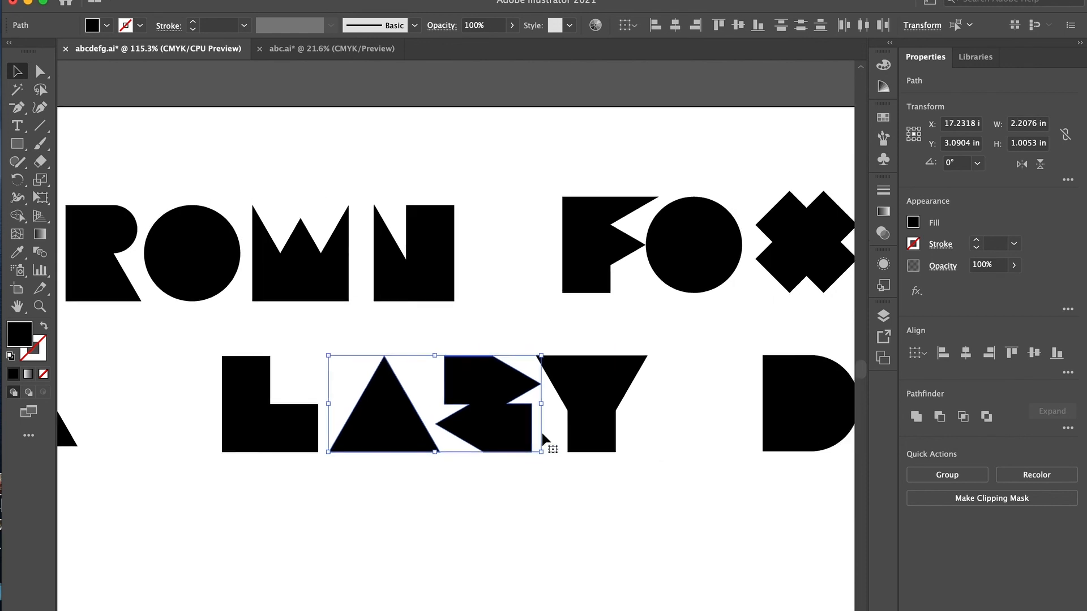
drag(483, 284, 480, 283)
scroll(479, 278, right, 13)
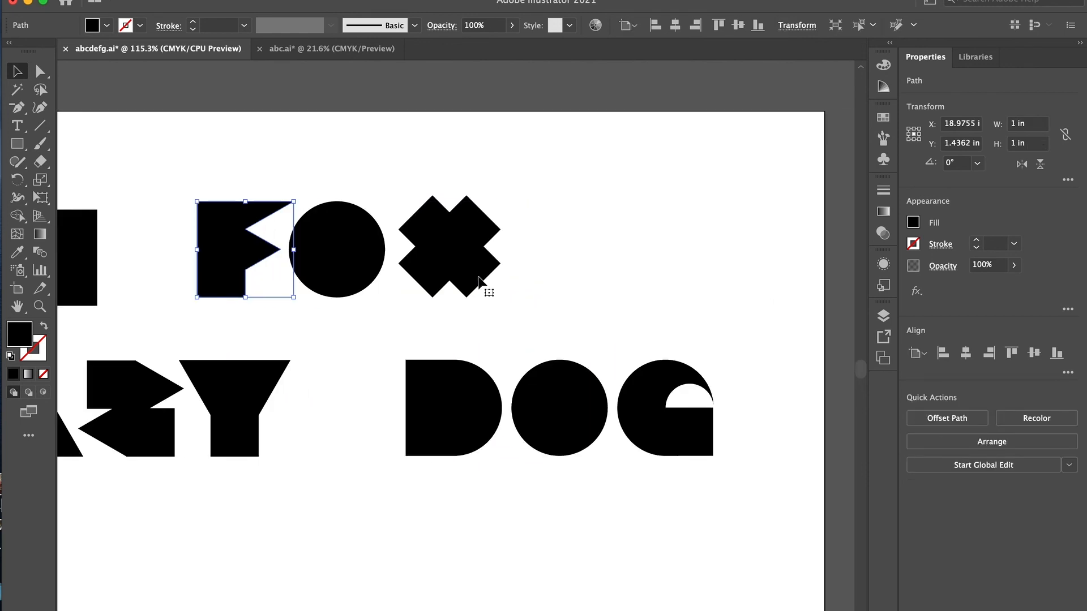
- Check the spacing between the O and V of OVER up close and nudge the O slightly right
scroll(479, 277, left, 20)
scroll(478, 279, left, 20)
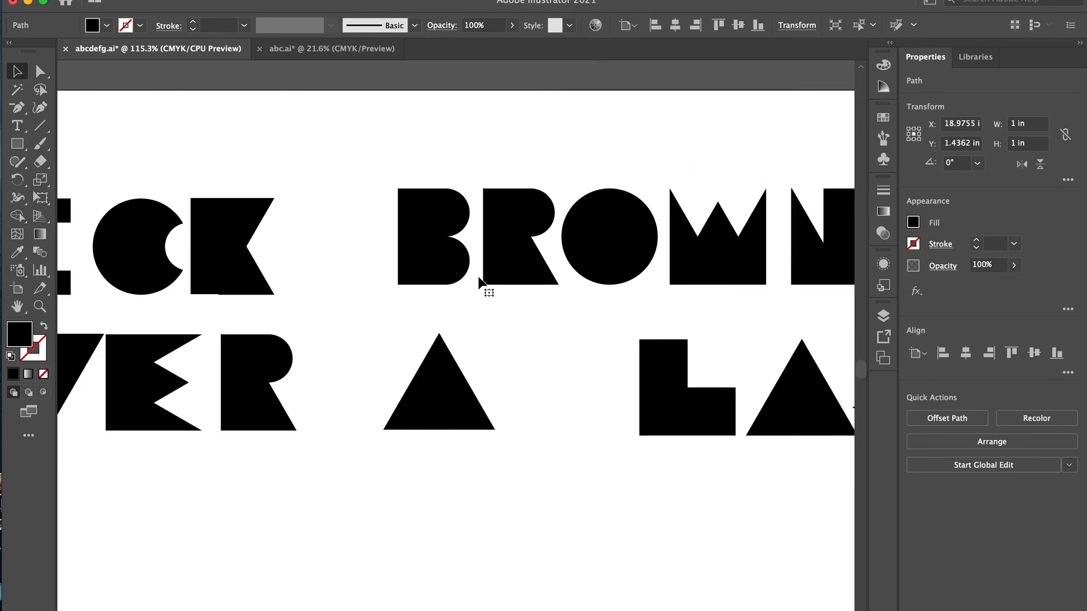
scroll(479, 279, up, 2)
drag(294, 397, 292, 398)
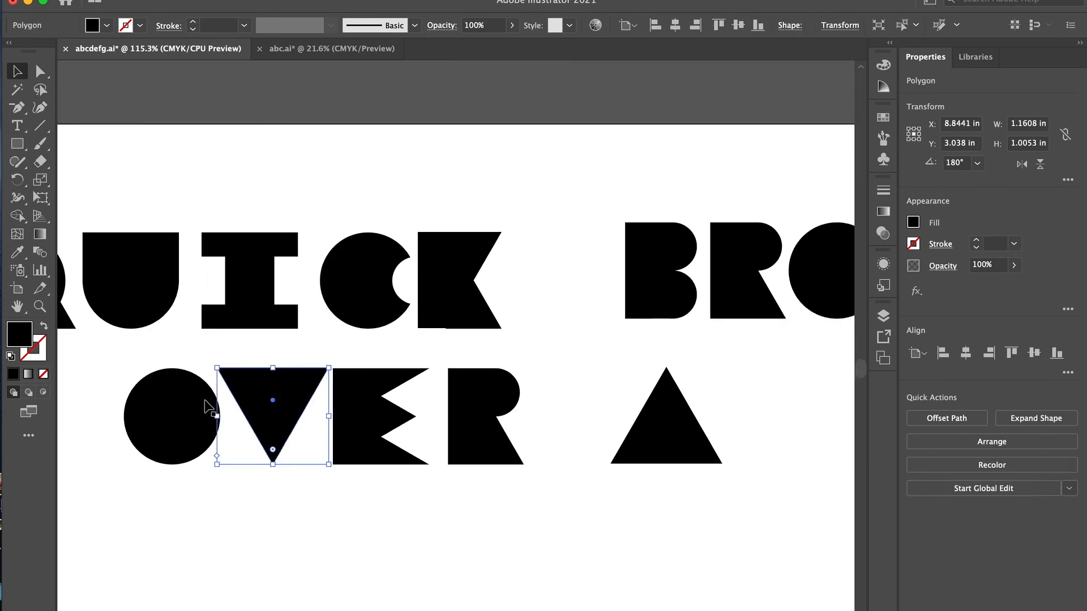
click(205, 409)
shift+click(271, 400)
scroll(134, 448, up, 10)
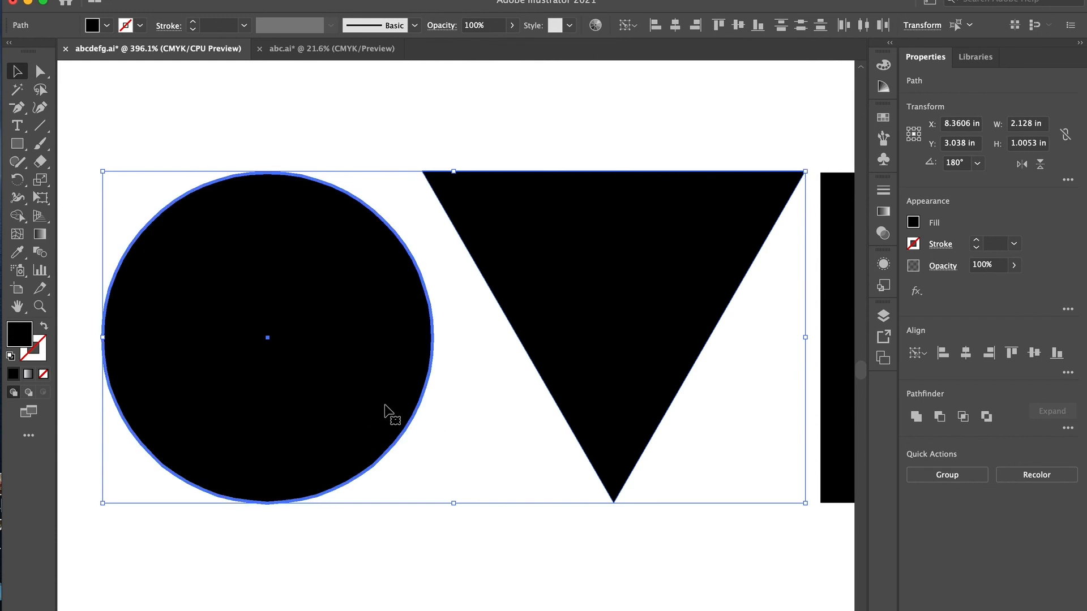
click(525, 486)
click(576, 399)
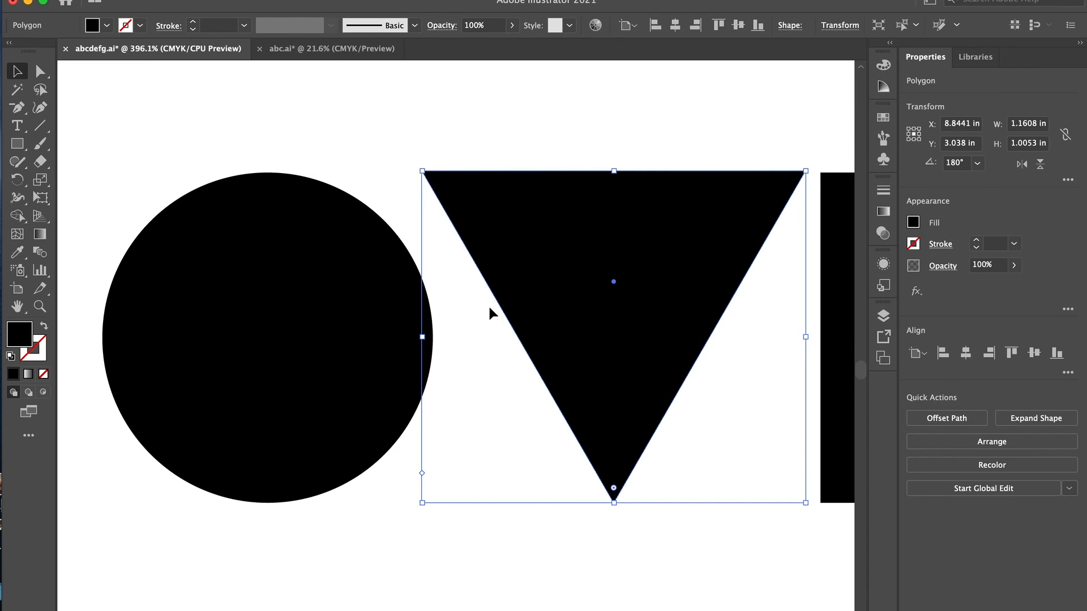
click(375, 344)
key(Right)
scroll(375, 343, down, 2)
scroll(376, 350, down, 4)
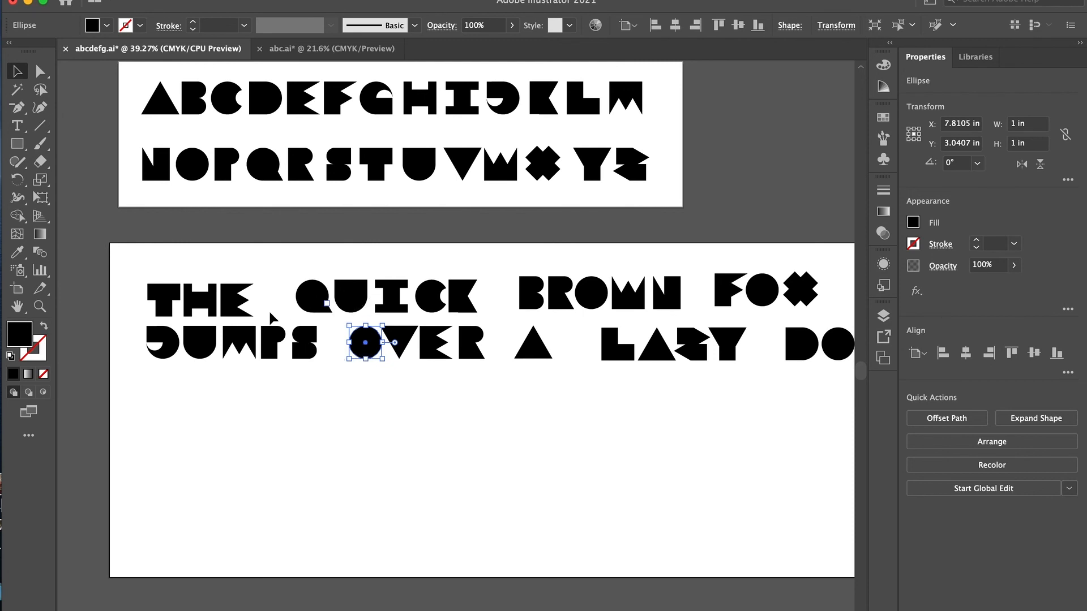
- Nudge the S of JUMPS slightly left, closer to the P
click(313, 353)
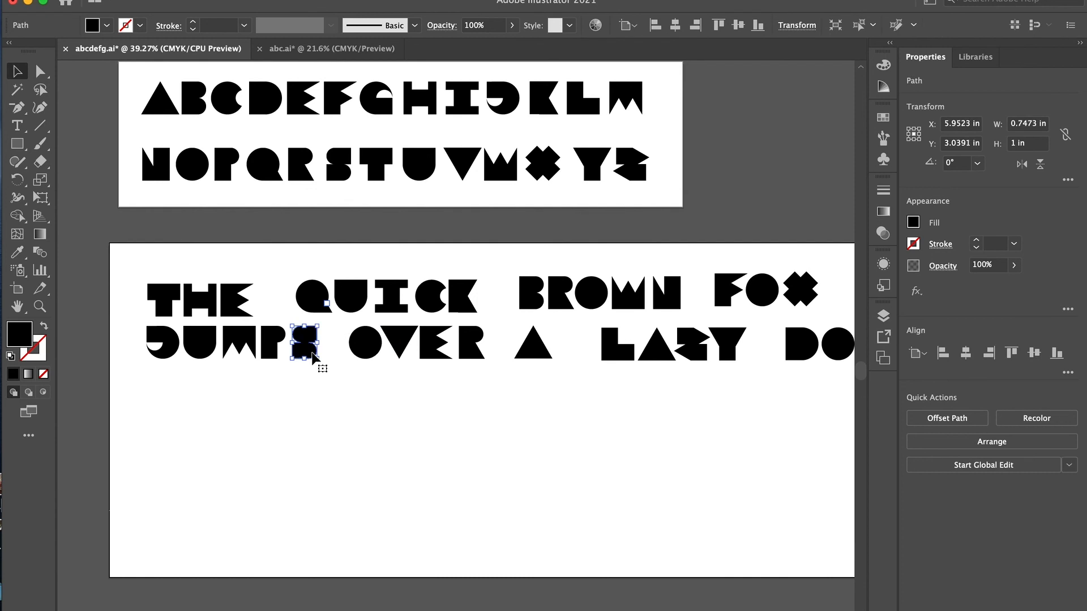
key(Left)
key(Left)
key(Left)
key(Left)
key(Left)
key(Left)
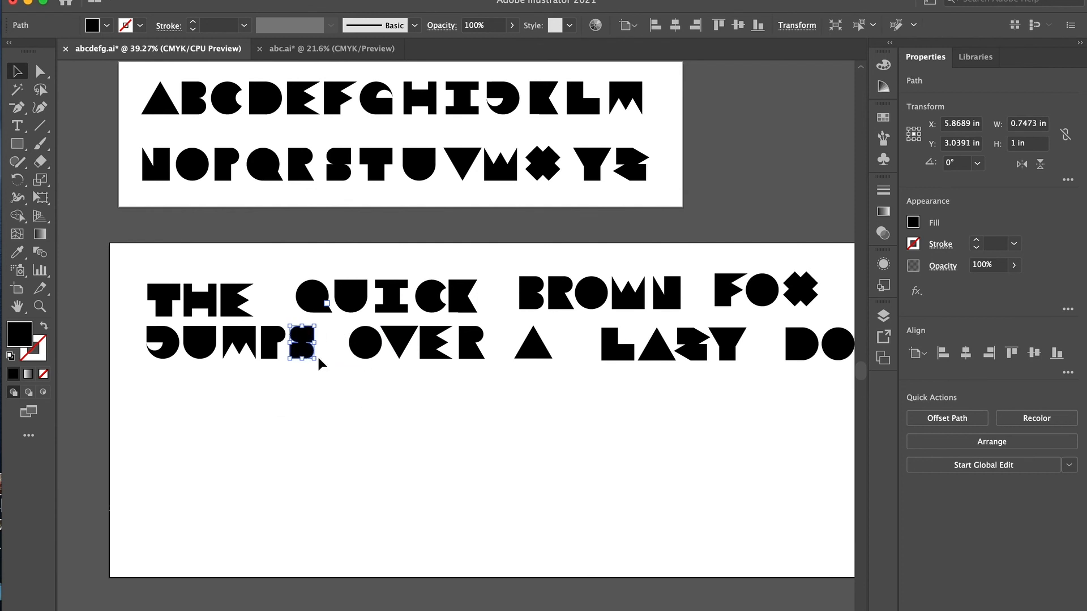
- Nudge the K of QUICK slightly right to open the gap after the C
scroll(391, 311, right, 5)
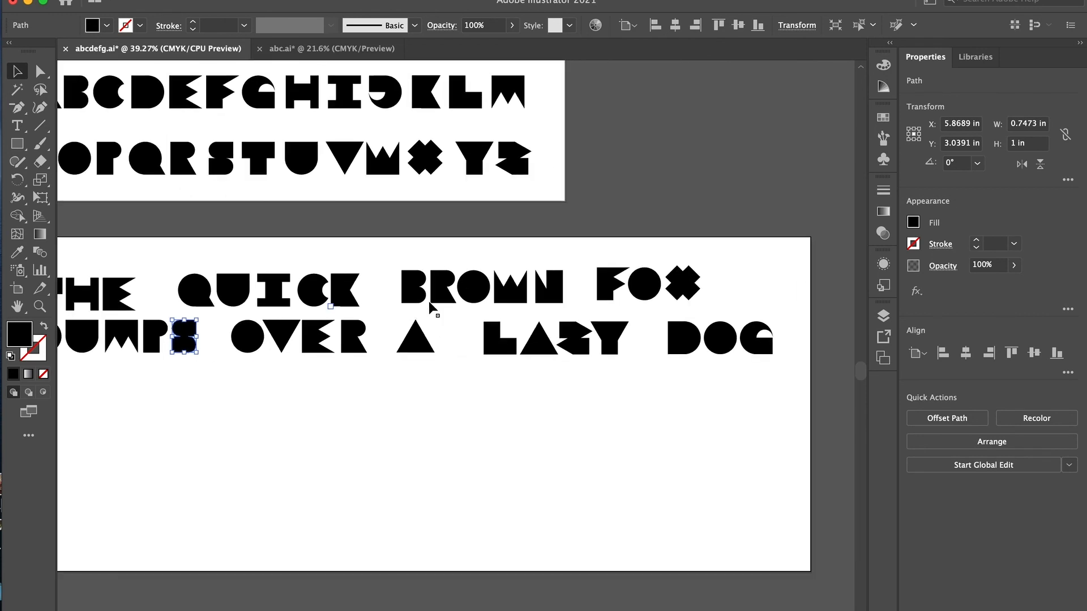
scroll(467, 293, up, 2)
scroll(468, 293, left, 2)
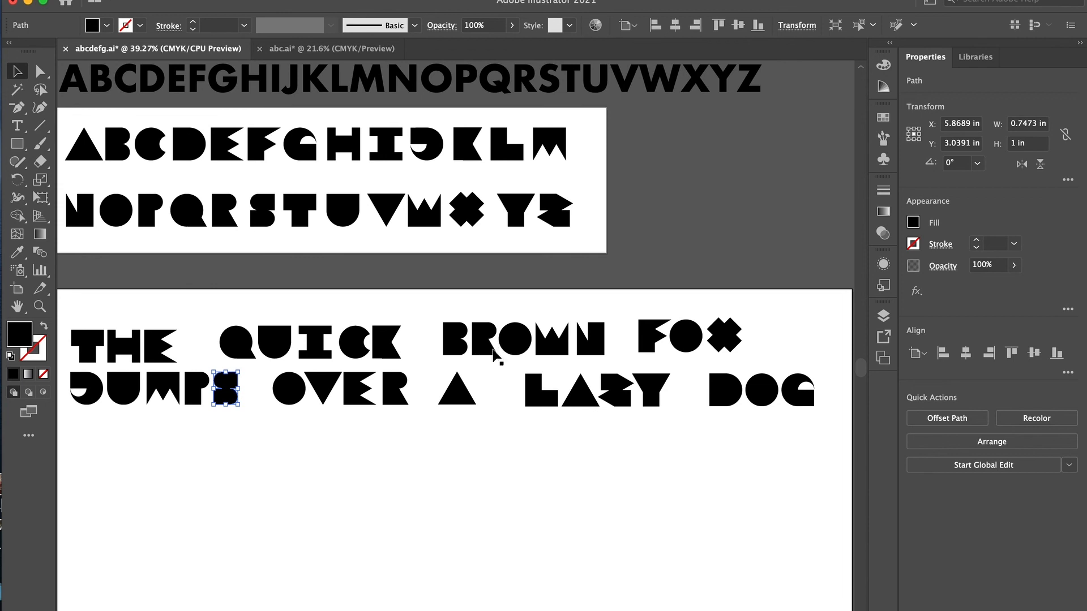
scroll(443, 409, left, 1)
click(392, 340)
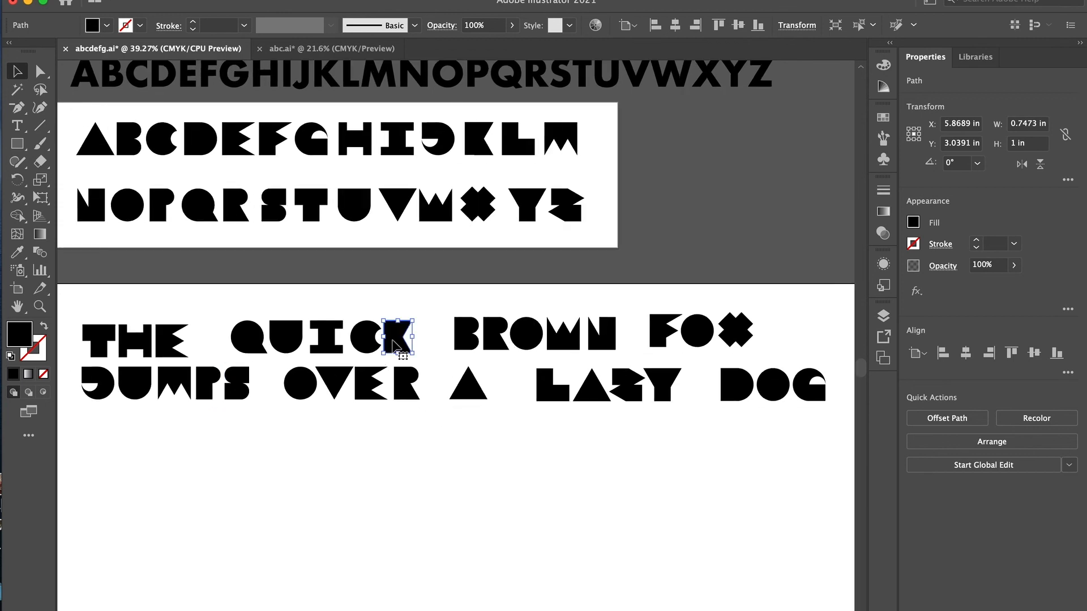
key(Right)
key(Right)
key(Right)
key(Right)
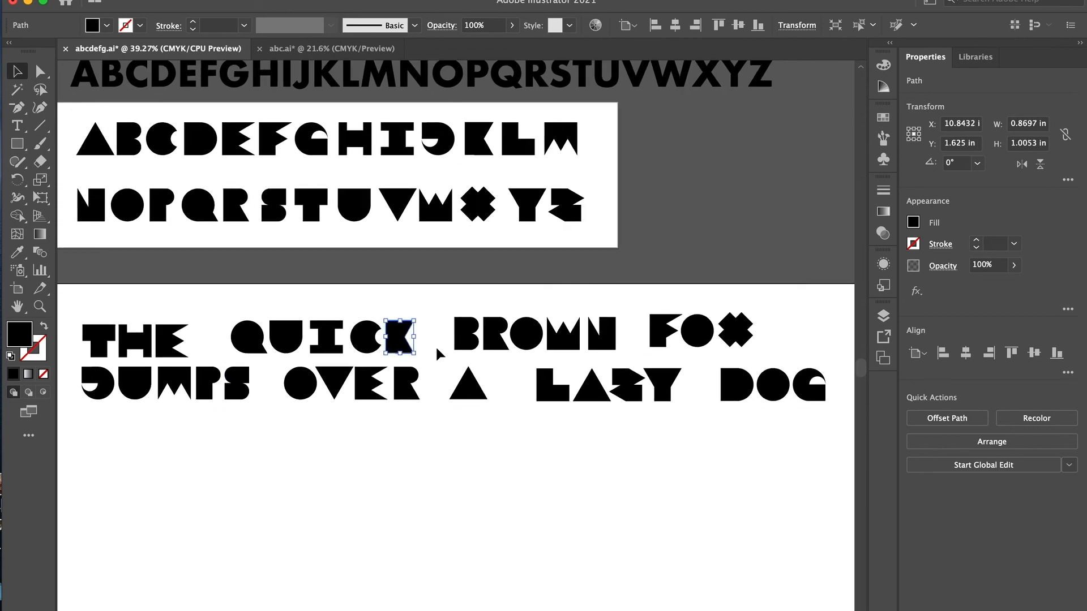
click(438, 351)
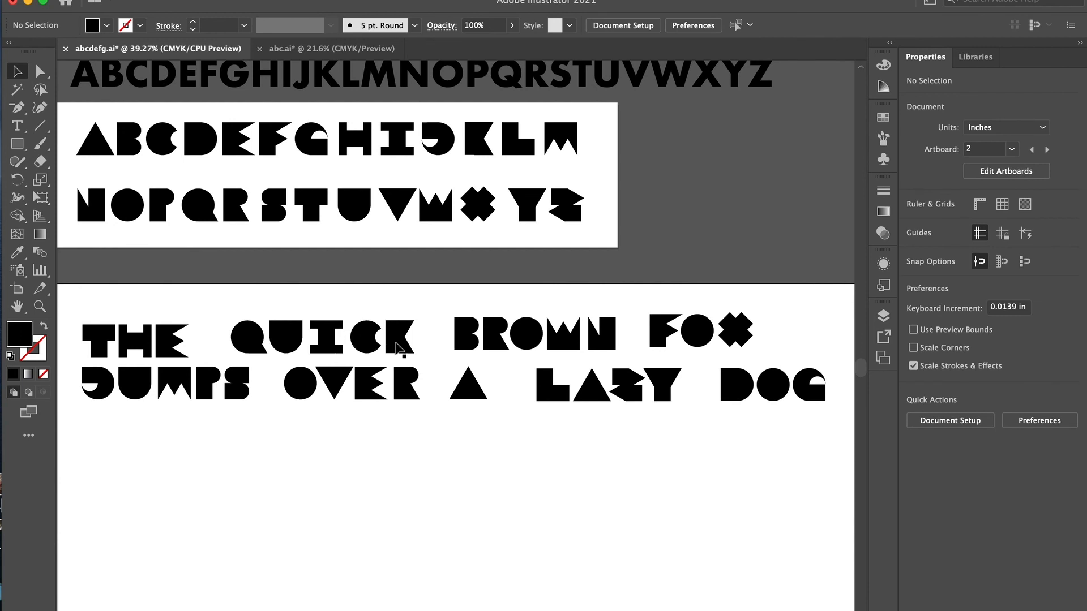
- Review the two alphabet rows, the spaced pangram and the neighbouring artboard with the construction shapes
scroll(577, 449, left, 3)
scroll(577, 449, down, 1)
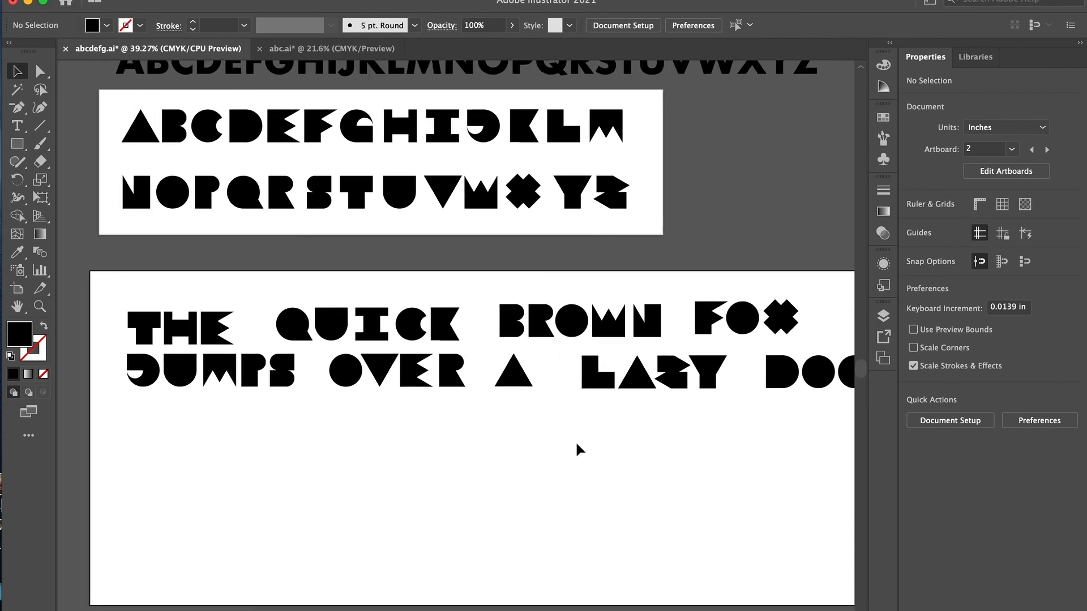
scroll(579, 449, down, 2)
scroll(576, 445, right, 2)
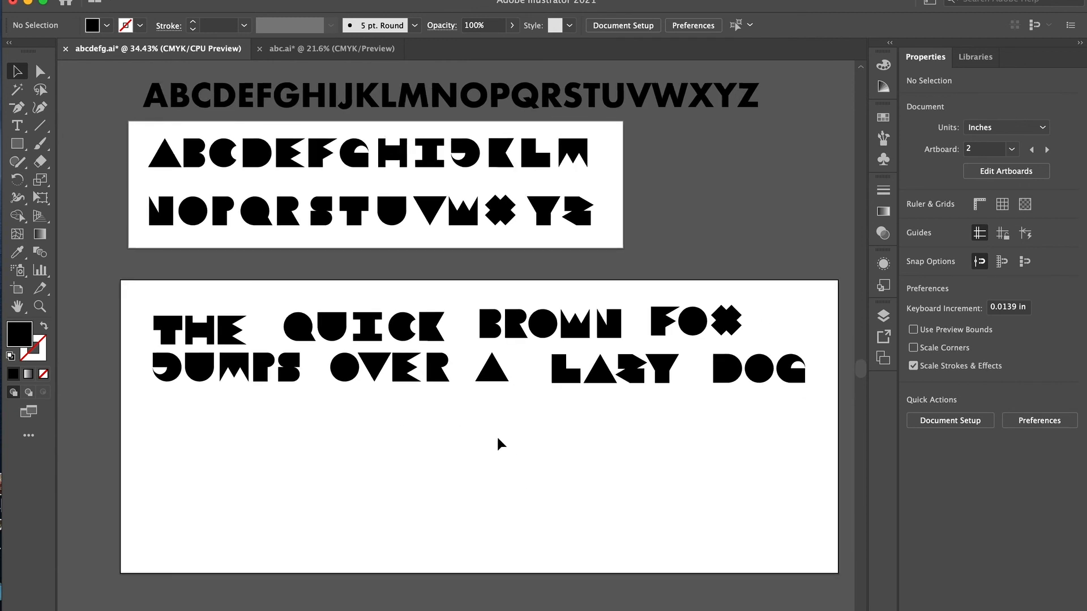
scroll(159, 234, left, 15)
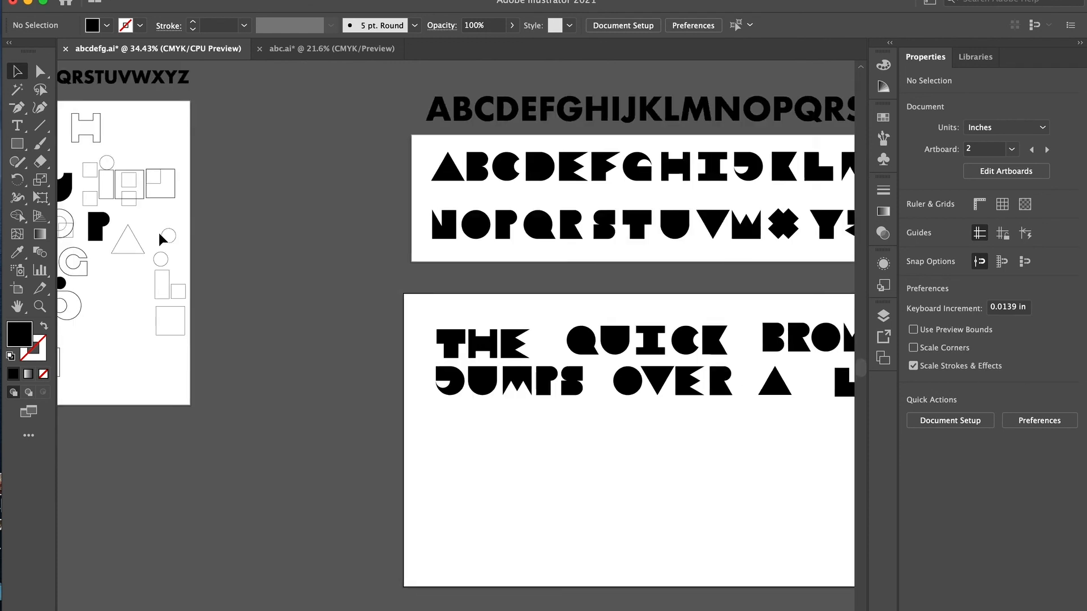
scroll(159, 233, right, 13)
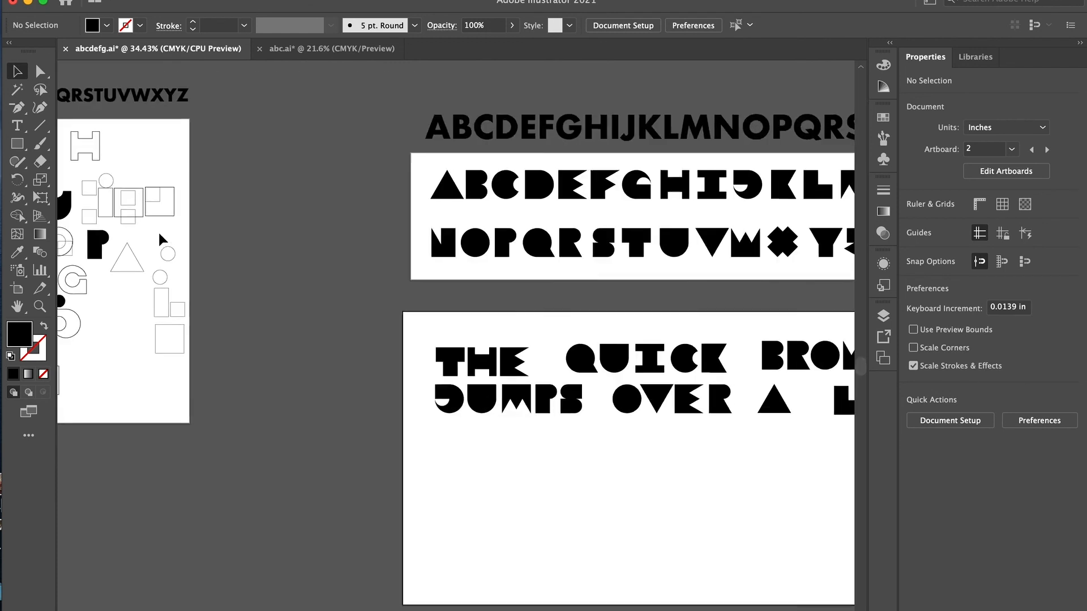
scroll(163, 238, right, 3)
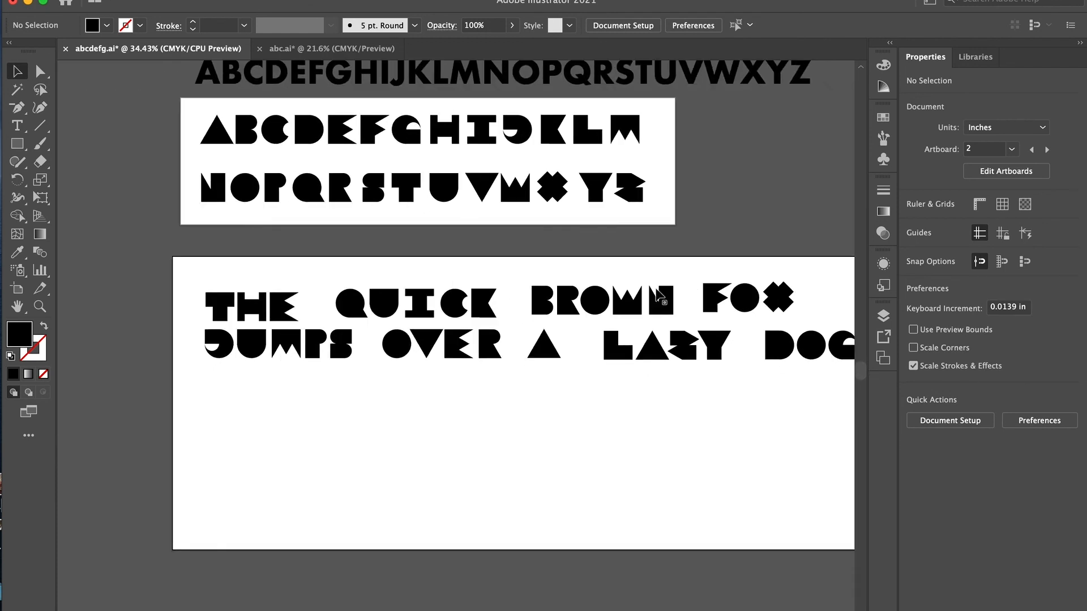